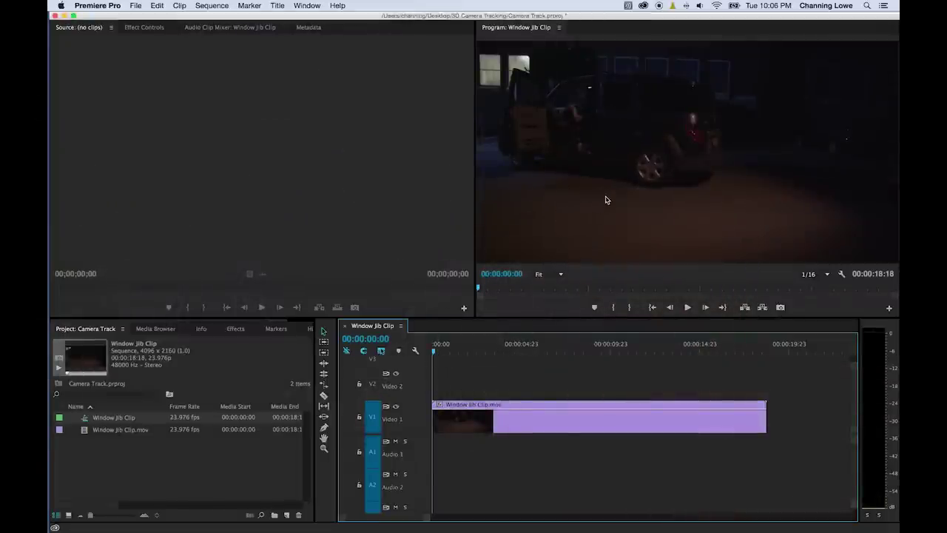
Step: Set the Program monitor's playback resolution to 1/4 and briefly test playback of the Window Jib Clip sequence
{"action": "left_click", "coordinate": [818, 281]}
{"action": "left_click", "coordinate": [821, 275]}
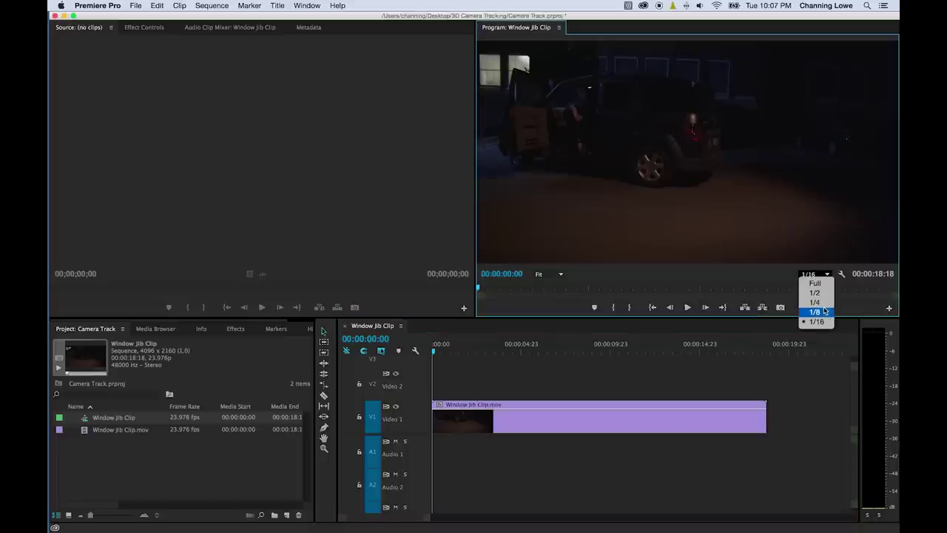
{"action": "left_click", "coordinate": [817, 302]}
{"action": "key", "text": "space"}
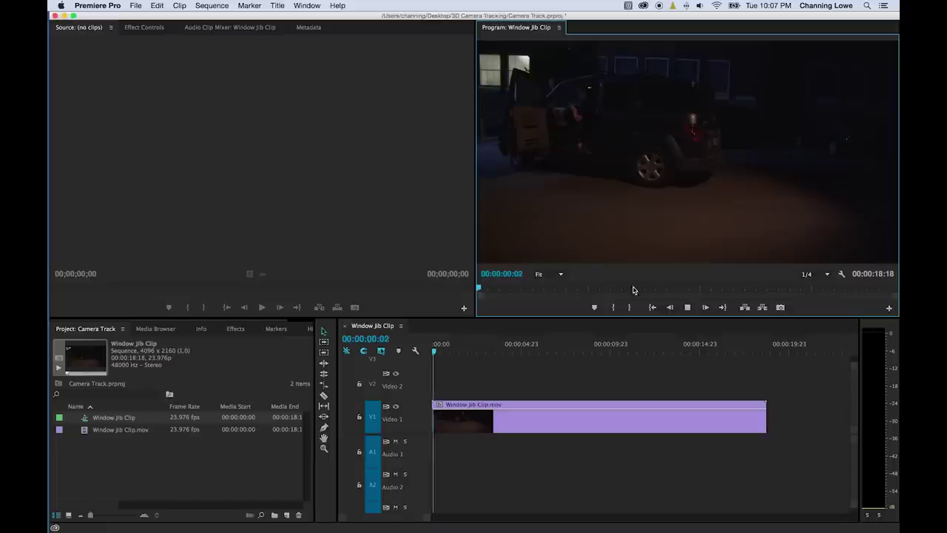
{"action": "key", "text": "space"}
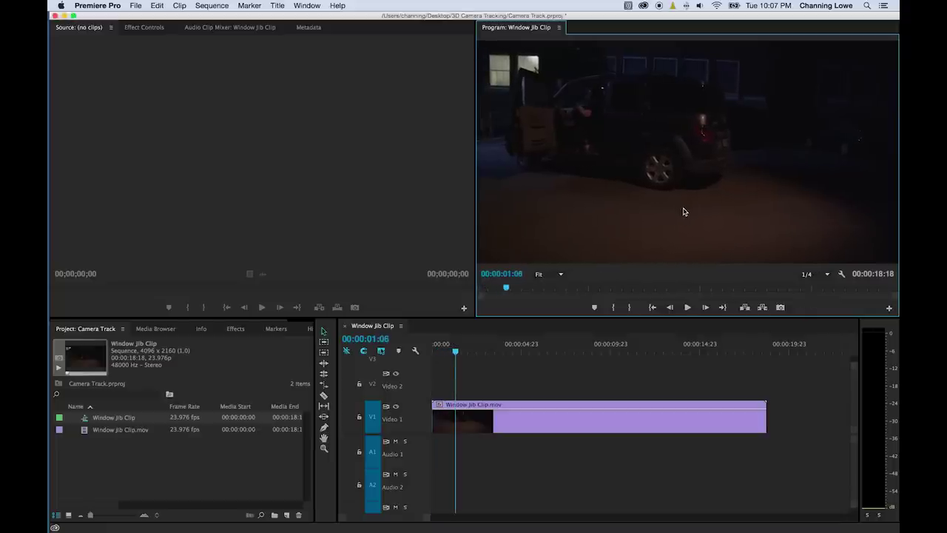
Step: Review the jib shot in an enlarged Program monitor, examining the camera move and the lit building windows, and restore the normal layout
{"action": "key", "text": "grave"}
{"action": "key", "text": "space"}
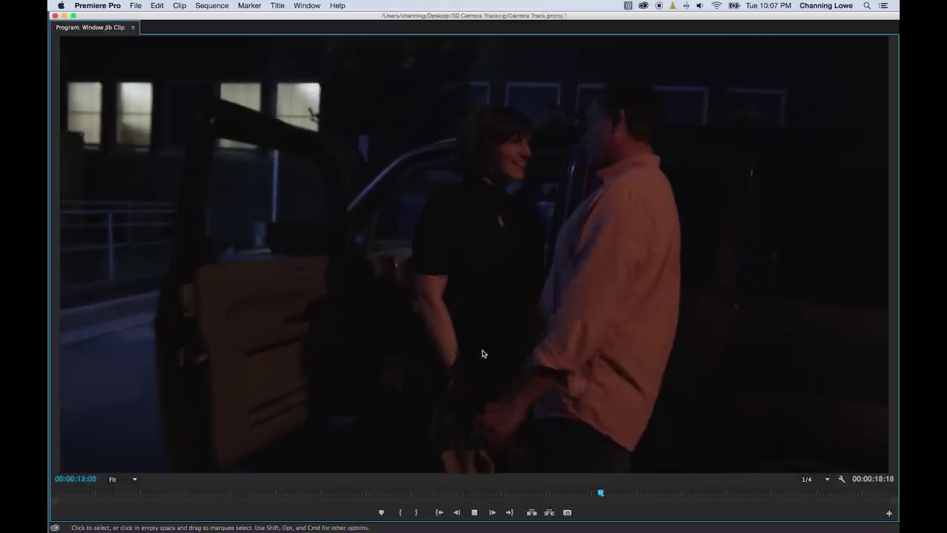
{"action": "key", "text": "space"}
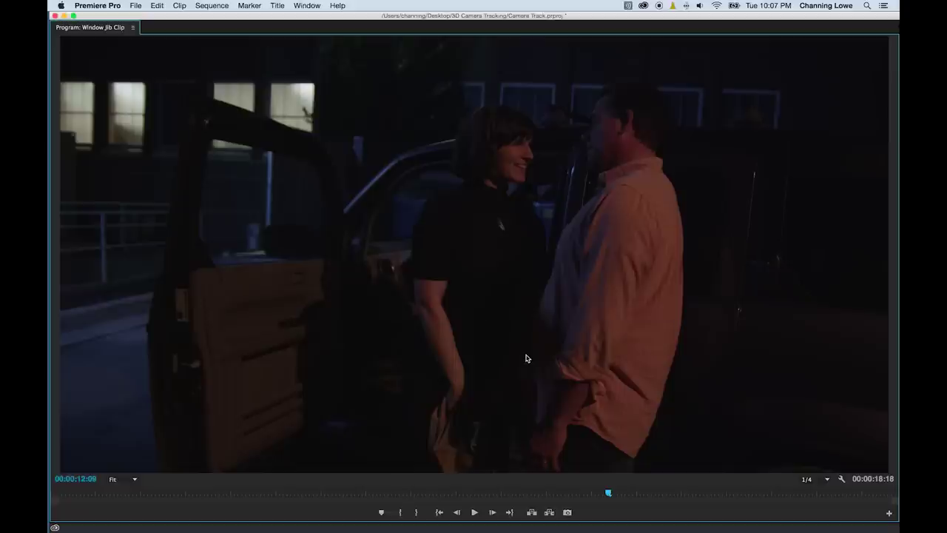
{"action": "left_click_drag", "start_coordinate": [610, 494], "coordinate": [180, 492]}
{"action": "key", "text": "space"}
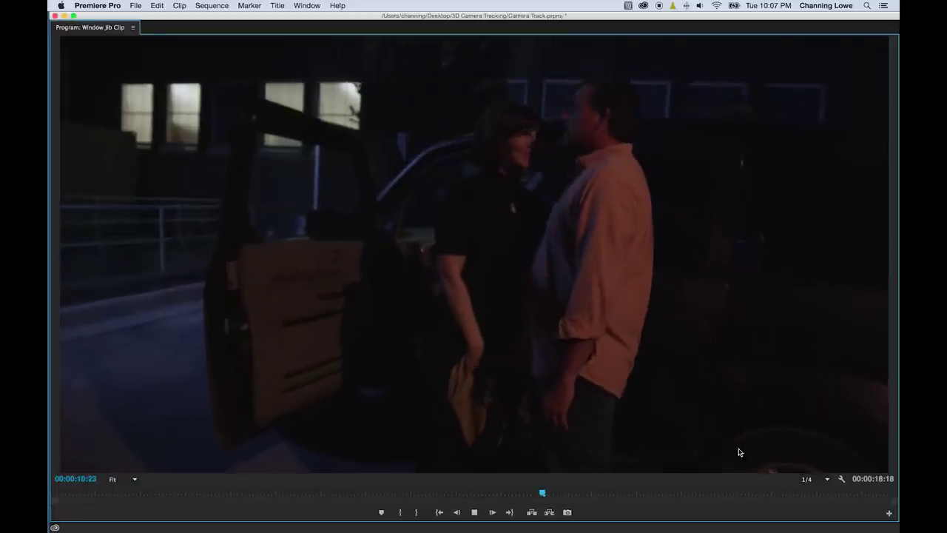
{"action": "key", "text": "space"}
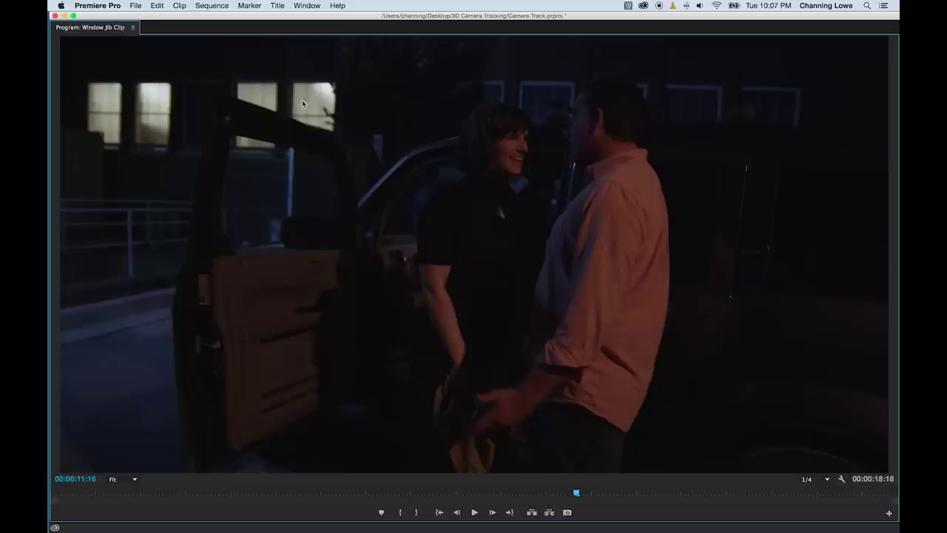
{"action": "key", "text": "grave"}
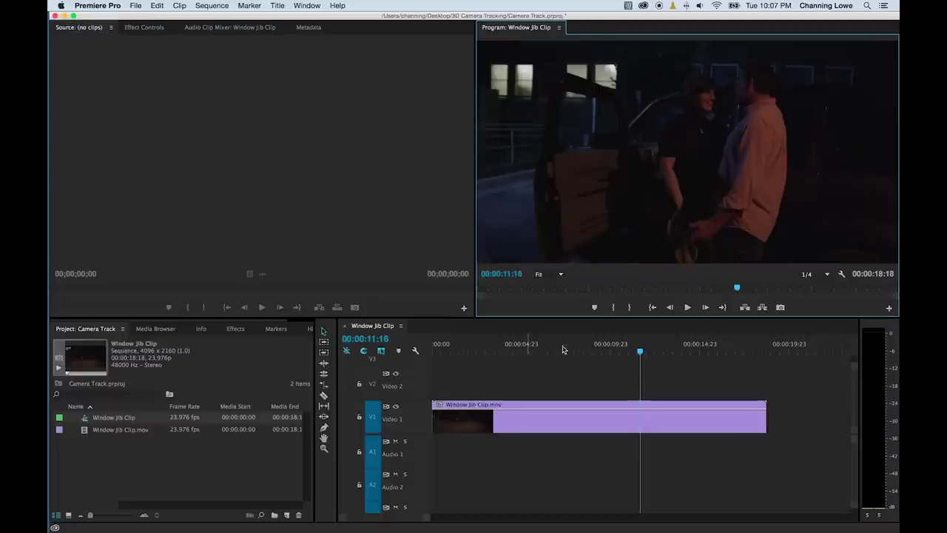
Step: Scrub and play the opening seconds of the sequence to examine the shot, returning the playhead to the start
{"action": "left_click_drag", "start_coordinate": [641, 350], "coordinate": [529, 350]}
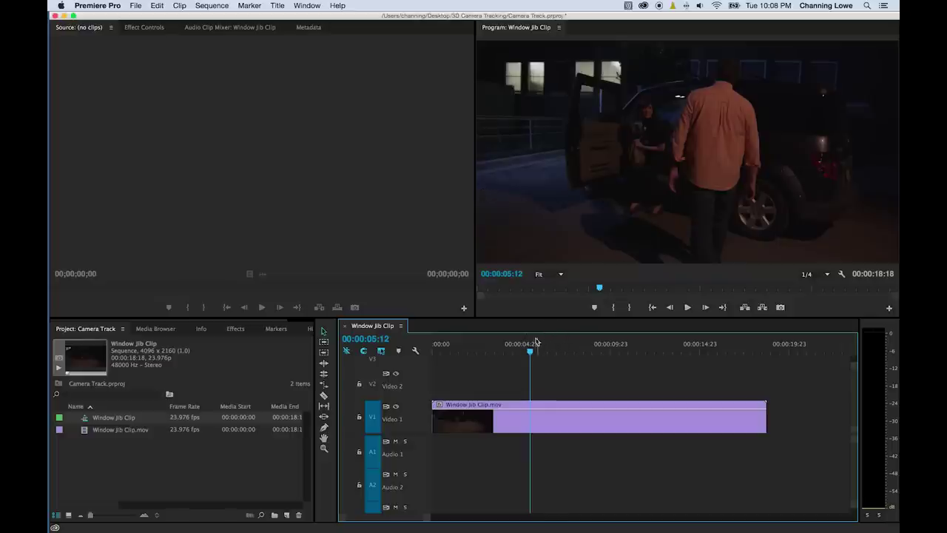
{"action": "left_click_drag", "start_coordinate": [530, 351], "coordinate": [408, 350]}
{"action": "key", "text": "space"}
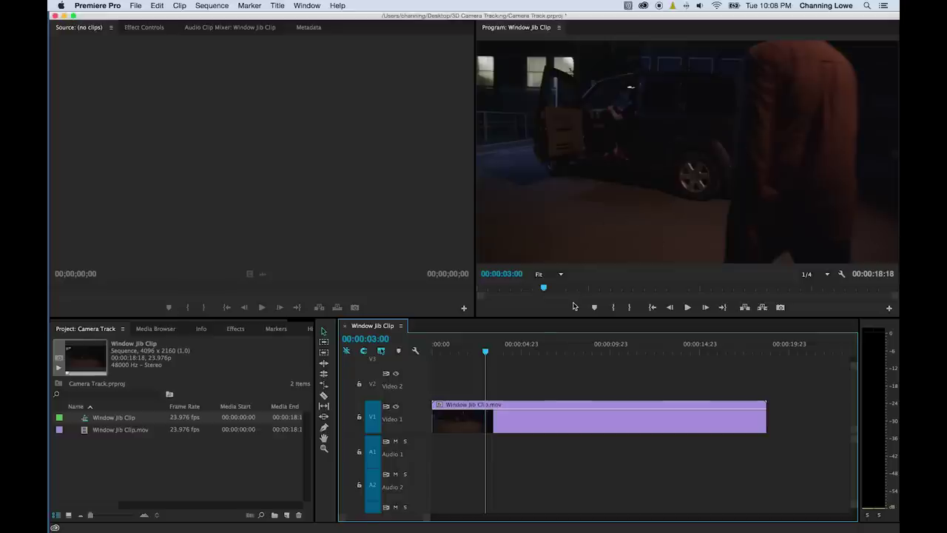
{"action": "left_click_drag", "start_coordinate": [484, 355], "coordinate": [428, 356]}
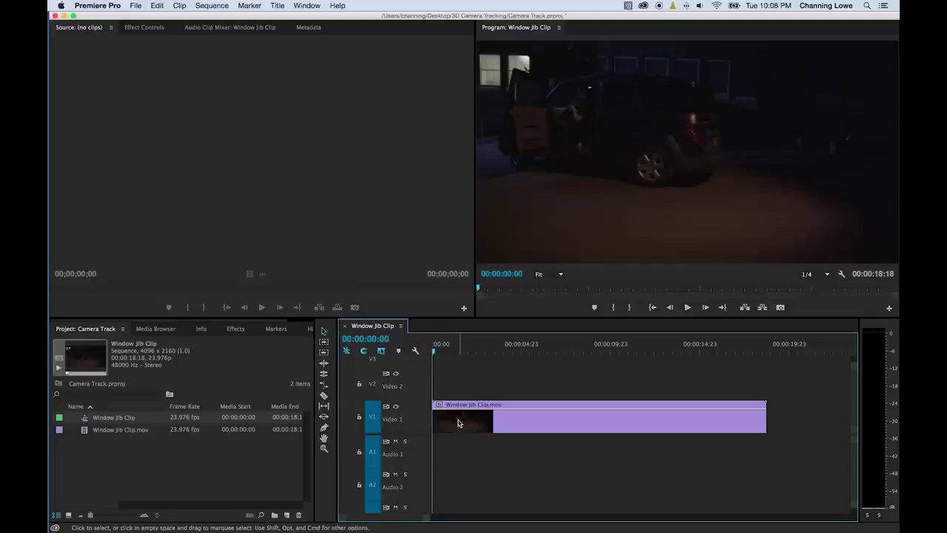
Step: Replace the Window Jib Clip.mov clip in the sequence with a linked After Effects composition
{"action": "left_click_drag", "start_coordinate": [450, 419], "coordinate": [461, 423]}
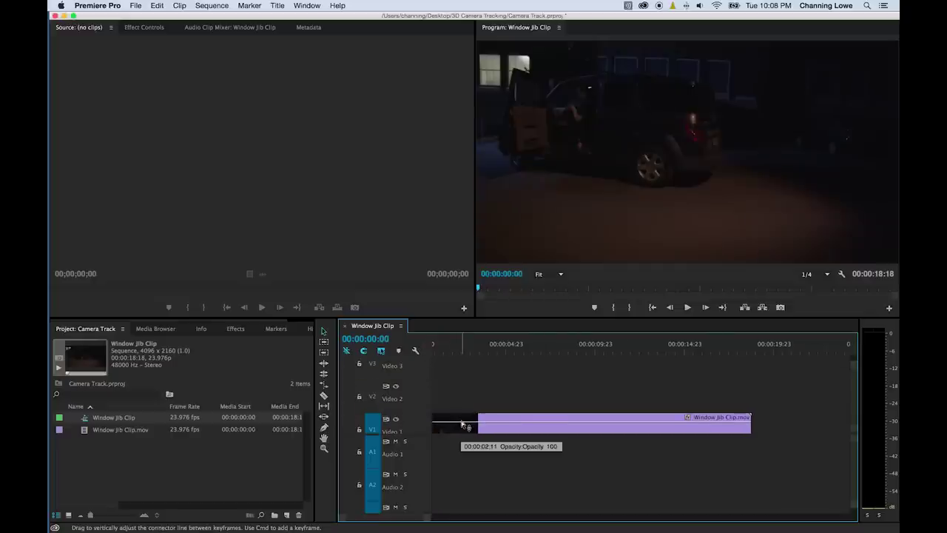
{"action": "right_click", "coordinate": [505, 420]}
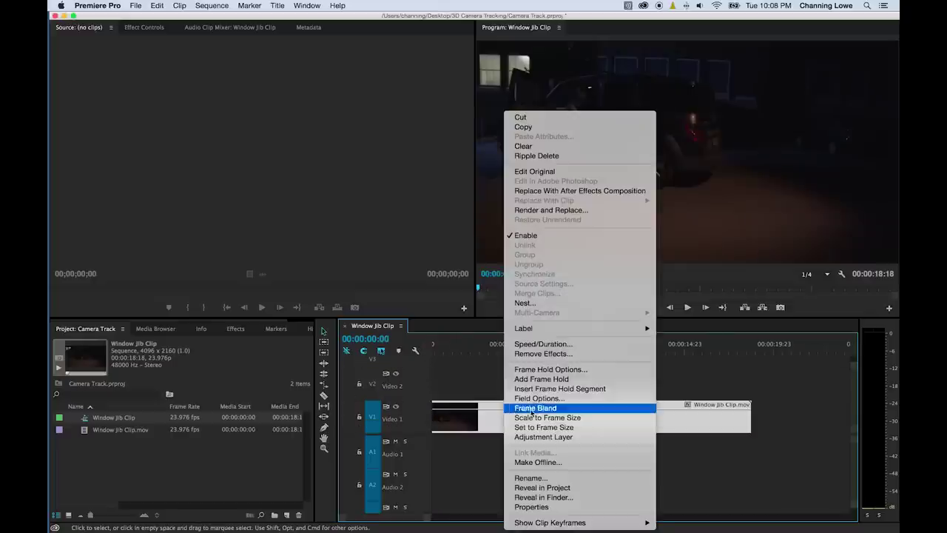
{"action": "left_click", "coordinate": [570, 191]}
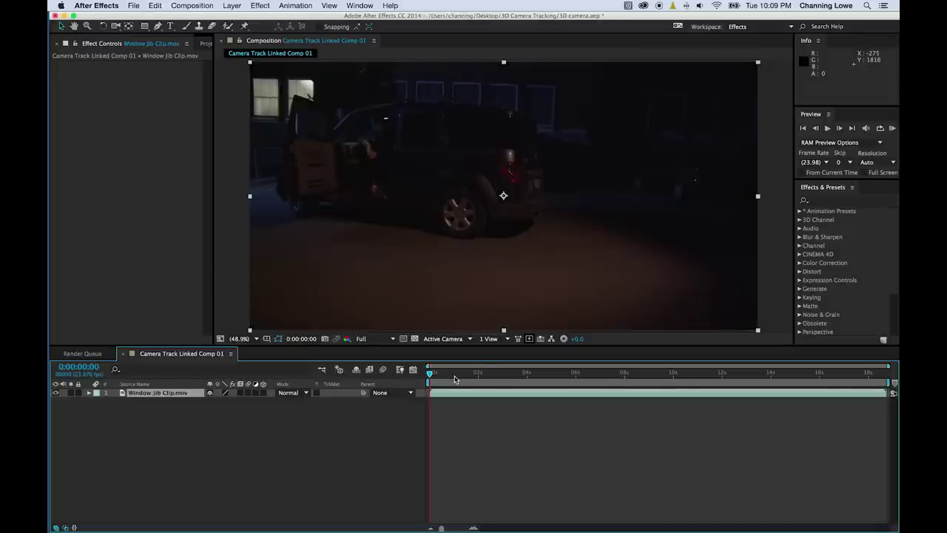
Step: In After Effects, switch to the Motion Tracking workspace and run Track Camera on the Window Jib Clip.mov layer
{"action": "left_click_drag", "start_coordinate": [454, 379], "coordinate": [402, 373]}
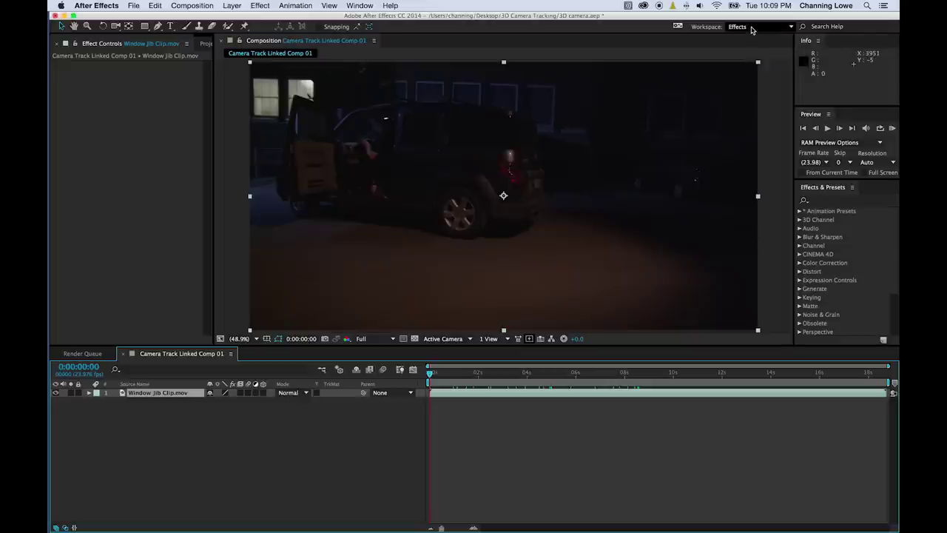
{"action": "left_click", "coordinate": [740, 27]}
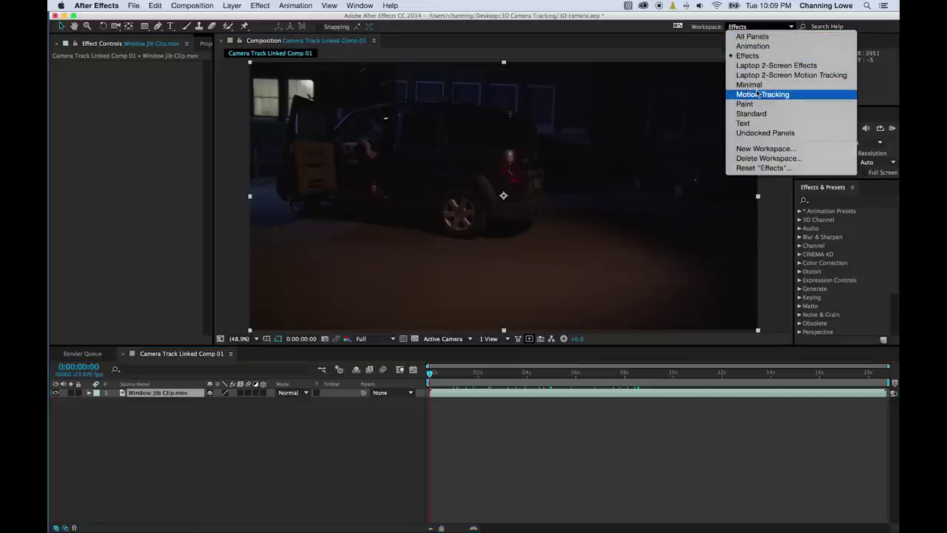
{"action": "left_click", "coordinate": [759, 94]}
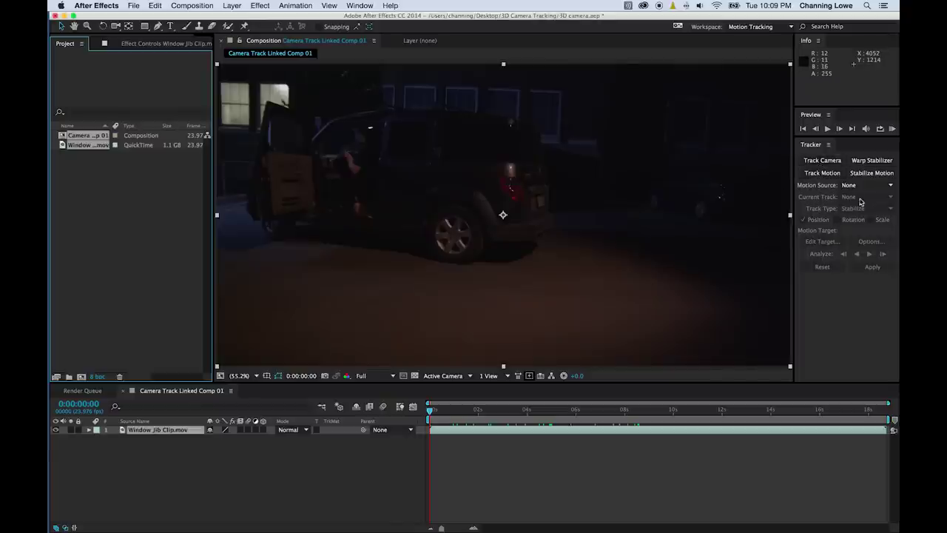
{"action": "left_click", "coordinate": [824, 162]}
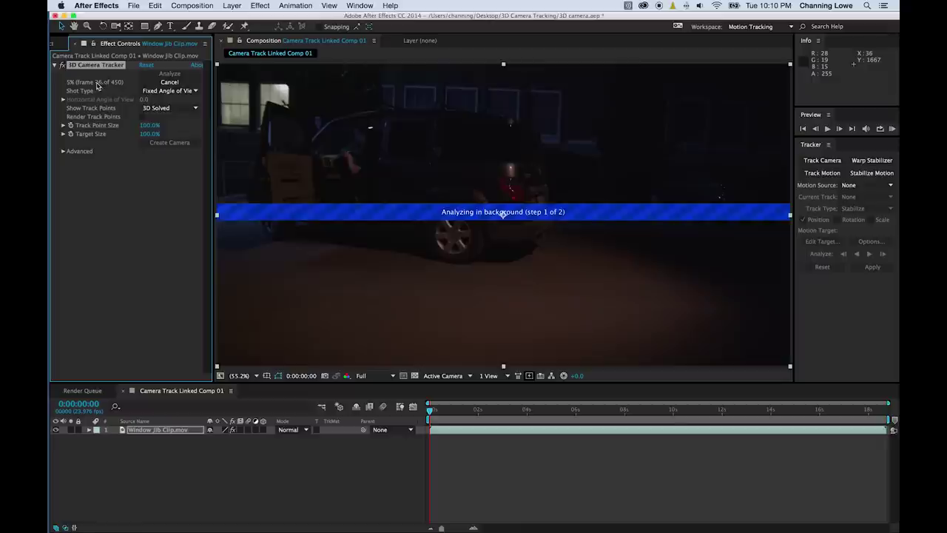
{"action": "left_click_drag", "start_coordinate": [79, 39], "coordinate": [61, 39]}
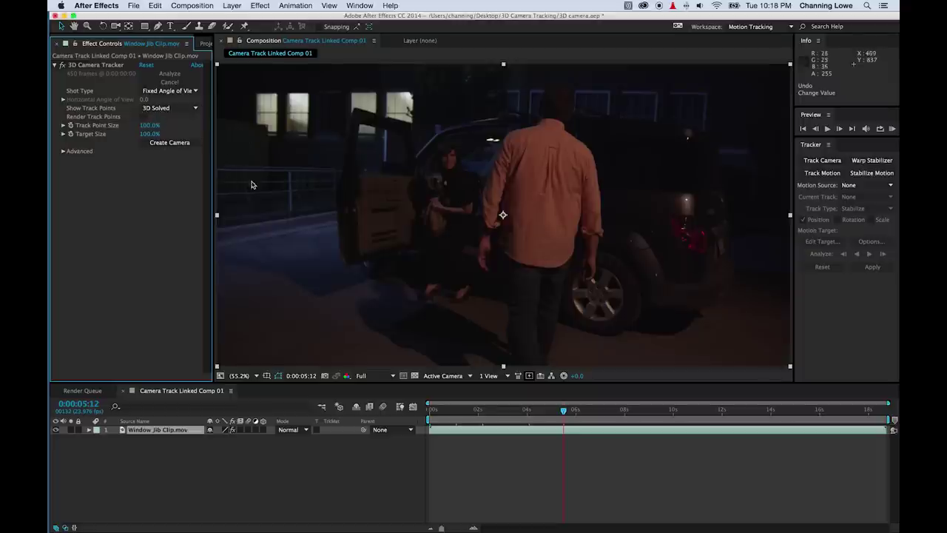
Step: Display the 3D Camera Tracker's points at 0:00:04:22 and set their Track Point Size to 464%
{"action": "left_click", "coordinate": [154, 142]}
{"action": "left_click_drag", "start_coordinate": [146, 128], "coordinate": [178, 133]}
{"action": "left_click_drag", "start_coordinate": [175, 133], "coordinate": [174, 133]}
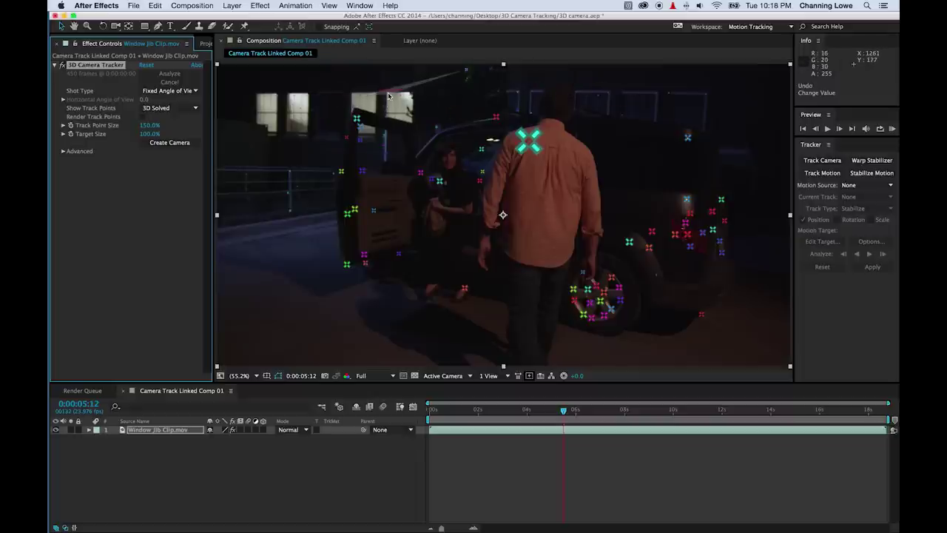
{"action": "left_click", "coordinate": [538, 420]}
{"action": "mouse_move", "coordinate": [538, 420]}
{"action": "left_mouse_down"}
{"action": "mouse_move", "coordinate": [477, 418]}
{"action": "mouse_move", "coordinate": [676, 434]}
{"action": "mouse_move", "coordinate": [549, 417]}
{"action": "left_mouse_up"}
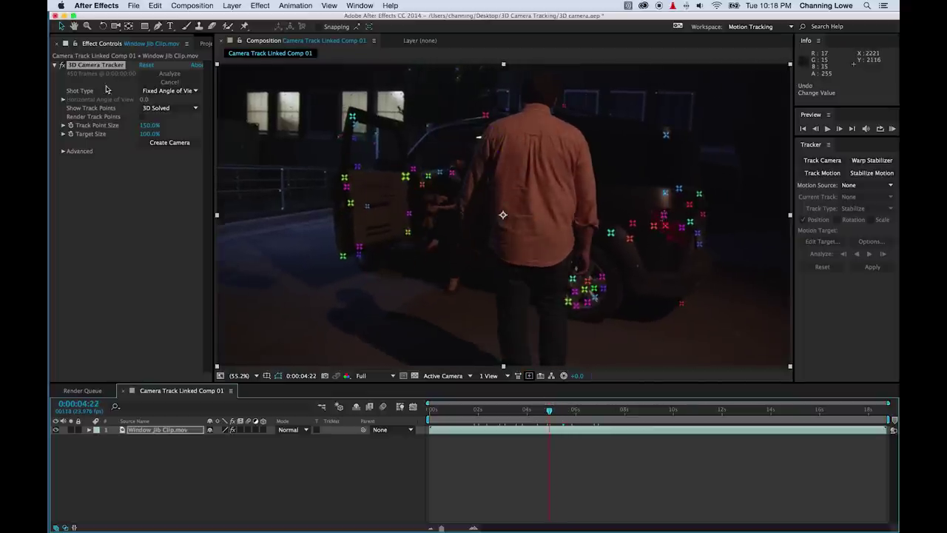
{"action": "left_click_drag", "start_coordinate": [153, 130], "coordinate": [326, 141]}
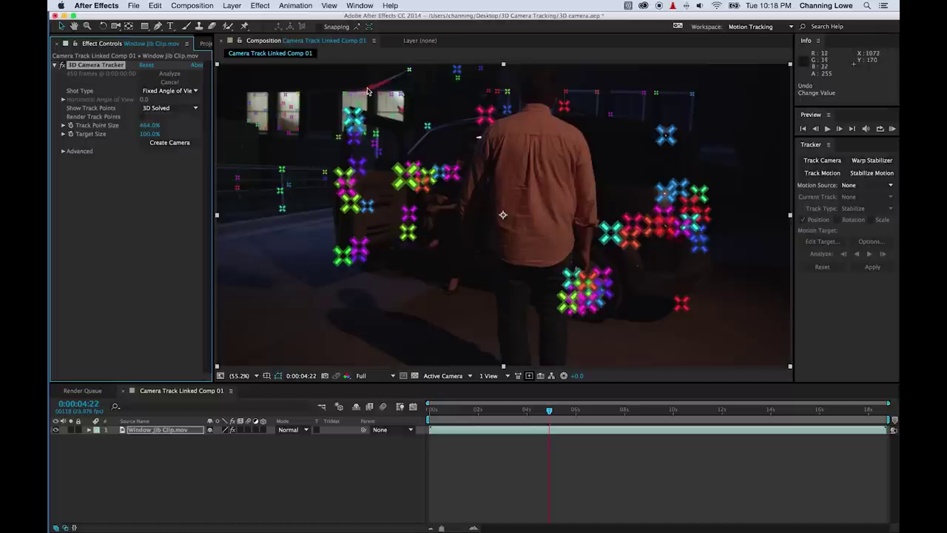
Step: Try several three-point track point selections on the lit windows at 200% magnification to compare the target plane's orientation
{"action": "left_click", "coordinate": [291, 96]}
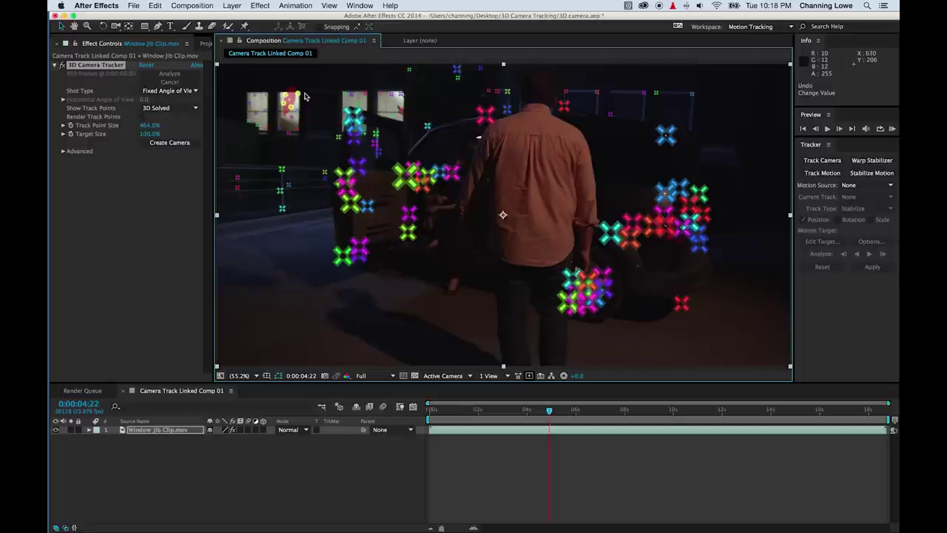
{"action": "scroll", "coordinate": [293, 96], "scroll_direction": "up", "scroll_amount": 6}
{"action": "scroll", "coordinate": [303, 98], "scroll_direction": "down", "scroll_amount": 2}
{"action": "left_click", "coordinate": [328, 80]}
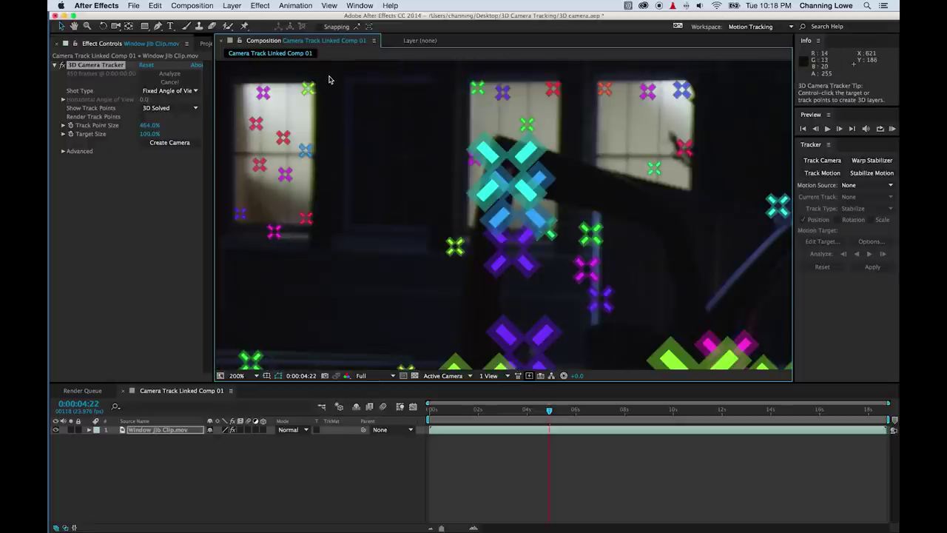
{"action": "left_click", "coordinate": [270, 95]}
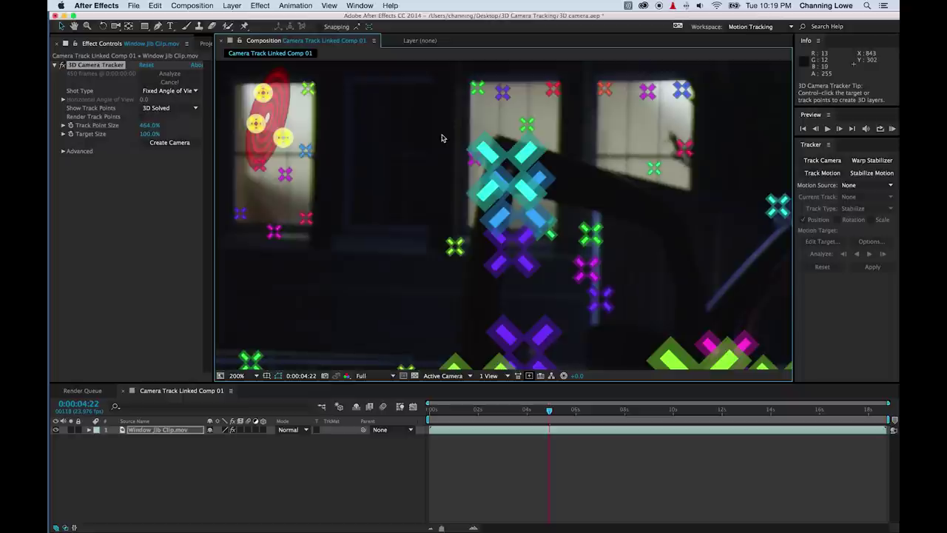
{"action": "left_click", "coordinate": [477, 95]}
{"action": "left_click_drag", "start_coordinate": [477, 95], "coordinate": [561, 102]}
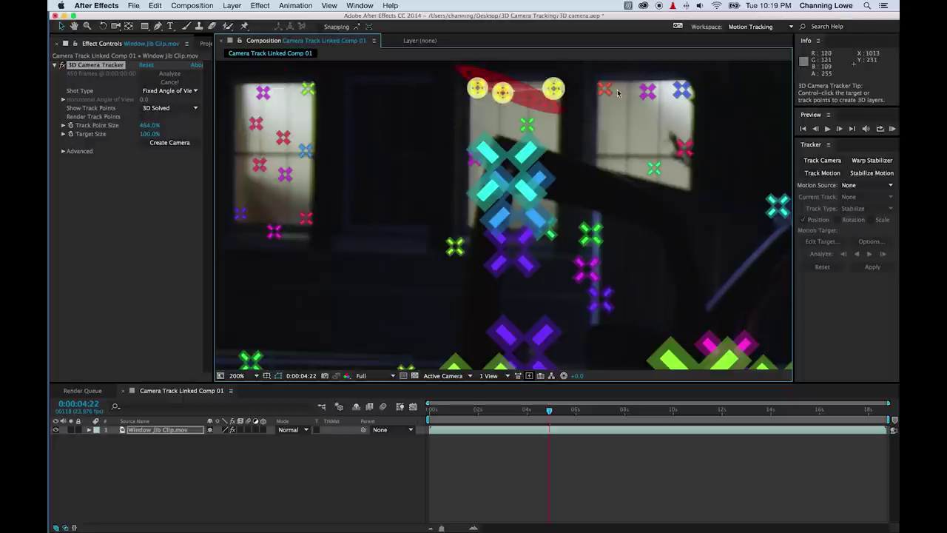
{"action": "left_click_drag", "start_coordinate": [600, 89], "coordinate": [682, 89]}
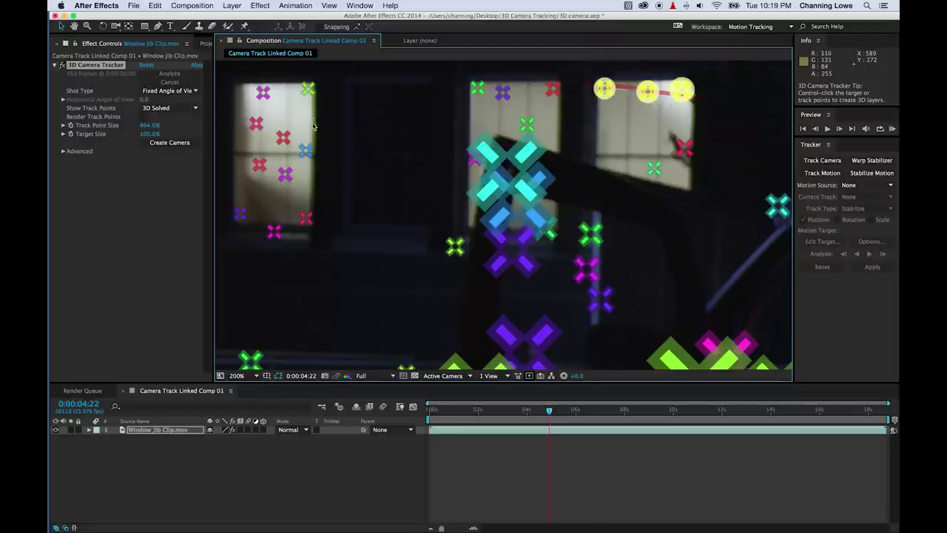
{"action": "mouse_move", "coordinate": [239, 111]}
{"action": "left_mouse_down"}
{"action": "mouse_move", "coordinate": [296, 118]}
{"action": "mouse_move", "coordinate": [316, 89]}
{"action": "mouse_move", "coordinate": [308, 111]}
{"action": "left_mouse_up"}
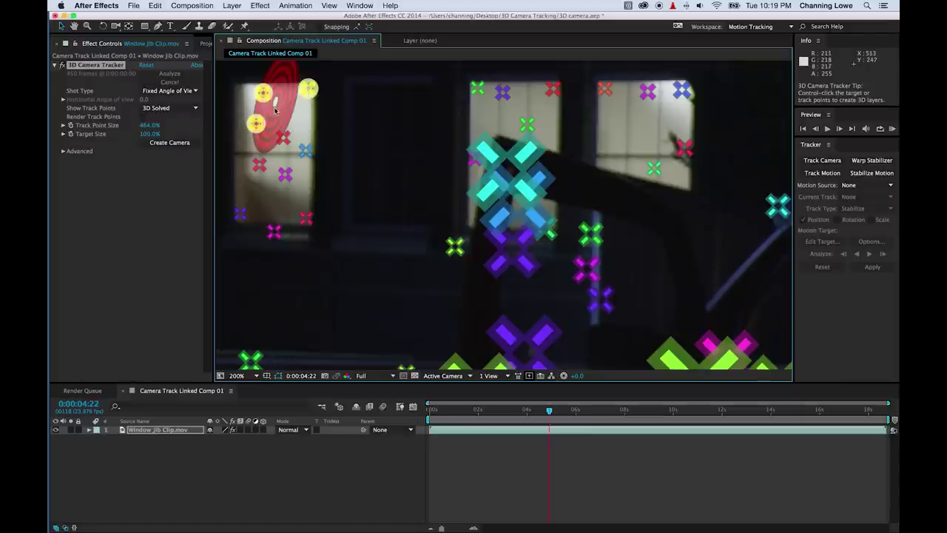
Step: Select seven track points on the lit window beside the dark one and create a solid and camera from them
{"action": "left_click_drag", "start_coordinate": [238, 77], "coordinate": [317, 163]}
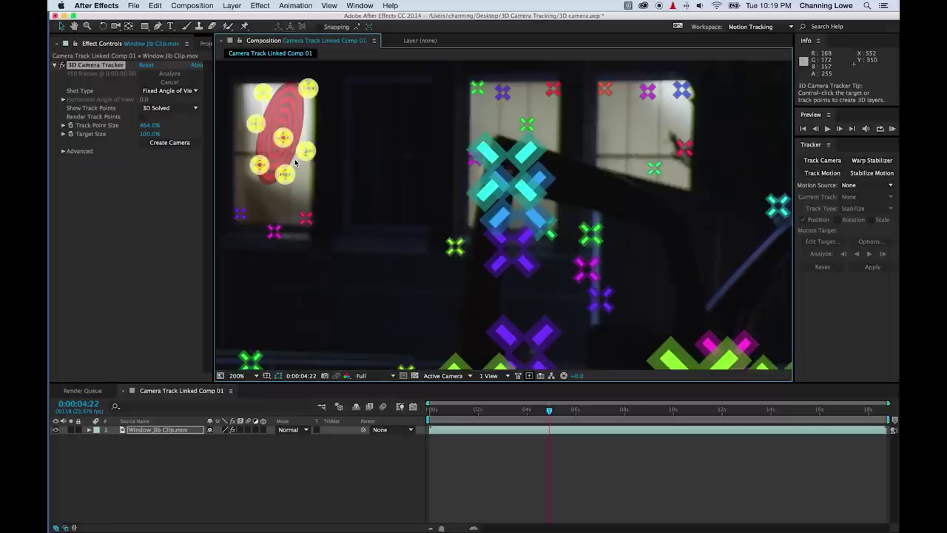
{"action": "left_click_drag", "start_coordinate": [328, 141], "coordinate": [399, 146]}
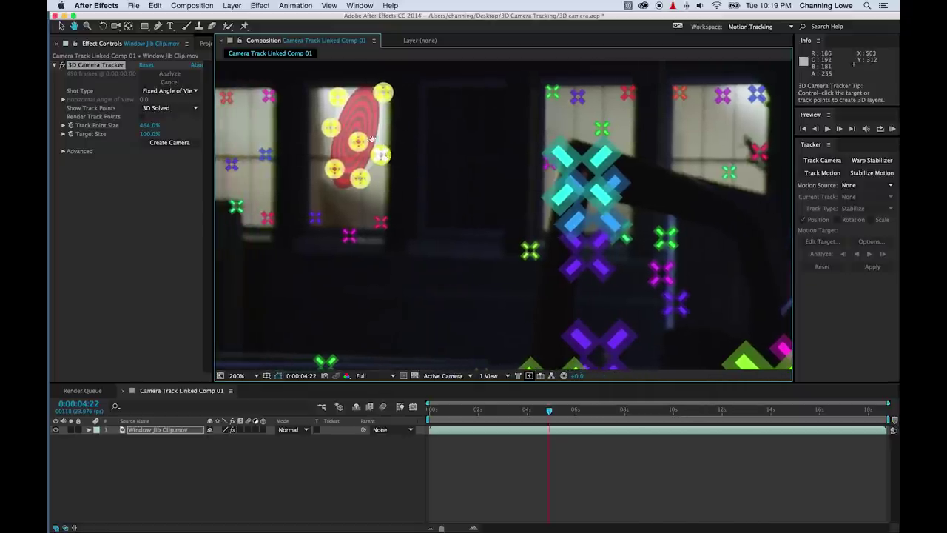
{"action": "key", "text": "v"}
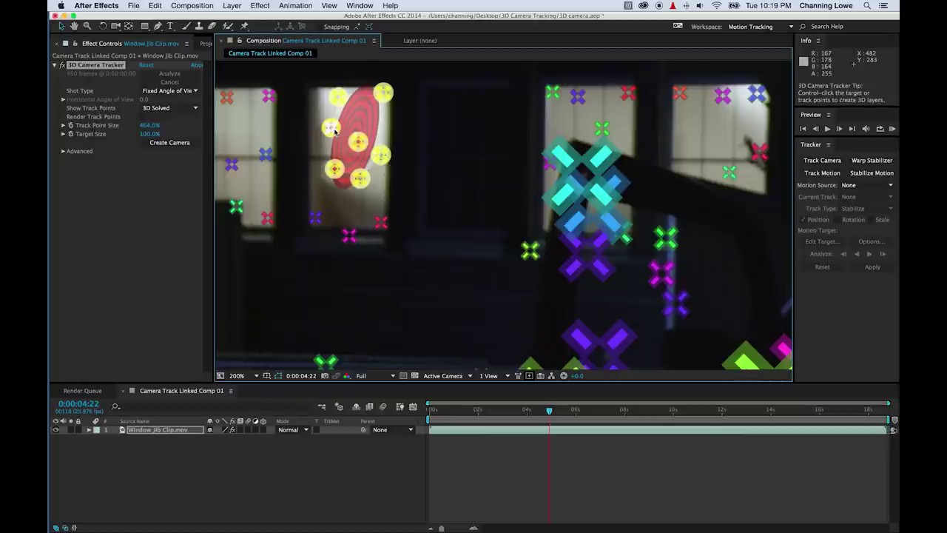
{"action": "right_click", "coordinate": [335, 131]}
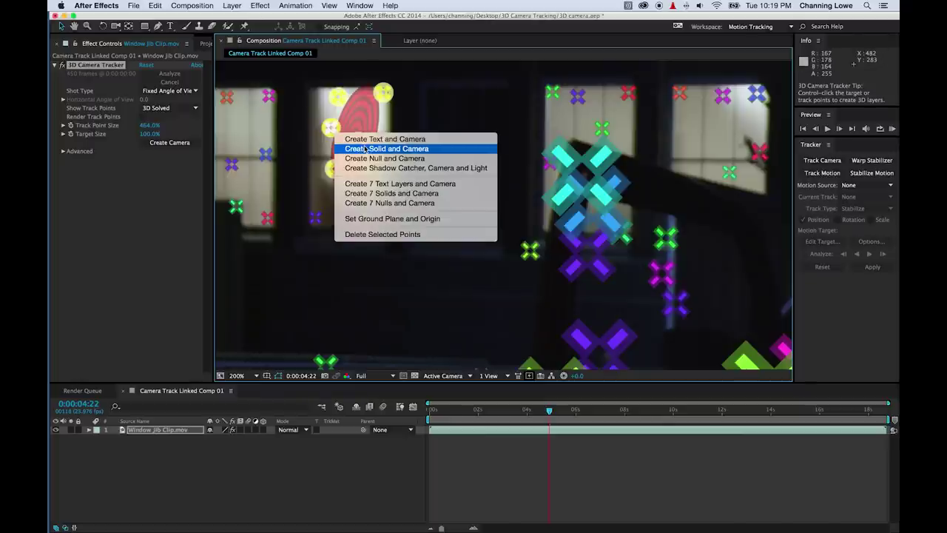
{"action": "left_click", "coordinate": [364, 149]}
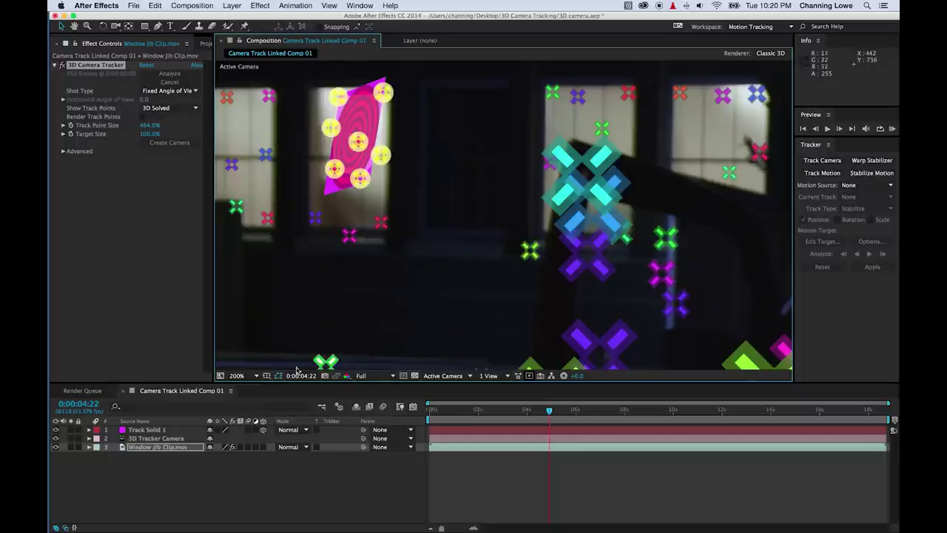
Step: Rotate Track Solid 1 to face the building's window wall, with about 9° X Rotation, -43° Y Rotation and 3° Z Rotation
{"action": "left_click", "coordinate": [178, 440]}
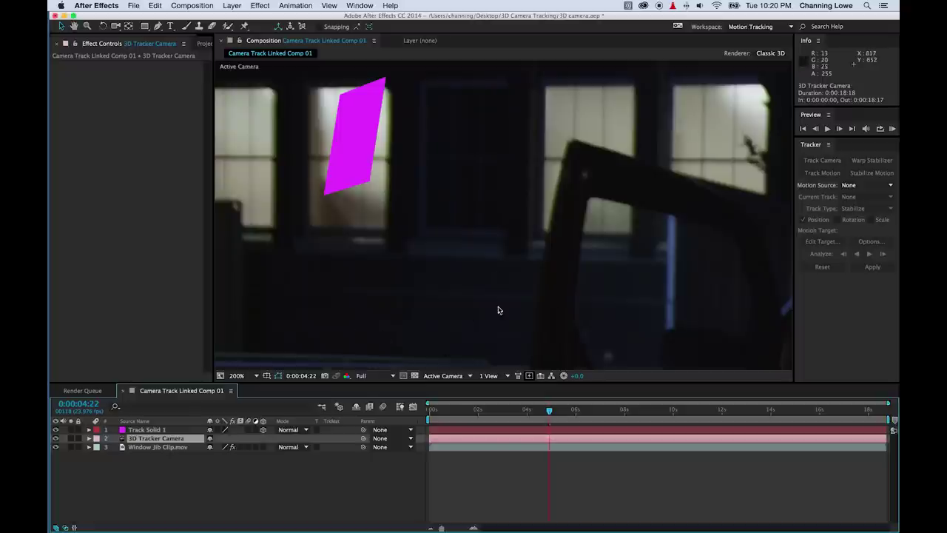
{"action": "left_click", "coordinate": [168, 430]}
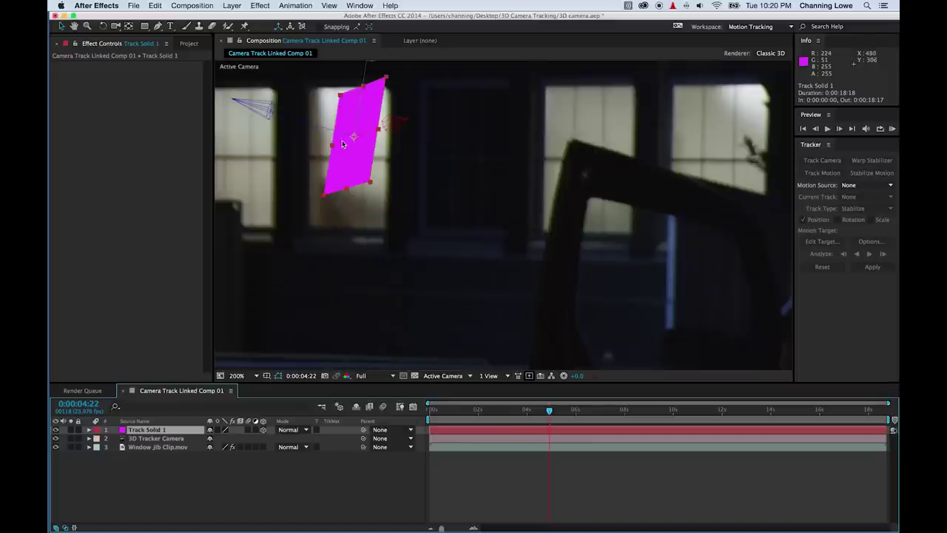
{"action": "left_click_drag", "start_coordinate": [327, 130], "coordinate": [342, 160]}
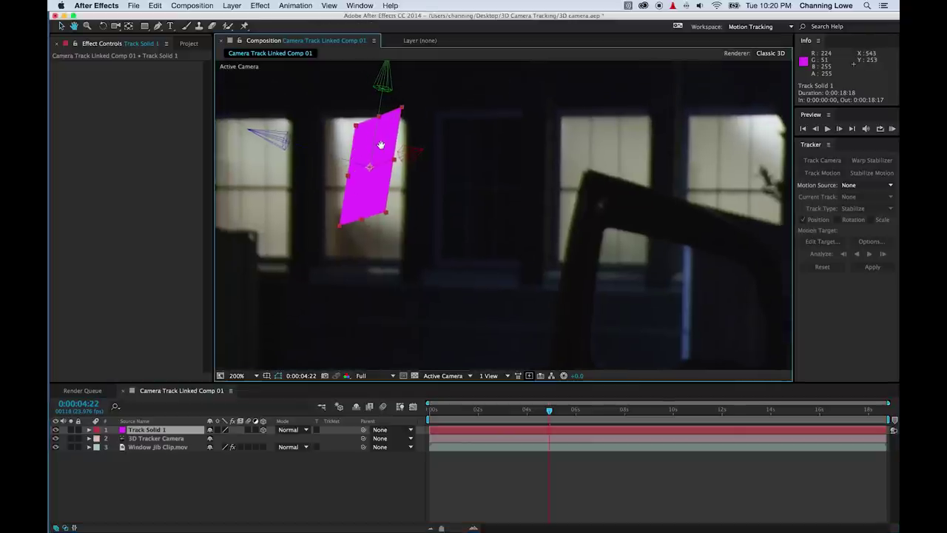
{"action": "left_click_drag", "start_coordinate": [378, 124], "coordinate": [388, 164]}
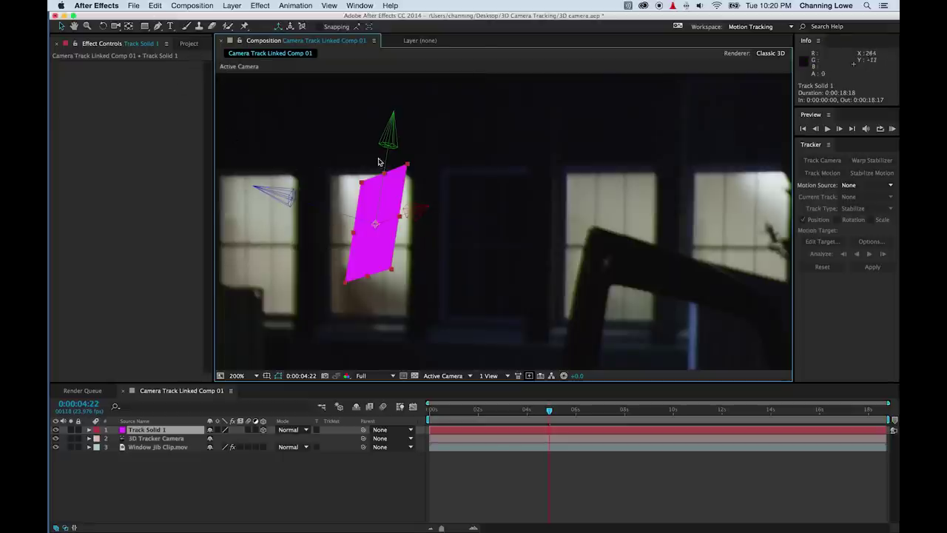
{"action": "left_click", "coordinate": [90, 430]}
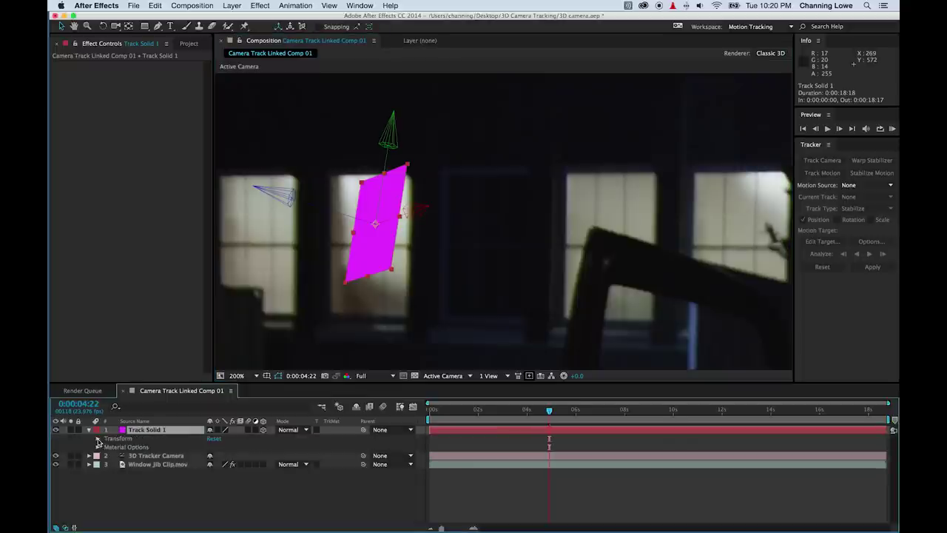
{"action": "left_click", "coordinate": [96, 438]}
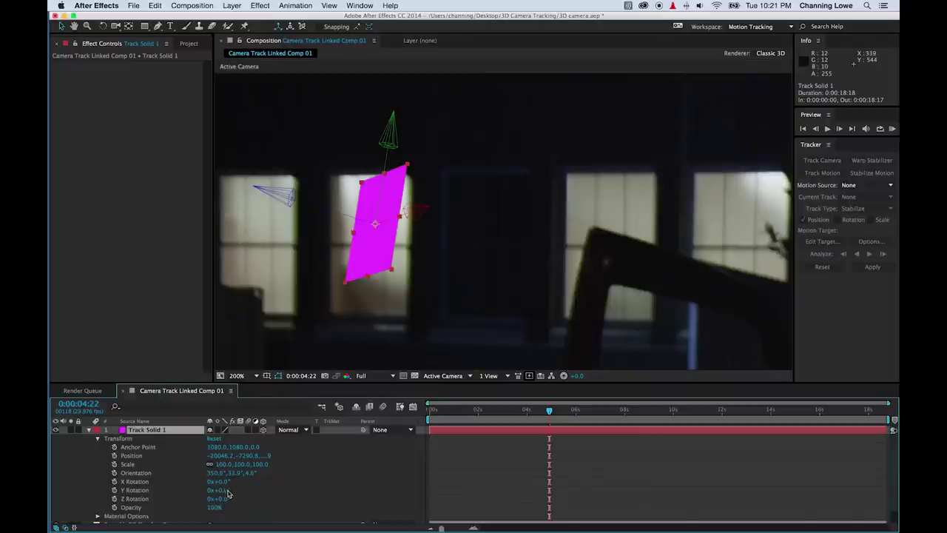
{"action": "left_click_drag", "start_coordinate": [228, 486], "coordinate": [219, 485]}
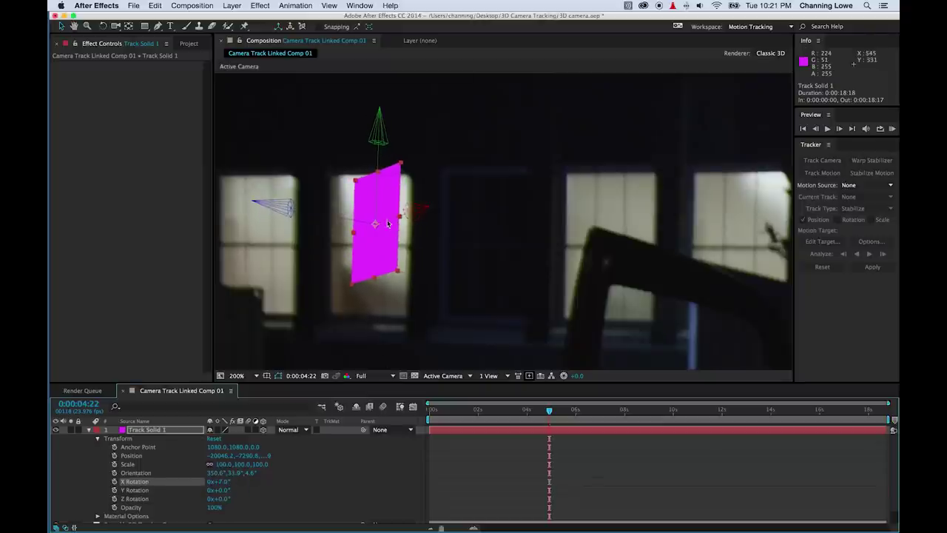
{"action": "left_click_drag", "start_coordinate": [223, 490], "coordinate": [202, 494]}
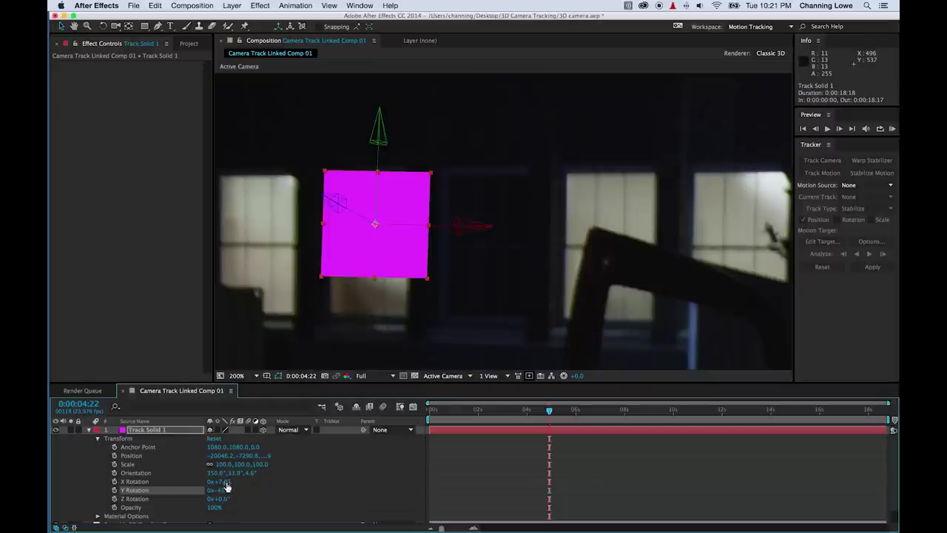
{"action": "left_click_drag", "start_coordinate": [222, 482], "coordinate": [228, 503]}
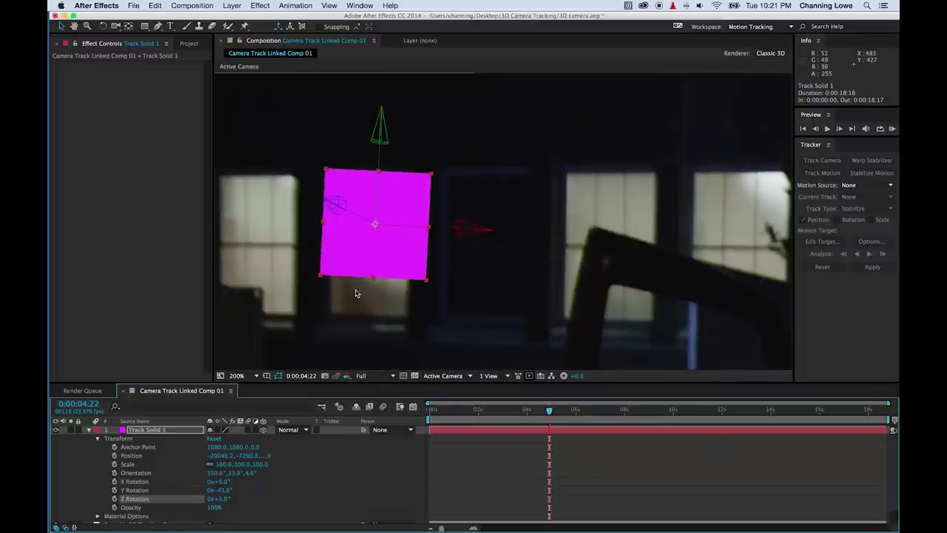
{"action": "left_click", "coordinate": [228, 493]}
{"action": "left_click_drag", "start_coordinate": [226, 495], "coordinate": [230, 486]}
{"action": "left_click_drag", "start_coordinate": [228, 486], "coordinate": [225, 486]}
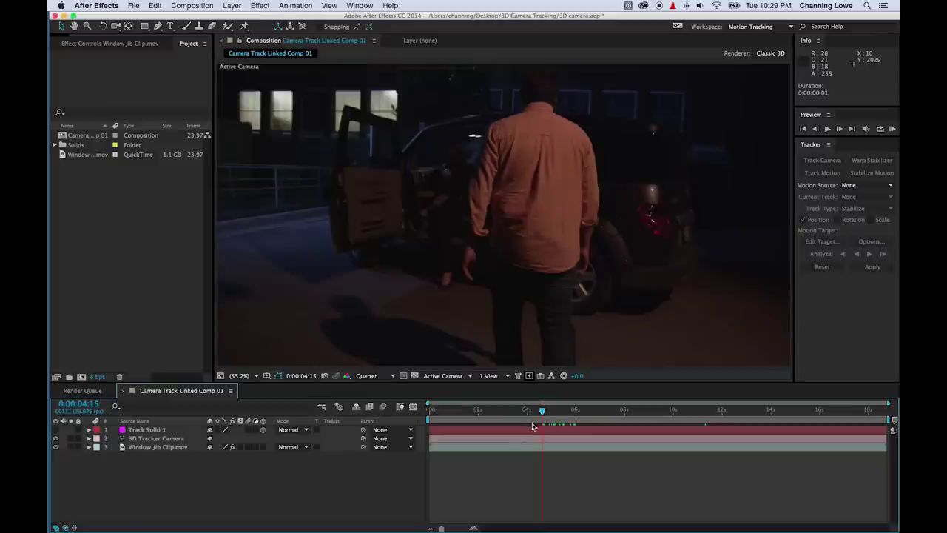
Step: Add the composition's frame at 0:00:04:20 to the Render Queue as a Photoshop still, keeping the output module settings
{"action": "mouse_move", "coordinate": [548, 411]}
{"action": "left_mouse_down"}
{"action": "mouse_move", "coordinate": [522, 413]}
{"action": "mouse_move", "coordinate": [546, 413]}
{"action": "left_mouse_up"}
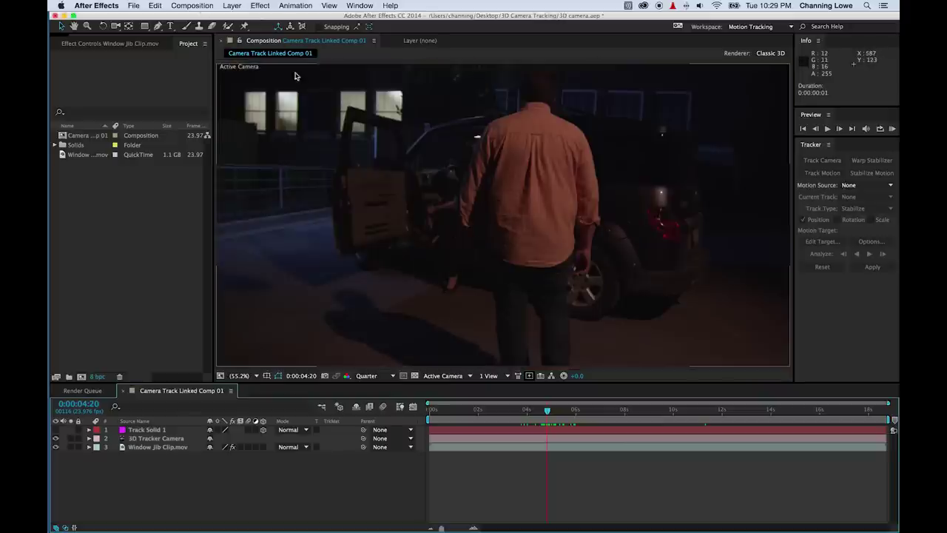
{"action": "left_click", "coordinate": [191, 5]}
{"action": "mouse_move", "coordinate": [230, 143]}
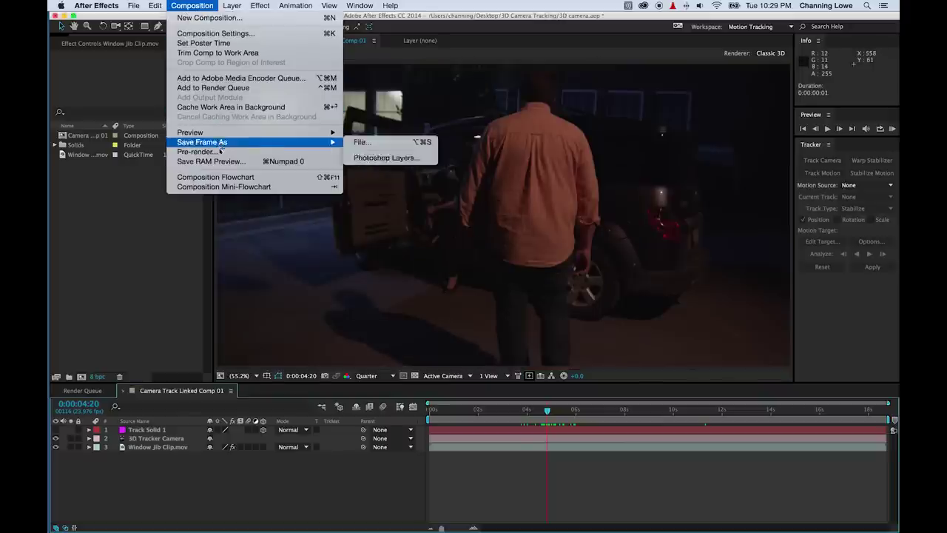
{"action": "left_click", "coordinate": [399, 142]}
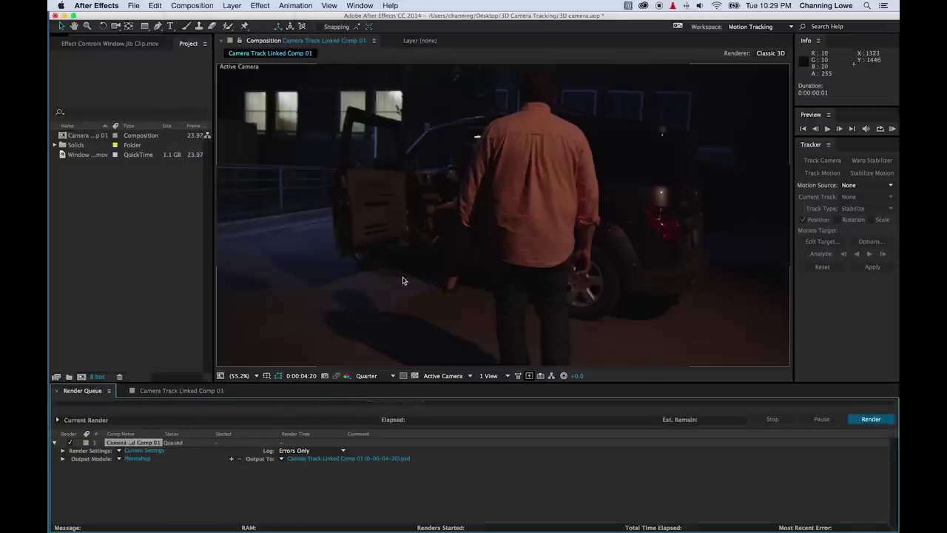
{"action": "left_click", "coordinate": [136, 460]}
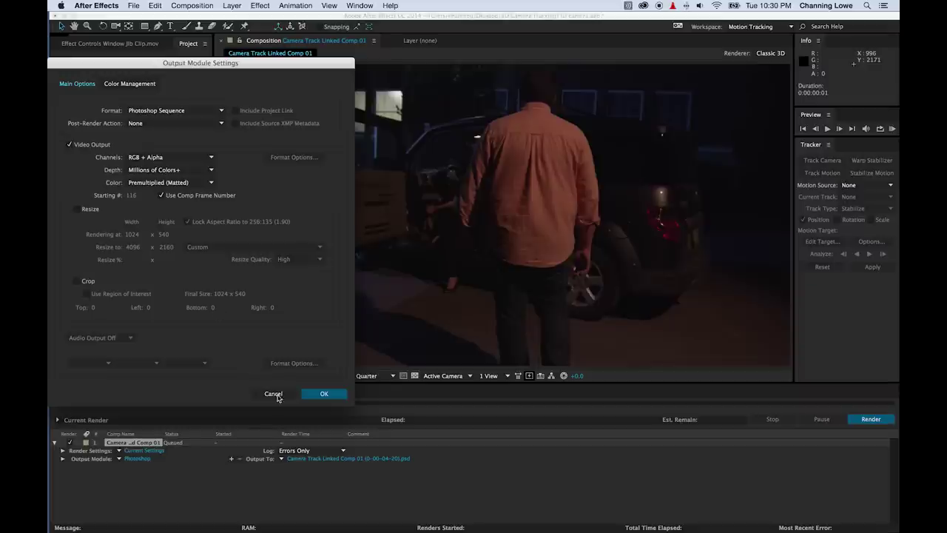
{"action": "key", "text": "Return"}
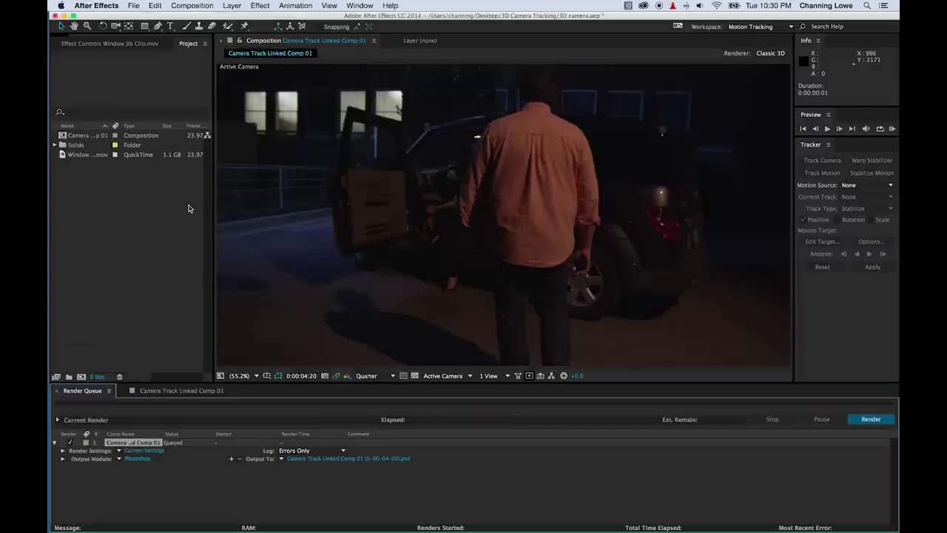
Step: Set the queued frame's render settings to Best quality and Full resolution
{"action": "left_click", "coordinate": [149, 453]}
{"action": "left_click", "coordinate": [407, 168]}
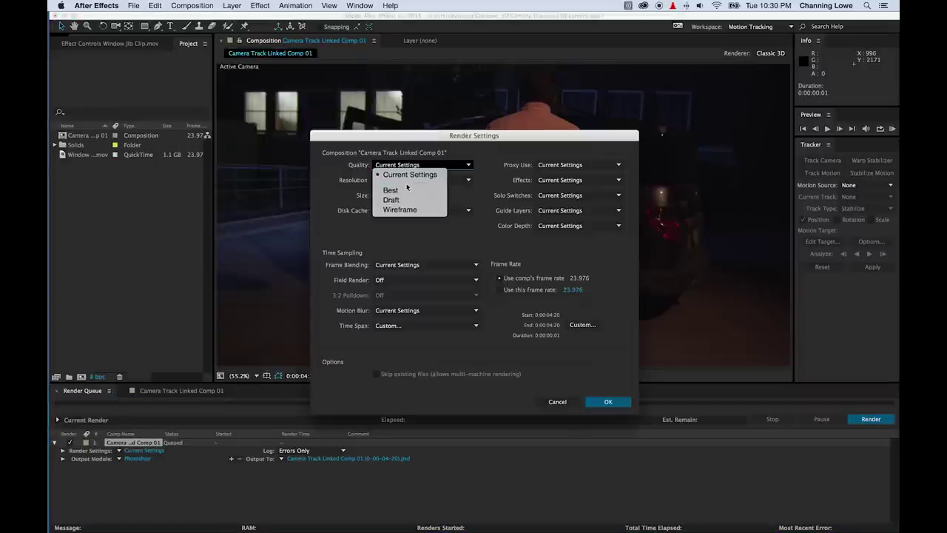
{"action": "left_click", "coordinate": [396, 191]}
{"action": "left_click", "coordinate": [401, 180]}
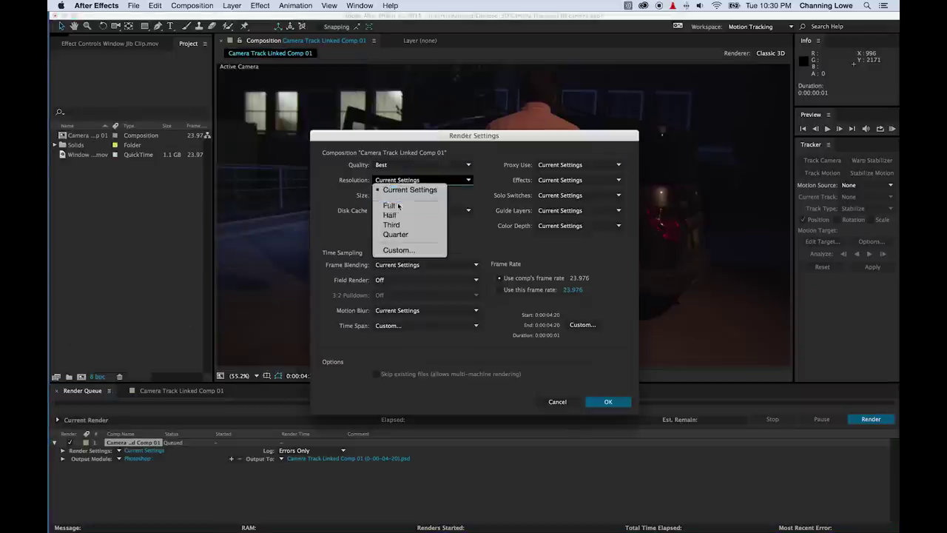
{"action": "left_click", "coordinate": [391, 206]}
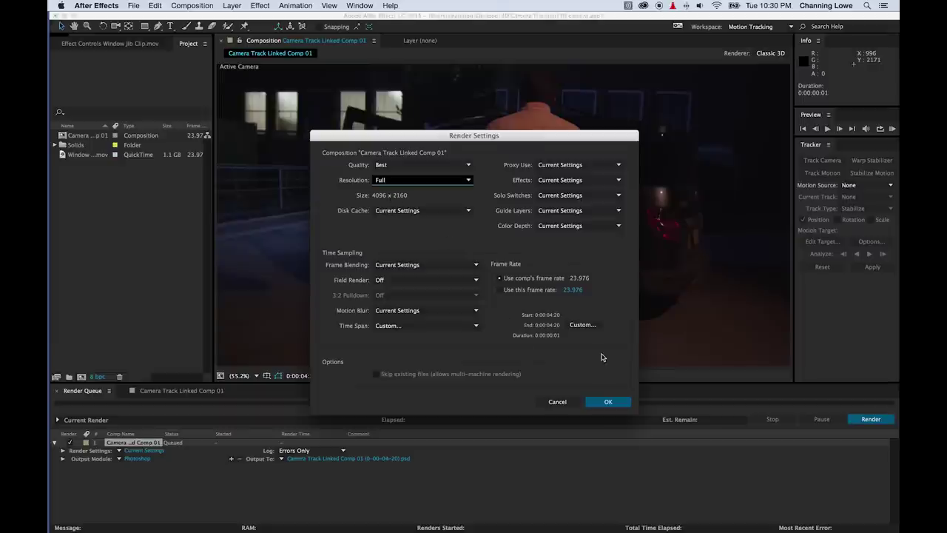
{"action": "left_click", "coordinate": [605, 402]}
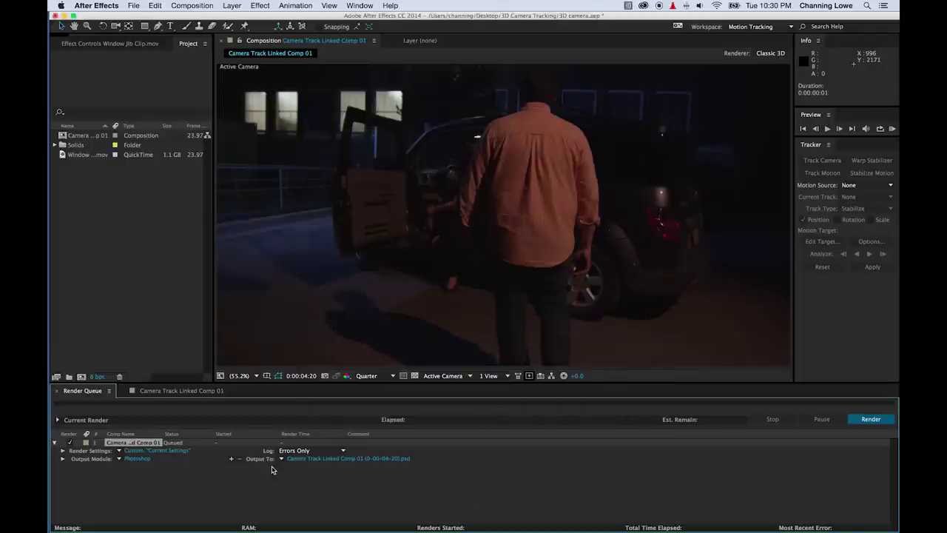
Step: Name the output file Window in the 3D Camera Tracking folder and render the frame
{"action": "left_click", "coordinate": [296, 459]}
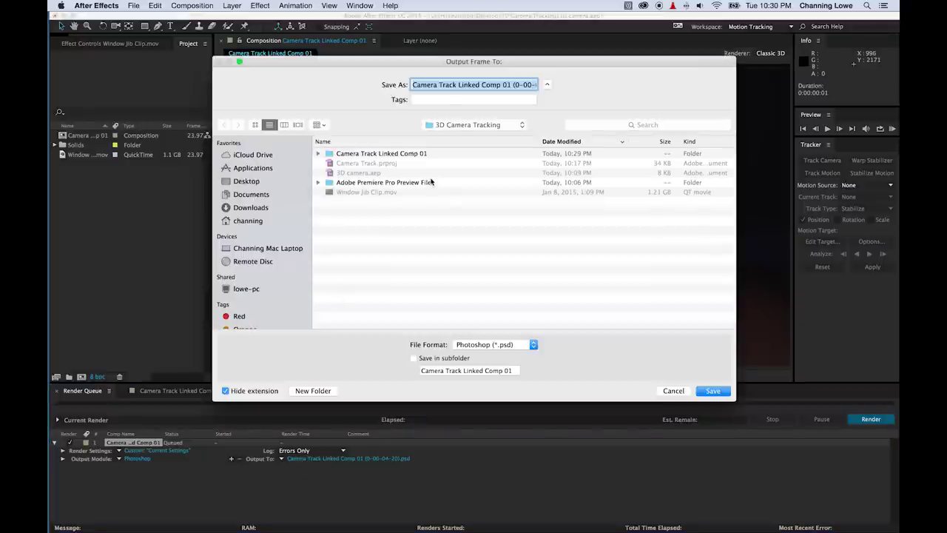
{"action": "type", "text": "Wind"}
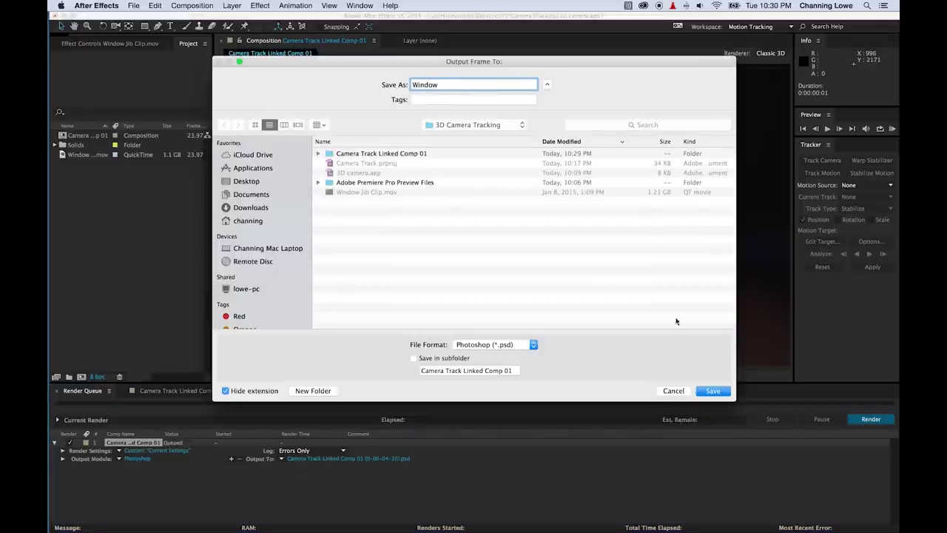
{"action": "type", "text": "ow"}
{"action": "left_click", "coordinate": [712, 396]}
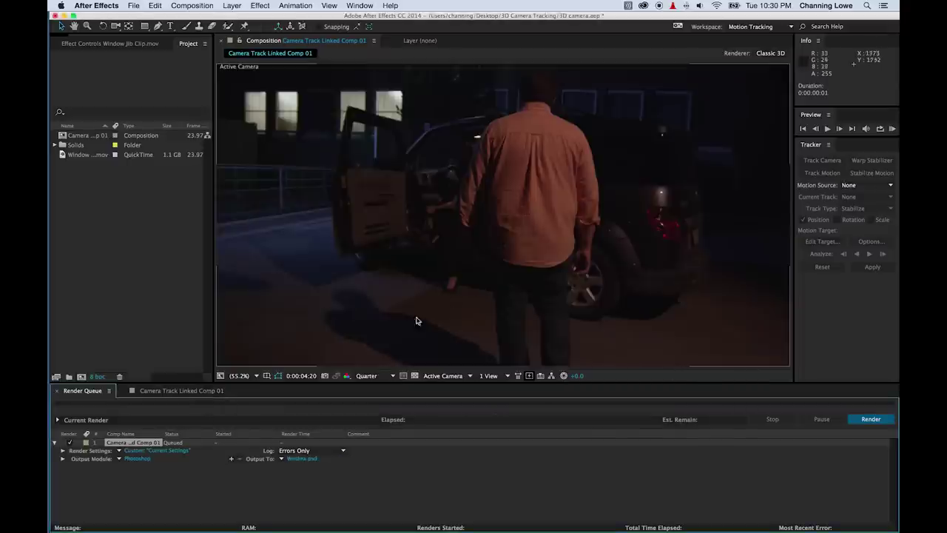
{"action": "left_click", "coordinate": [872, 420]}
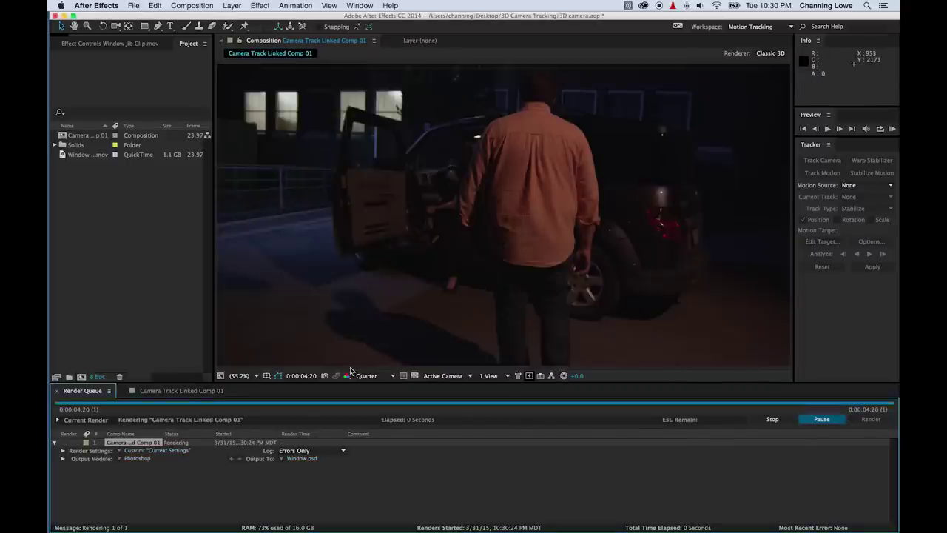
Step: Switch to Finder and open Window.psd from the 3D Camera Tracking folder in Photoshop
{"action": "key", "text": "super+Tab"}
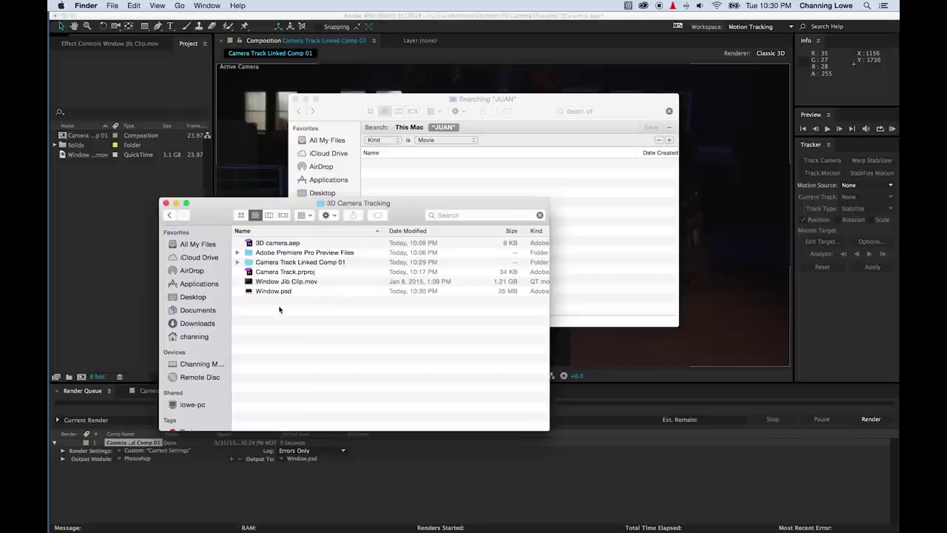
{"action": "left_click", "coordinate": [274, 292]}
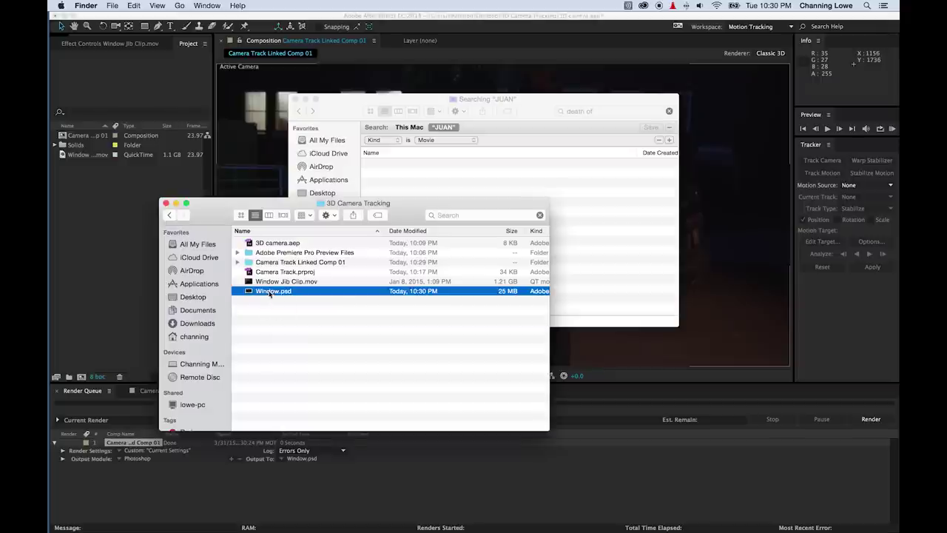
{"action": "double_click", "coordinate": [255, 291]}
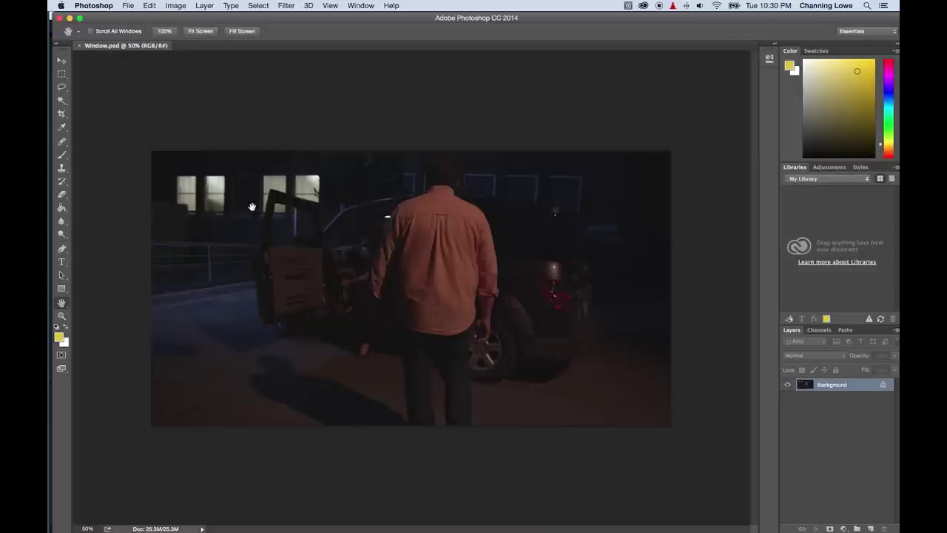
Step: Crop the image to a rectangular selection around the dark window between the lit ones, including its frame and sill
{"action": "left_click", "coordinate": [244, 199]}
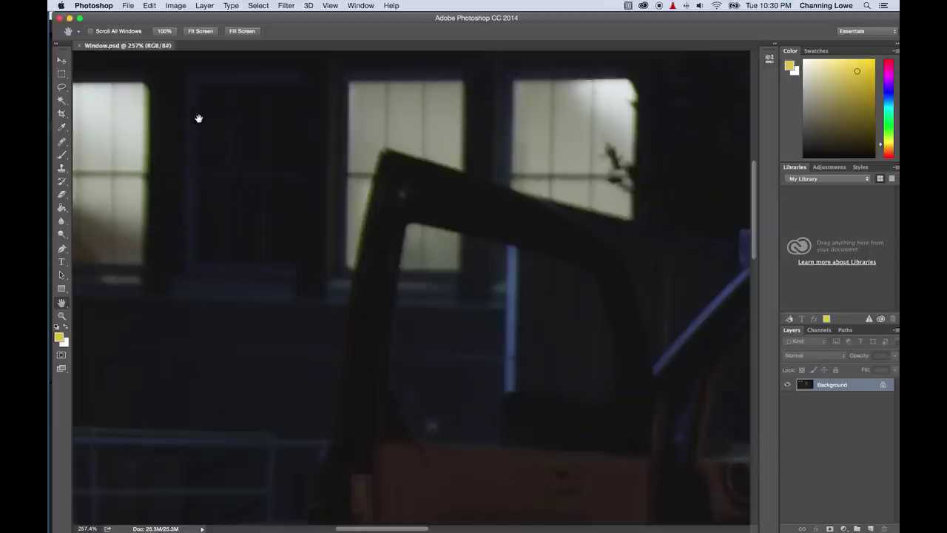
{"action": "left_click_drag", "start_coordinate": [206, 123], "coordinate": [310, 189]}
{"action": "left_click", "coordinate": [62, 74]}
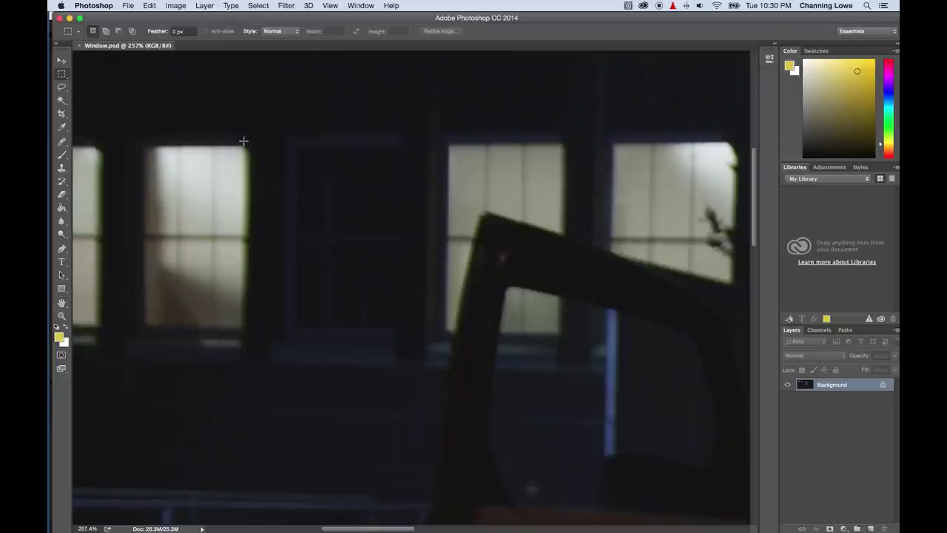
{"action": "left_click_drag", "start_coordinate": [270, 116], "coordinate": [419, 393]}
{"action": "left_click_drag", "start_coordinate": [393, 333], "coordinate": [383, 327]}
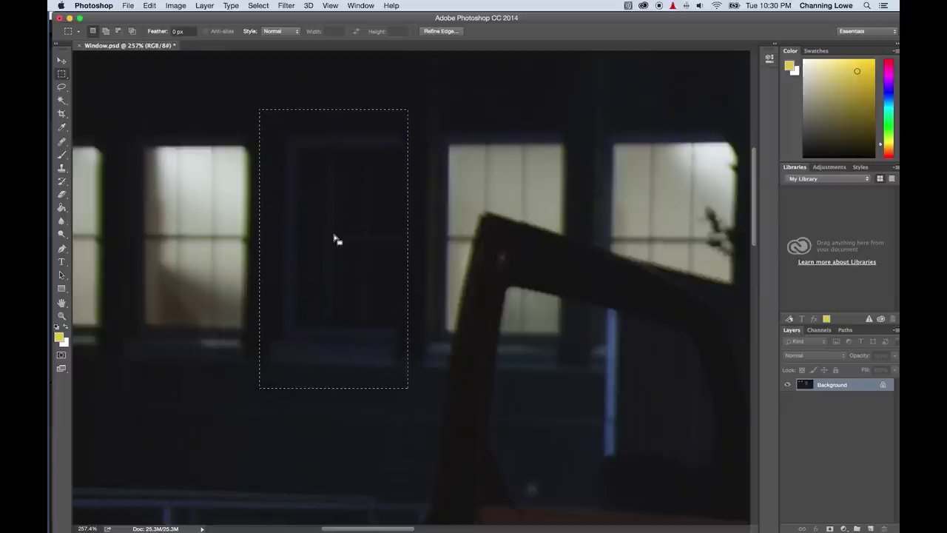
{"action": "left_click_drag", "start_coordinate": [263, 109], "coordinate": [420, 393]}
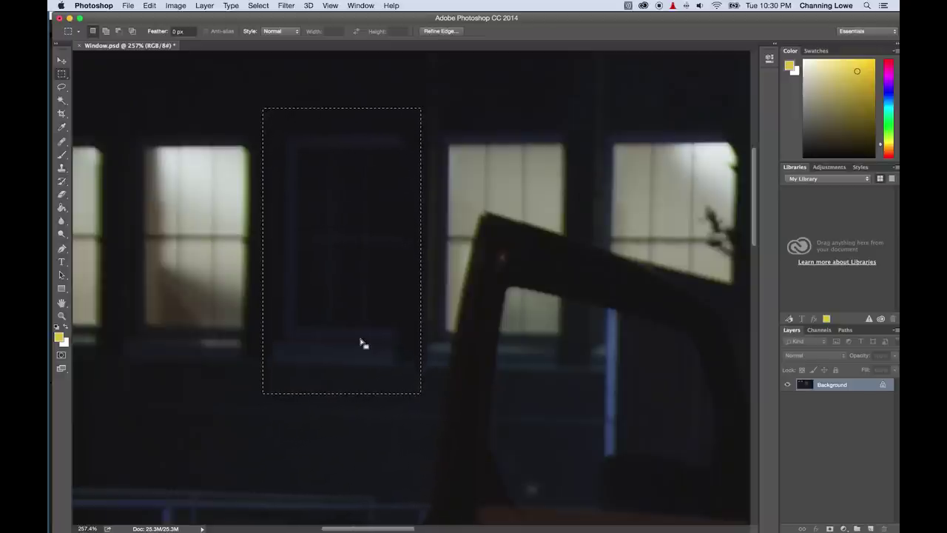
{"action": "left_click", "coordinate": [173, 6]}
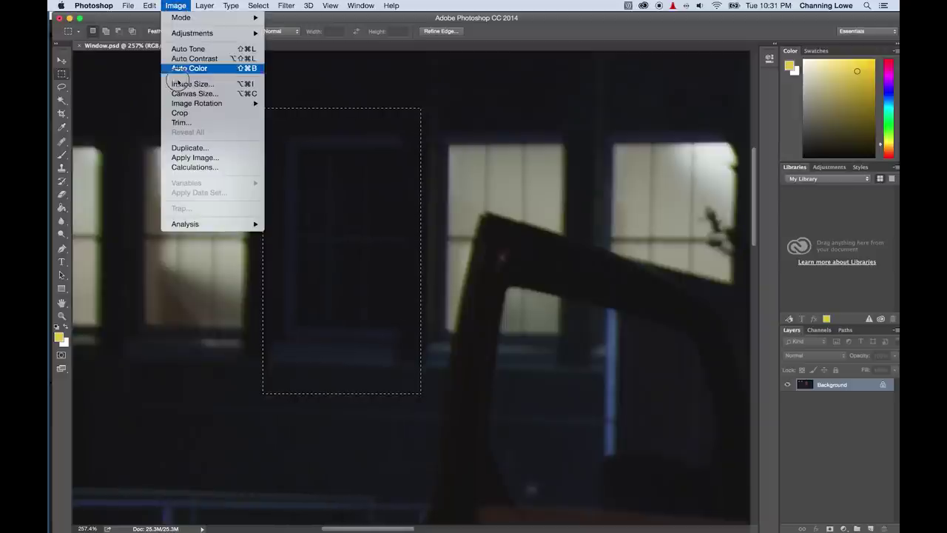
{"action": "left_click", "coordinate": [182, 113]}
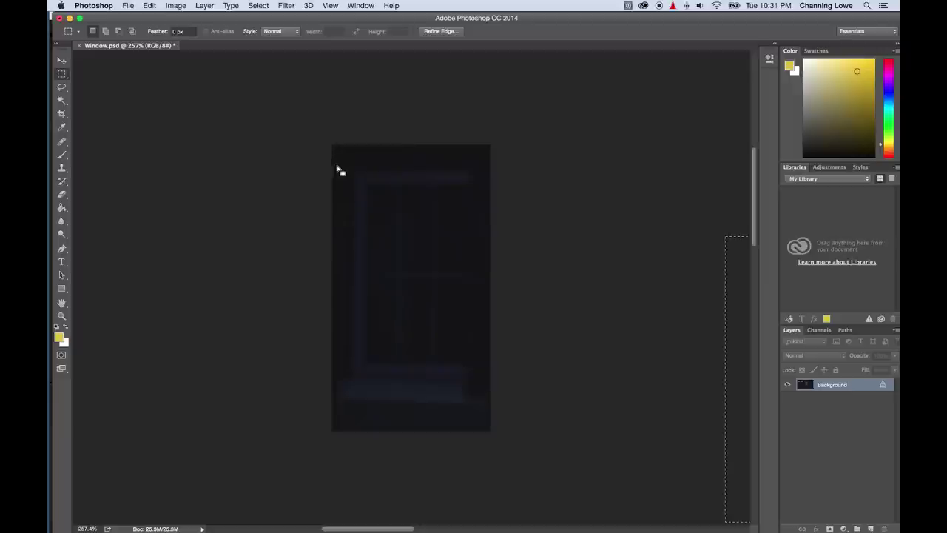
Step: Save the cropped image as a JPEG named Window at quality 12, and quit Photoshop without saving Window.psd
{"action": "left_click", "coordinate": [128, 6]}
{"action": "left_click", "coordinate": [144, 110]}
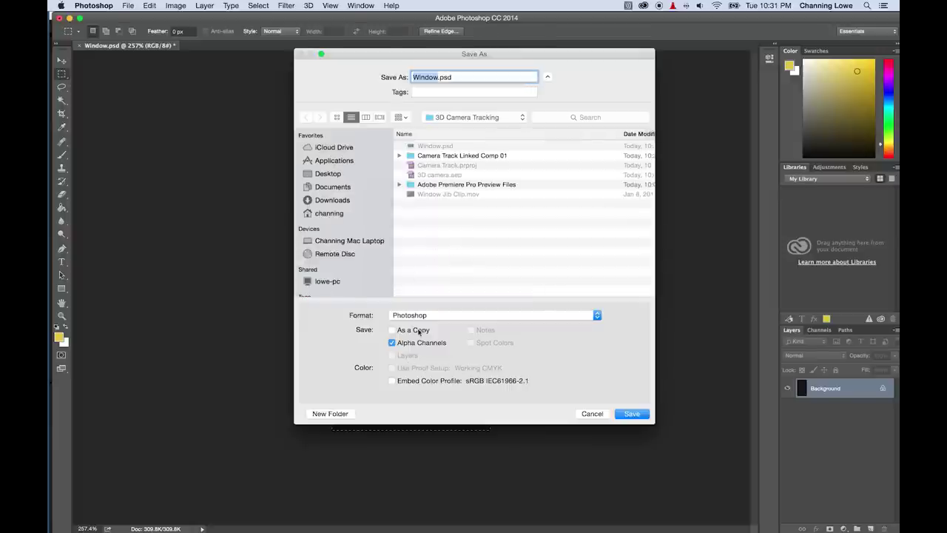
{"action": "left_click", "coordinate": [422, 318]}
{"action": "left_click", "coordinate": [431, 379]}
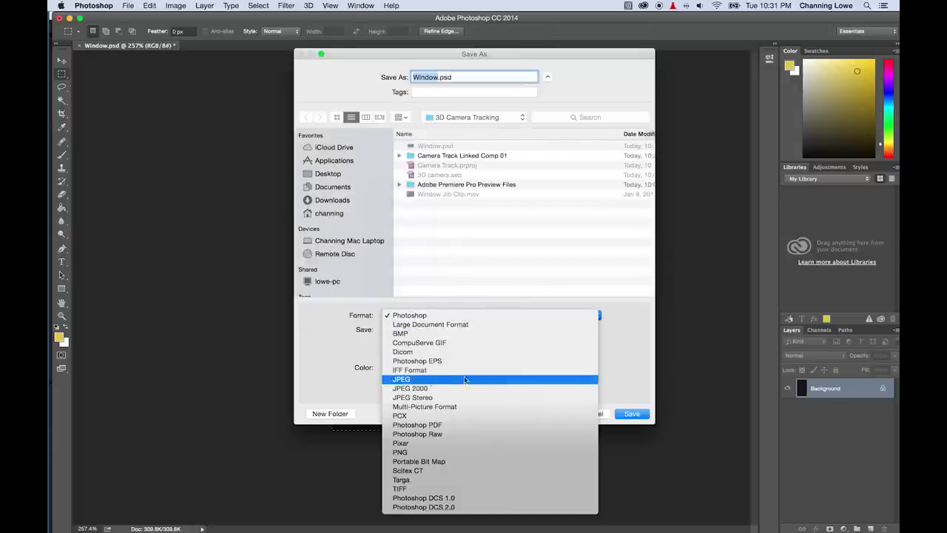
{"action": "left_click", "coordinate": [632, 415]}
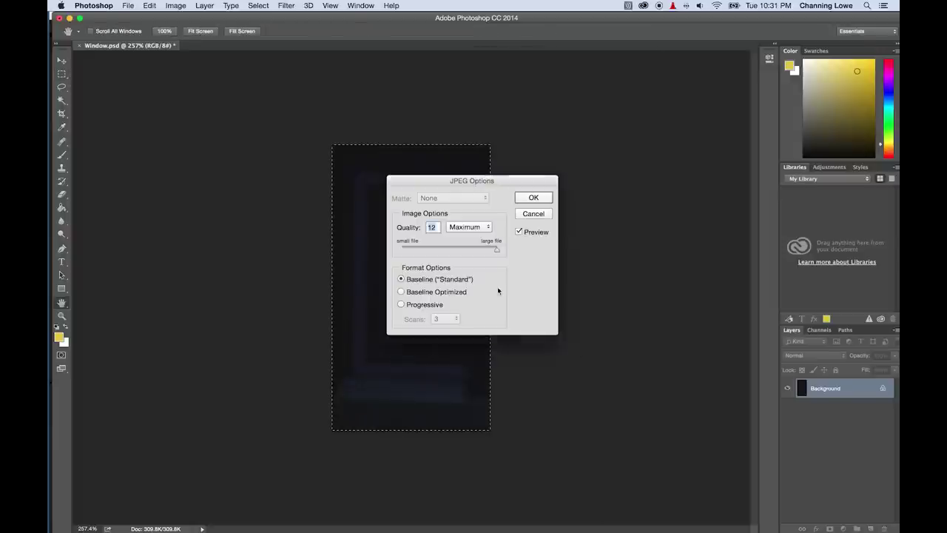
{"action": "left_click", "coordinate": [535, 200]}
{"action": "key", "text": "super+q"}
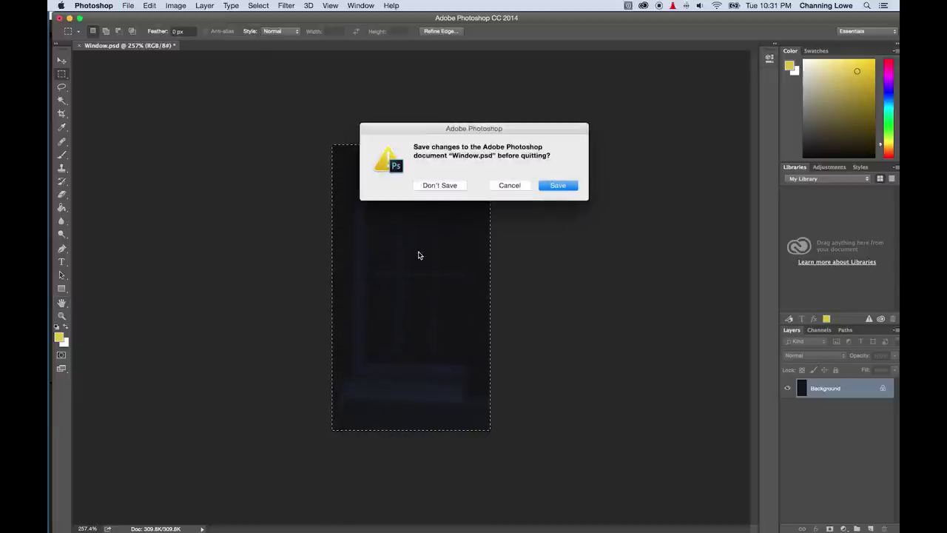
{"action": "left_click", "coordinate": [443, 186]}
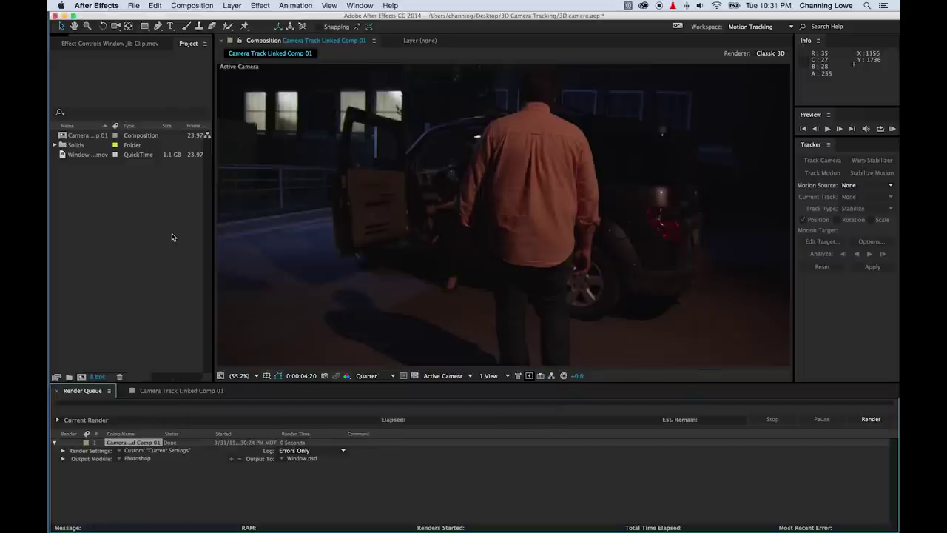
Step: Import Window.jpg from the 3D Camera Tracking folder on the Desktop into the After Effects project
{"action": "double_click", "coordinate": [111, 200]}
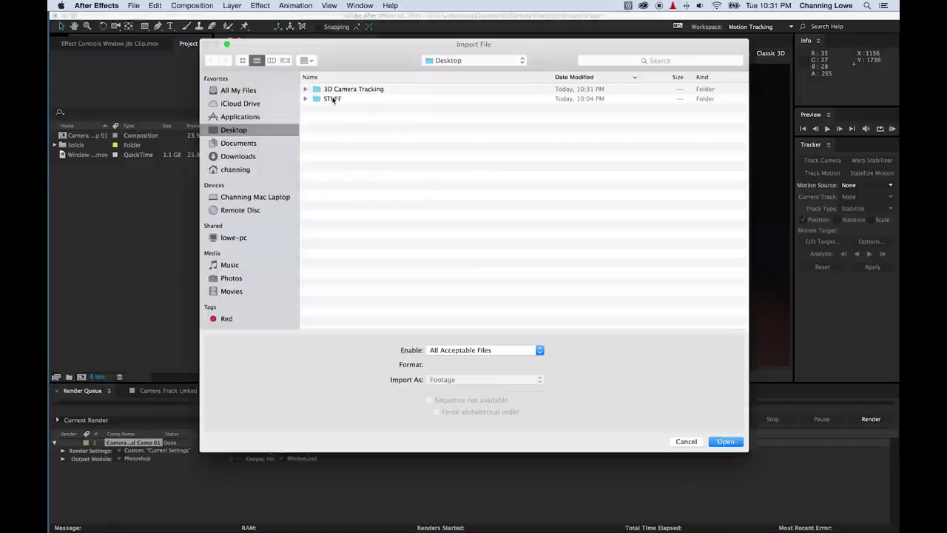
{"action": "double_click", "coordinate": [333, 100]}
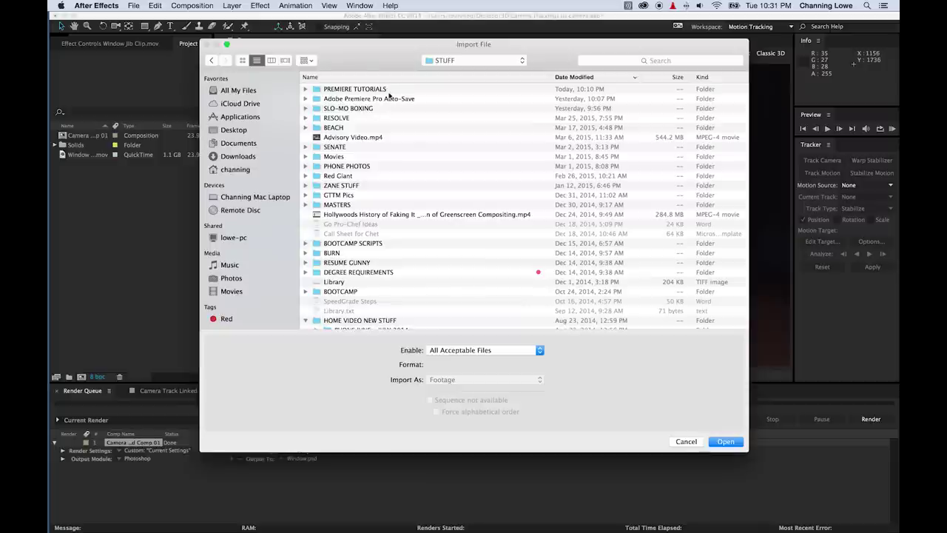
{"action": "left_click", "coordinate": [234, 129]}
{"action": "left_click", "coordinate": [337, 89]}
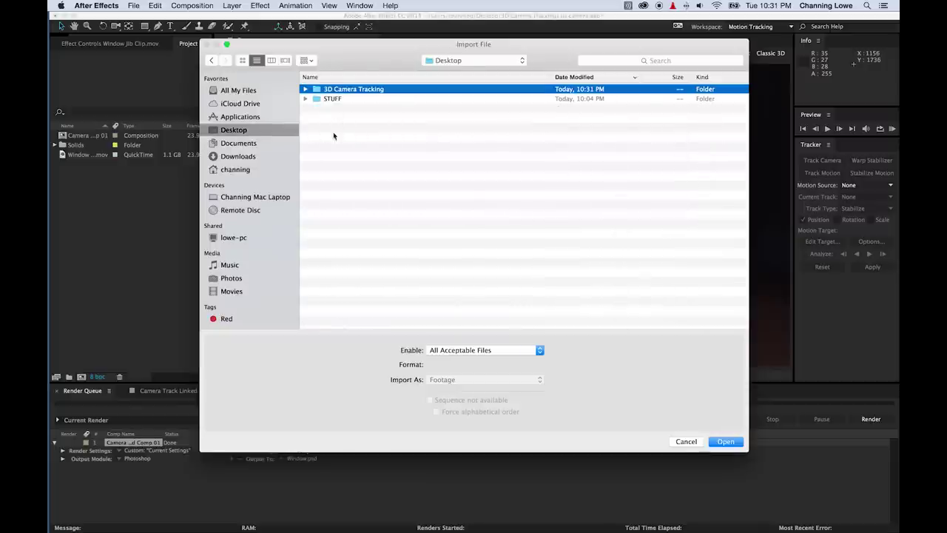
{"action": "key", "text": "Return"}
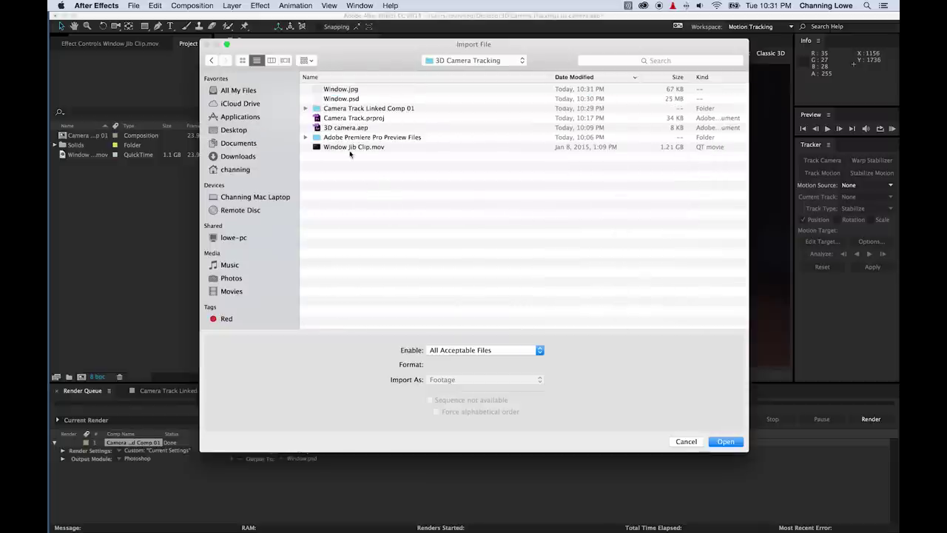
{"action": "double_click", "coordinate": [339, 89]}
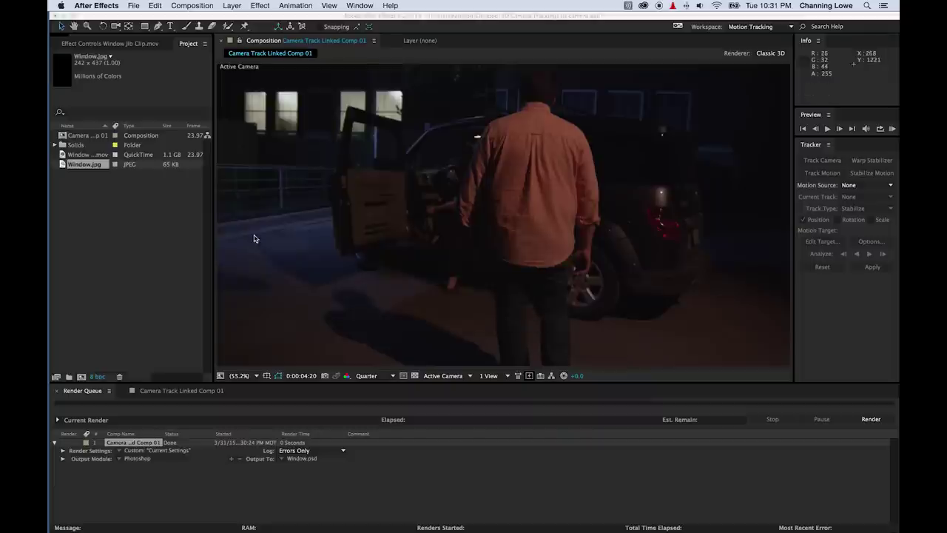
Step: Make Track Solid 1 visible in Camera Track Linked Comp 01 and replace its source with Window.jpg
{"action": "left_click", "coordinate": [168, 391]}
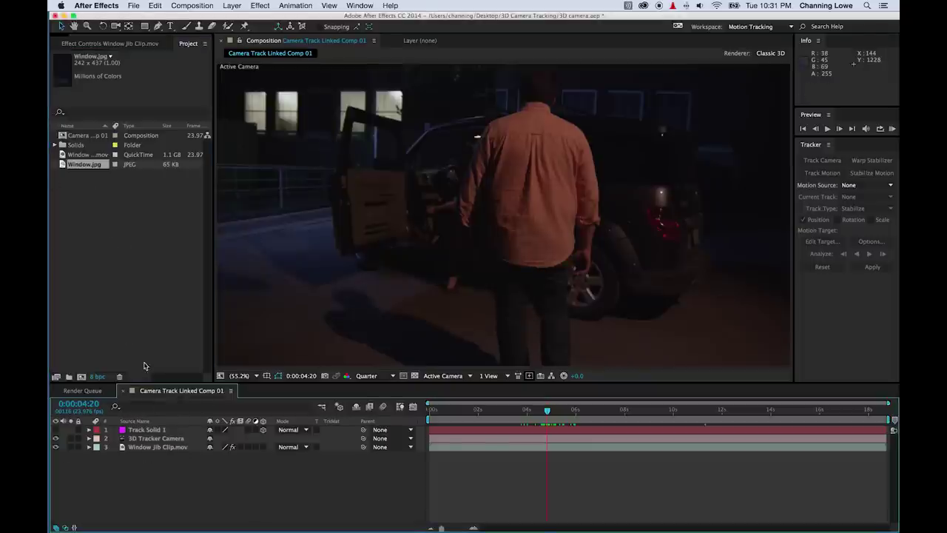
{"action": "left_click", "coordinate": [56, 429]}
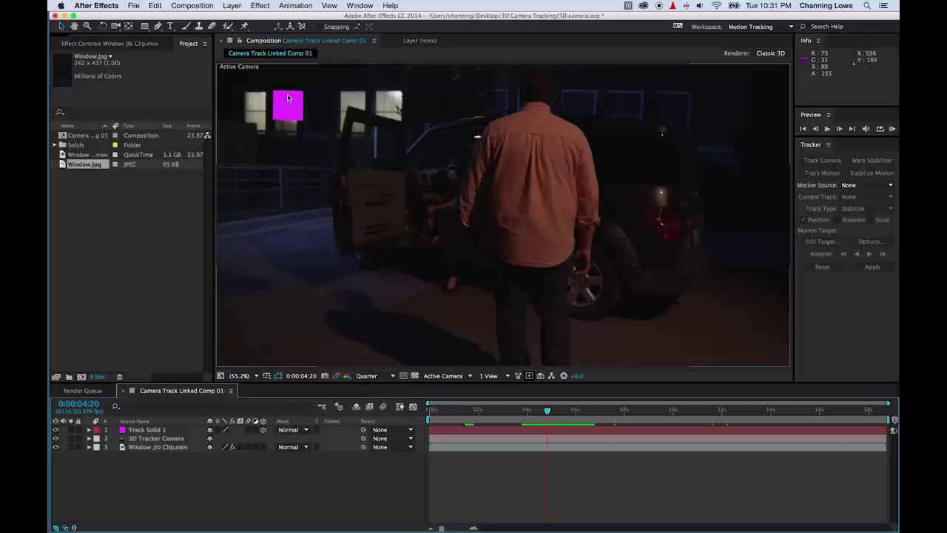
{"action": "left_click", "coordinate": [148, 430]}
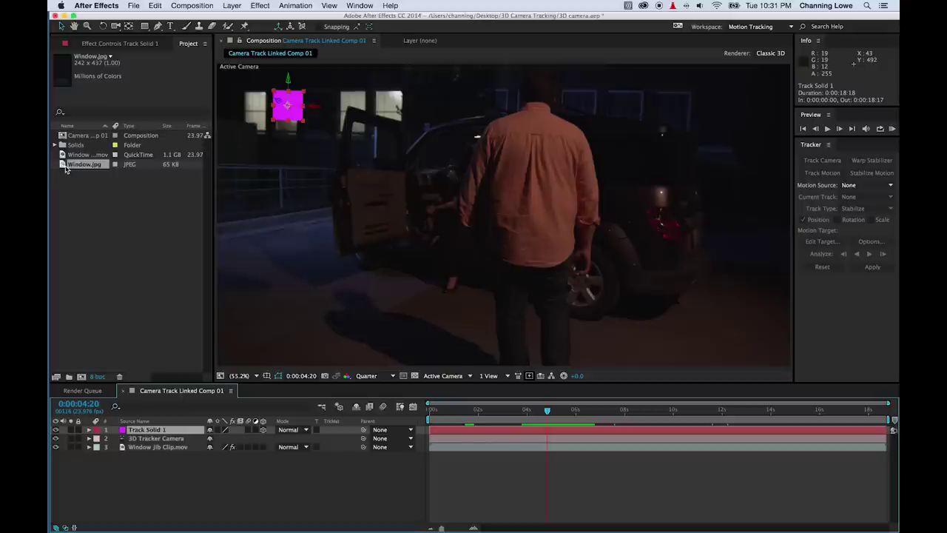
{"action": "left_click_drag", "start_coordinate": [64, 165], "coordinate": [148, 433]}
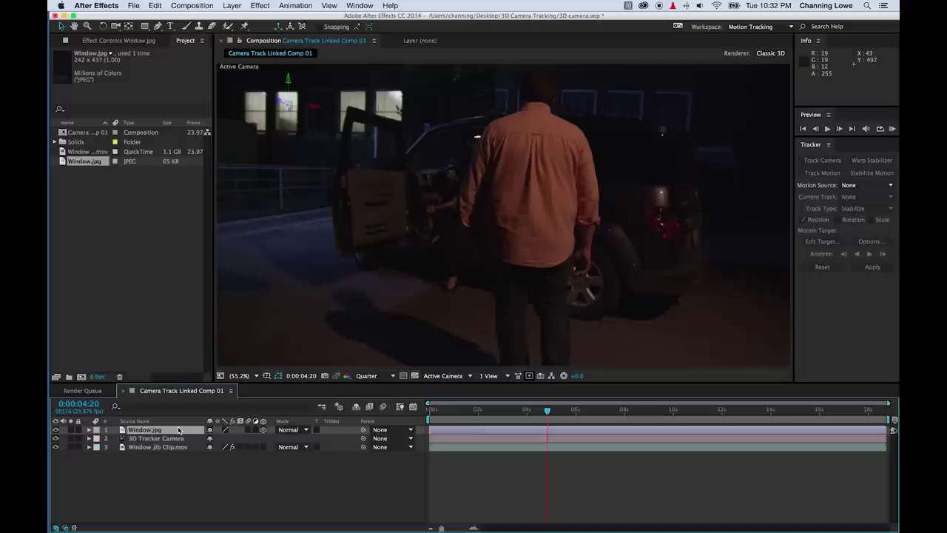
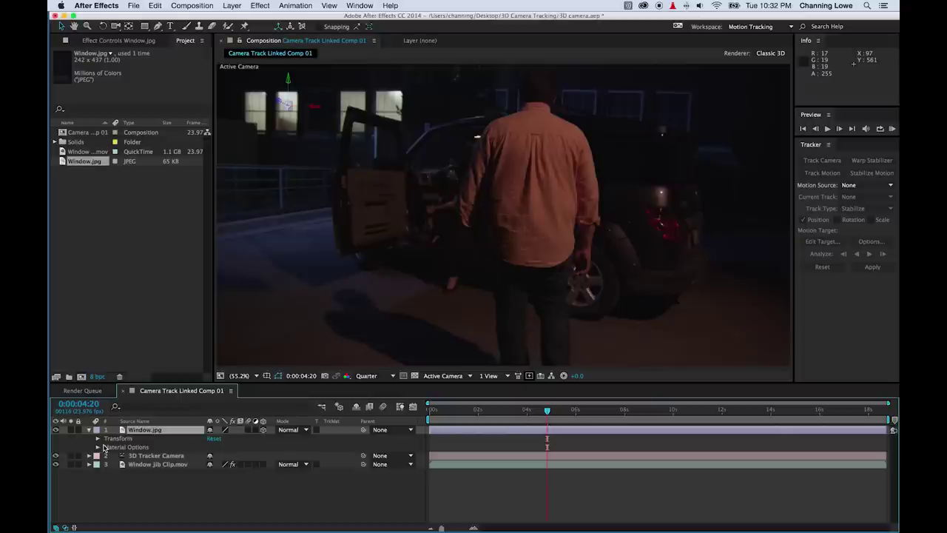
Step: Scale the Window.jpg layer up to 672% and inspect it closely around the lit window
{"action": "left_click_drag", "start_coordinate": [241, 444], "coordinate": [569, 476]}
{"action": "scroll", "coordinate": [310, 102], "scroll_direction": "up", "scroll_amount": 4}
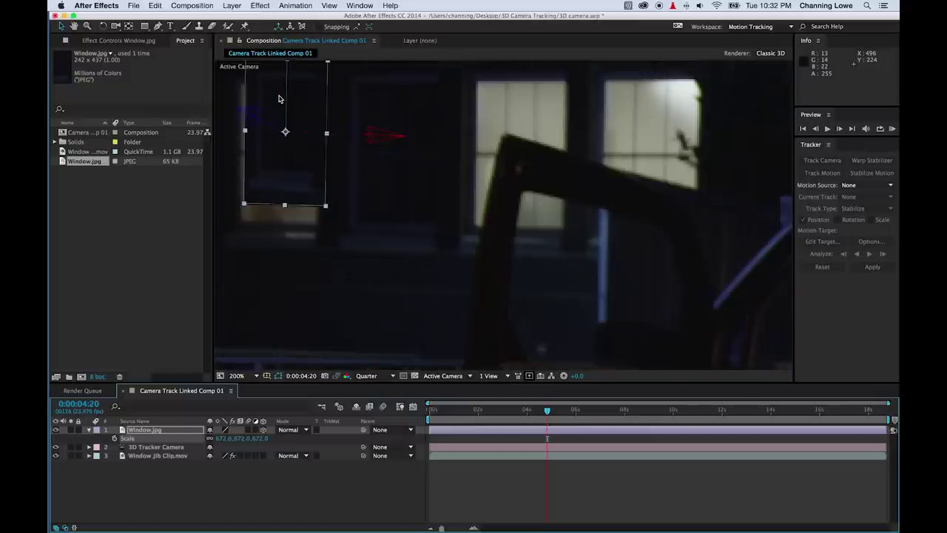
{"action": "key", "text": "h"}
{"action": "left_click_drag", "start_coordinate": [269, 99], "coordinate": [304, 186]}
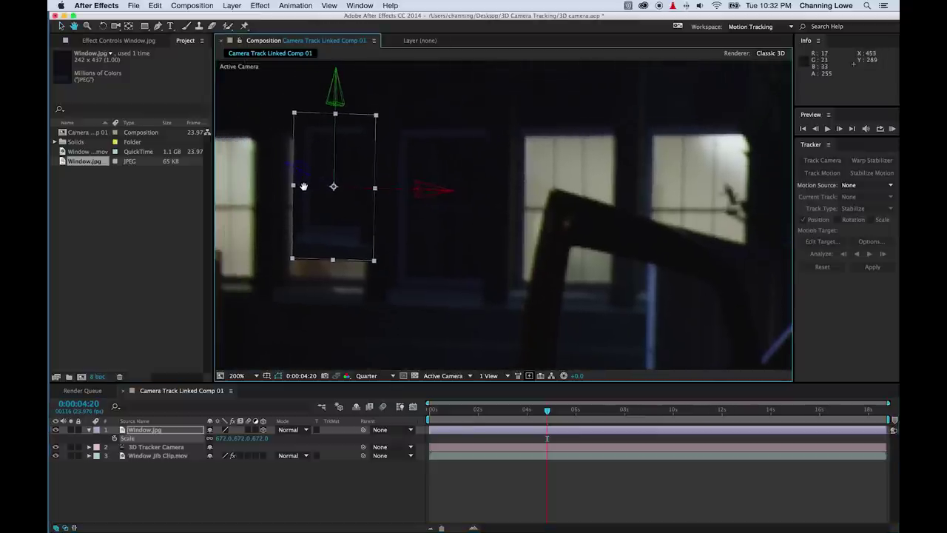
{"action": "scroll", "coordinate": [310, 186], "scroll_direction": "up", "scroll_amount": 2}
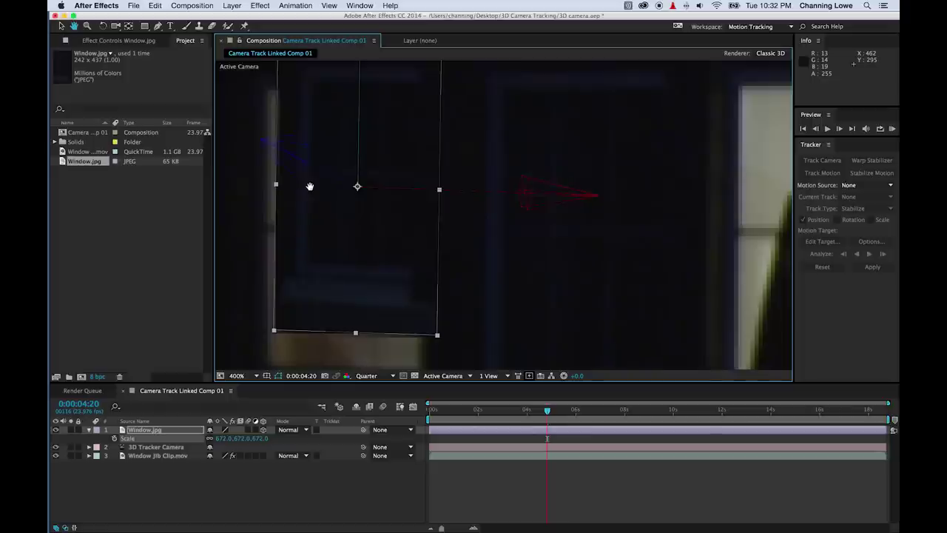
{"action": "scroll", "coordinate": [310, 185], "scroll_direction": "down", "scroll_amount": 1}
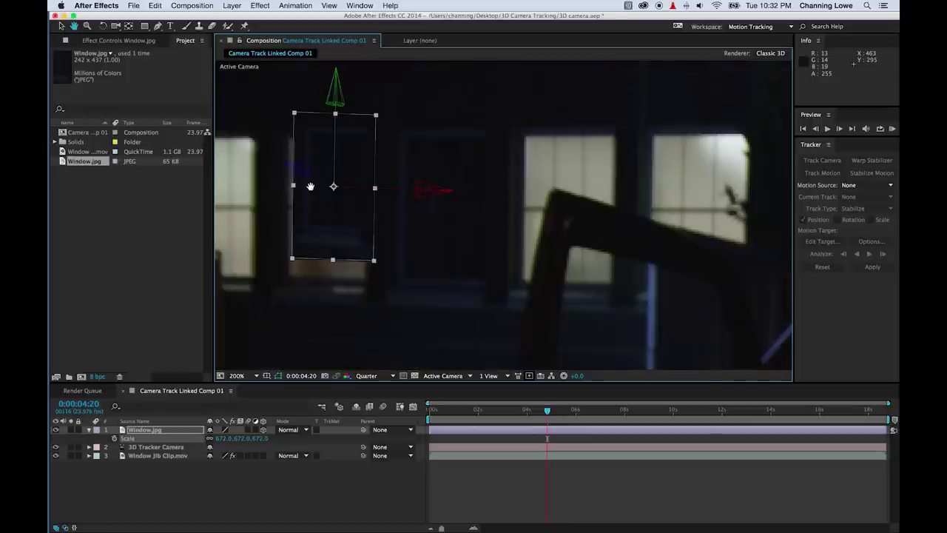
Step: Move the Window.jpg layer down and left onto the lit window beside it and enlarge its scale to 962%
{"action": "key", "text": "v"}
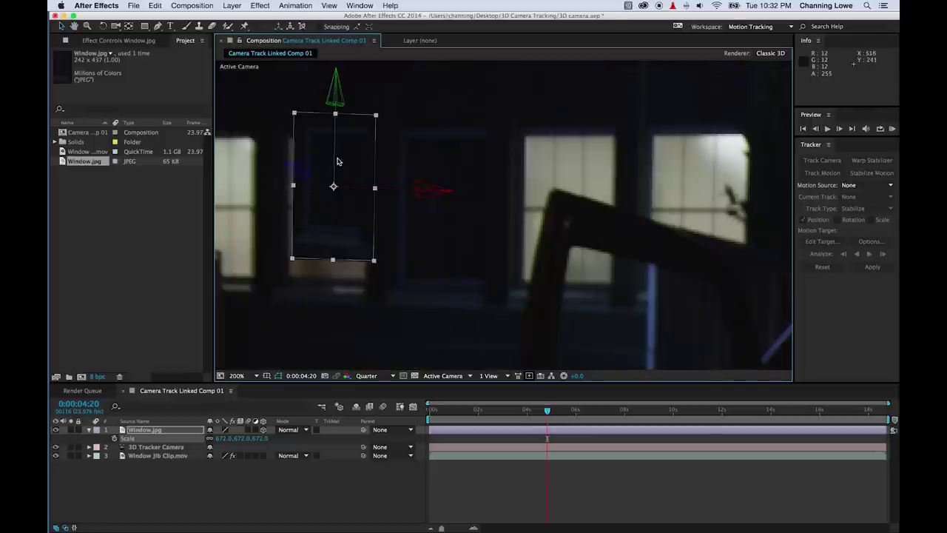
{"action": "left_click", "coordinate": [339, 107]}
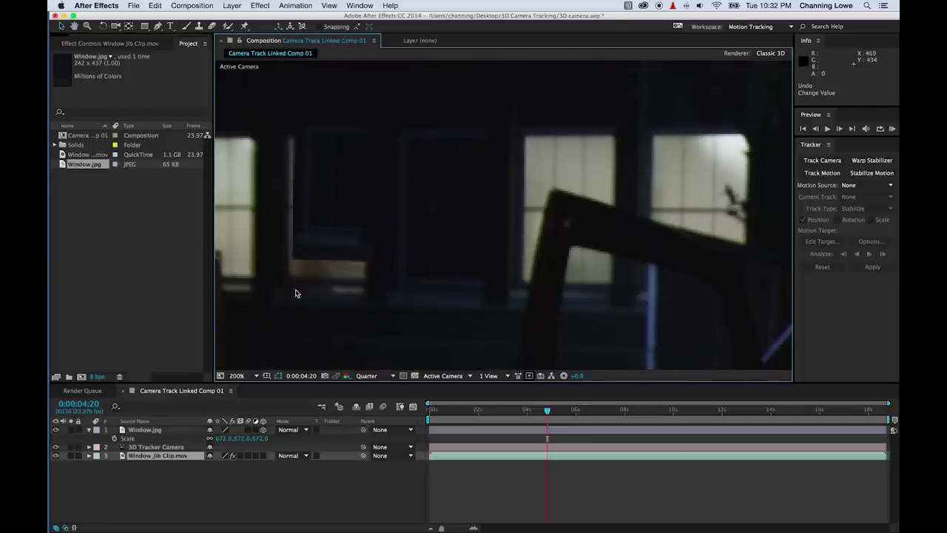
{"action": "left_click", "coordinate": [326, 237]}
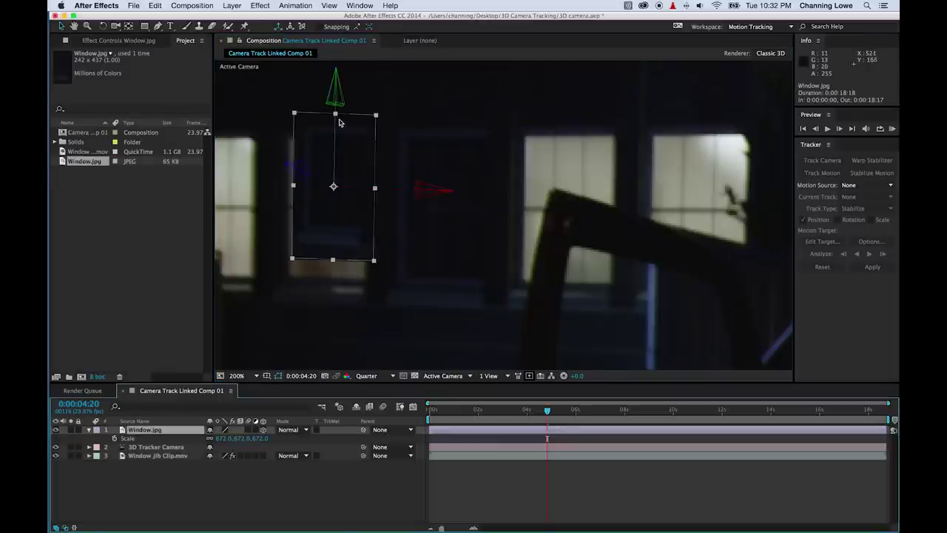
{"action": "mouse_move", "coordinate": [338, 111]}
{"action": "left_mouse_down"}
{"action": "mouse_move", "coordinate": [323, 200]}
{"action": "mouse_move", "coordinate": [332, 127]}
{"action": "left_mouse_up"}
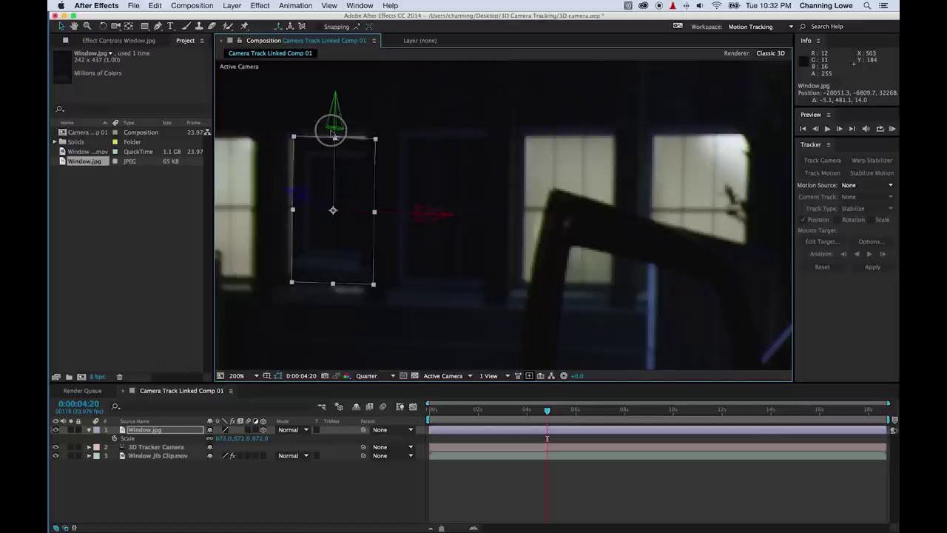
{"action": "left_click_drag", "start_coordinate": [382, 216], "coordinate": [379, 219]}
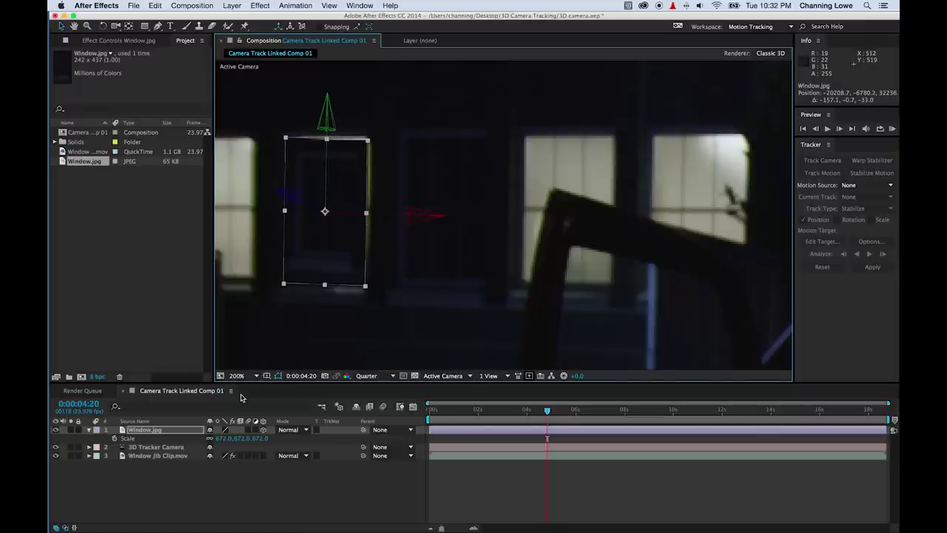
{"action": "left_click_drag", "start_coordinate": [225, 443], "coordinate": [386, 450]}
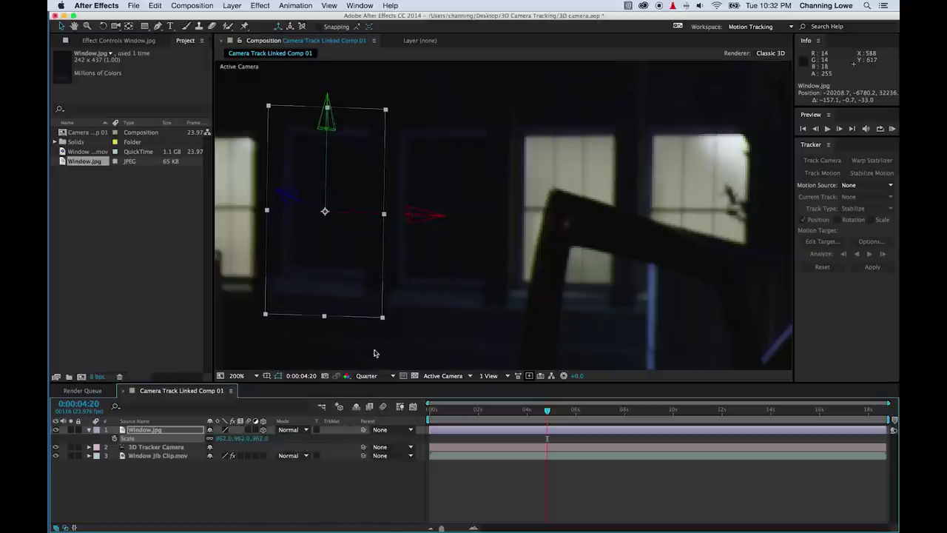
{"action": "left_click_drag", "start_coordinate": [330, 139], "coordinate": [328, 175]}
Step: Try rotating the Window.jpg layer freehand in the composition view
{"action": "key", "text": "w"}
{"action": "left_click_drag", "start_coordinate": [303, 143], "coordinate": [301, 148]}
{"action": "key", "text": "super+z"}
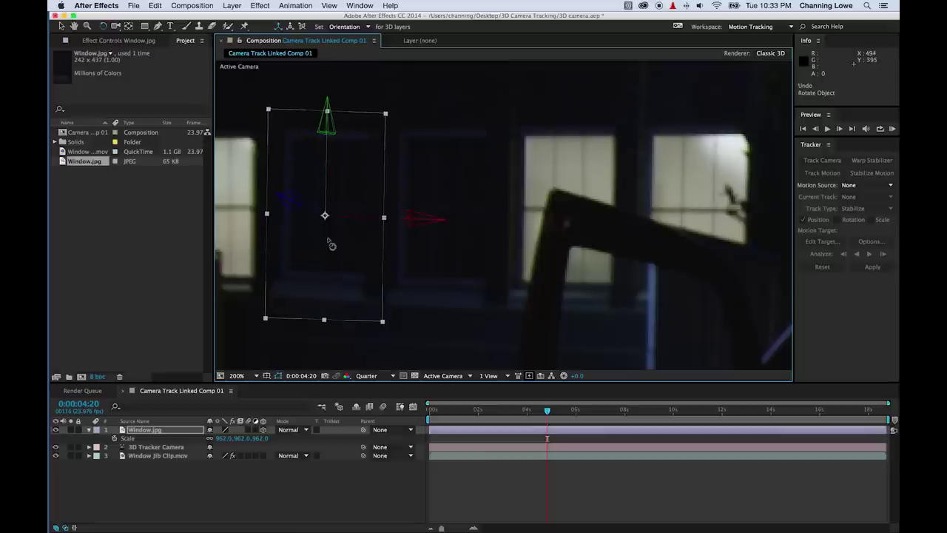
Step: Straighten the Window.jpg layer by making its Y rotation slightly more negative and setting its Z rotation to 1°
{"action": "left_click", "coordinate": [89, 429]}
{"action": "left_click", "coordinate": [90, 429]}
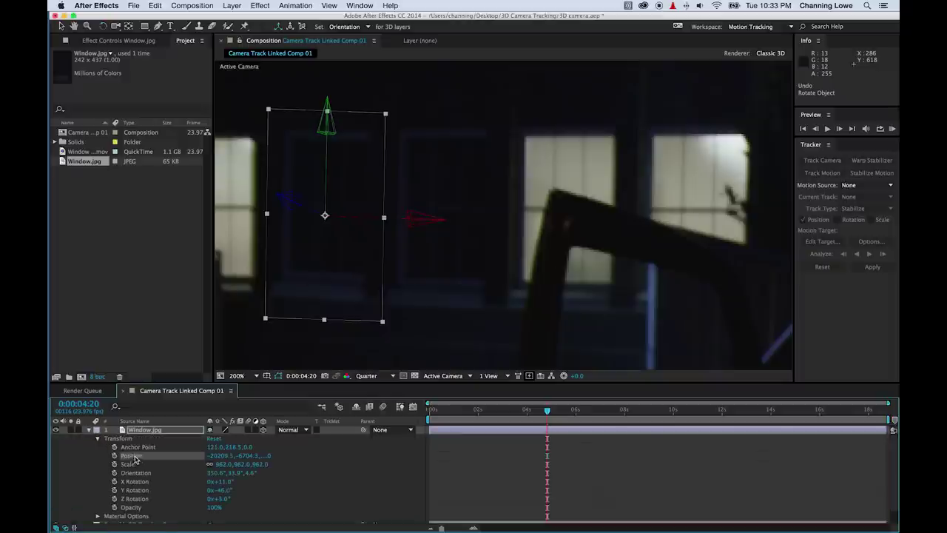
{"action": "scroll", "coordinate": [148, 491], "scroll_direction": "down", "scroll_amount": 2}
{"action": "left_click", "coordinate": [99, 179]}
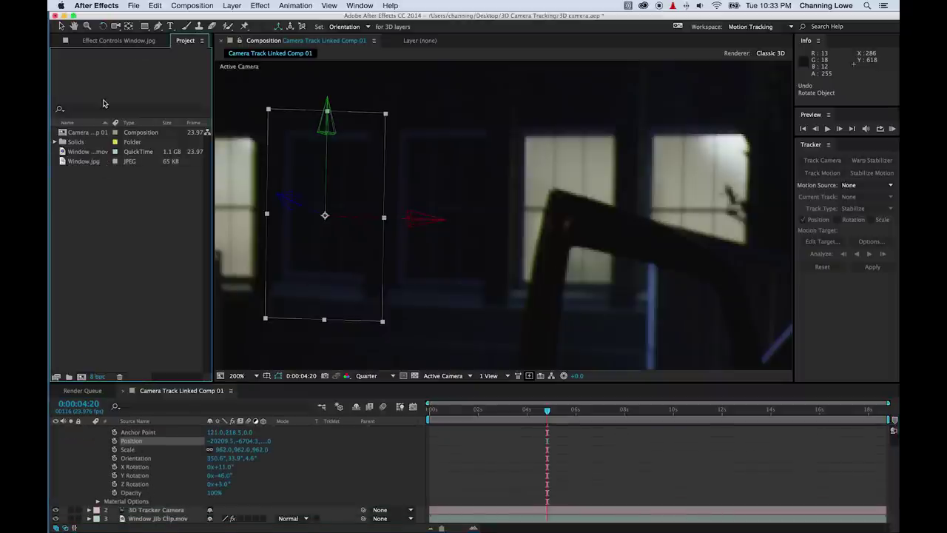
{"action": "left_click", "coordinate": [116, 42]}
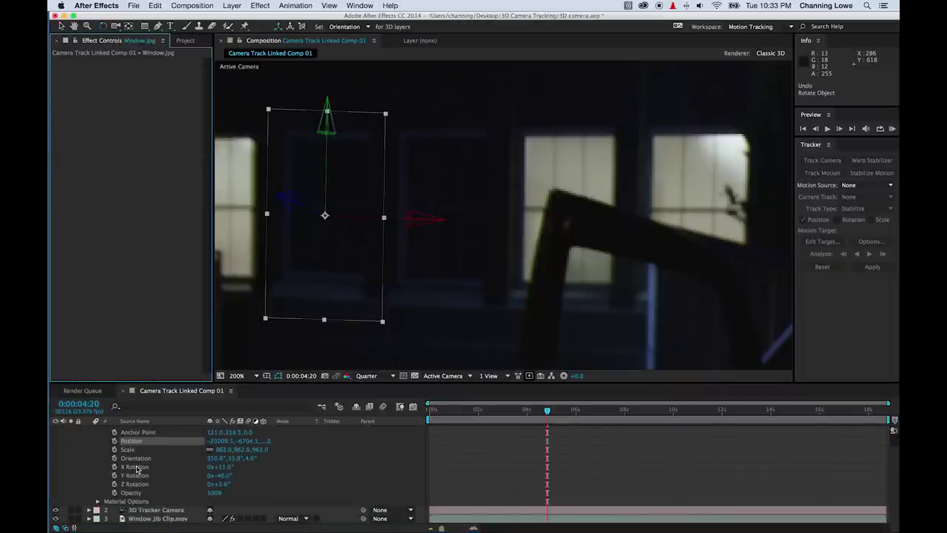
{"action": "scroll", "coordinate": [114, 488], "scroll_direction": "up", "scroll_amount": 2}
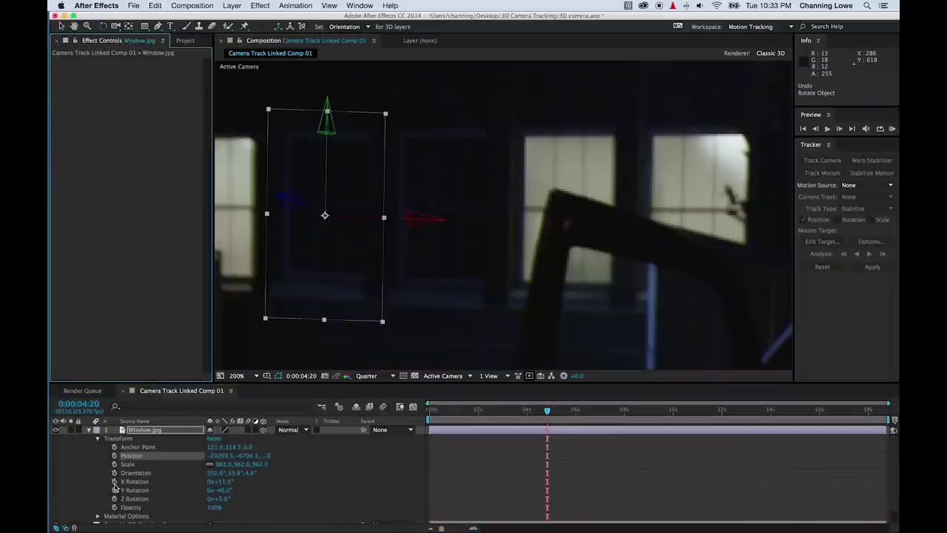
{"action": "left_click", "coordinate": [97, 439]}
{"action": "left_click", "coordinate": [97, 438]}
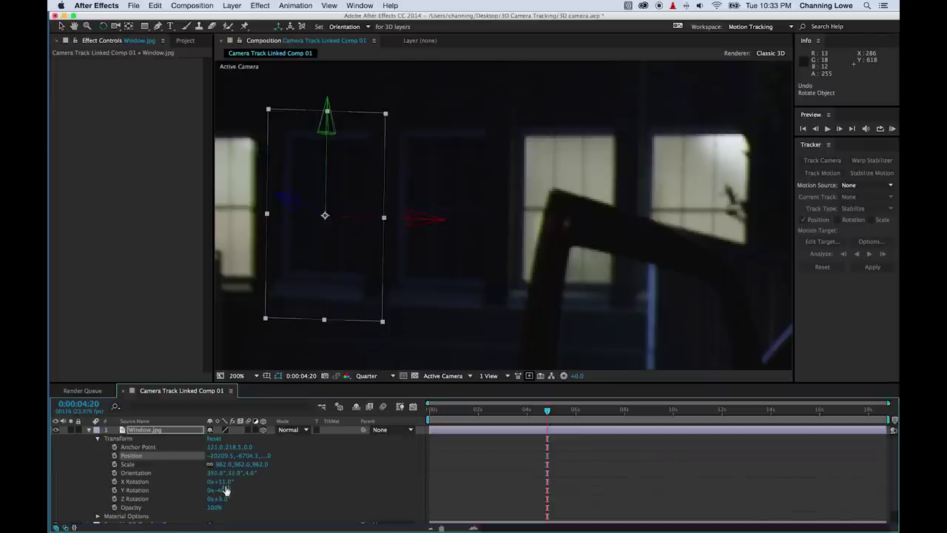
{"action": "mouse_move", "coordinate": [223, 488]}
{"action": "left_mouse_down"}
{"action": "mouse_move", "coordinate": [214, 490]}
{"action": "mouse_move", "coordinate": [227, 494]}
{"action": "mouse_move", "coordinate": [221, 490]}
{"action": "mouse_move", "coordinate": [223, 501]}
{"action": "left_mouse_up"}
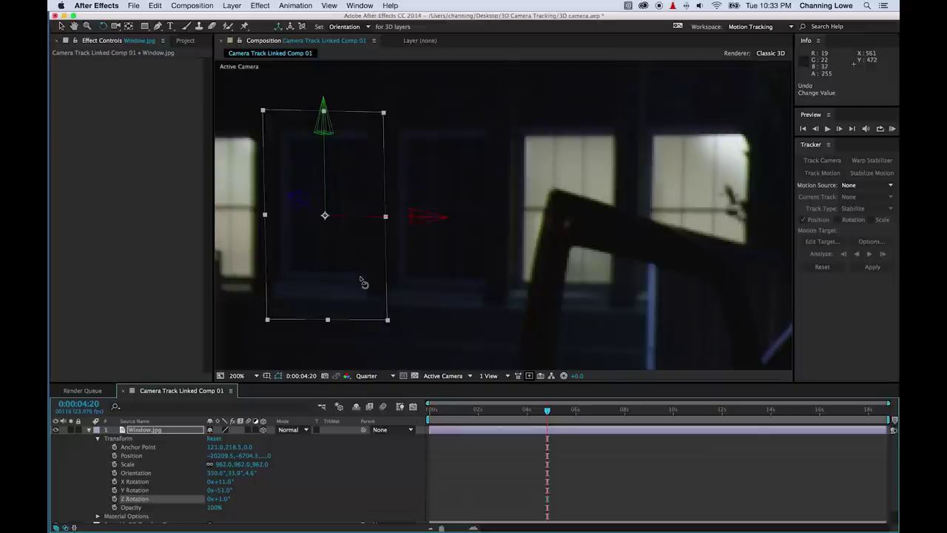
Step: Nudge the Window.jpg layer slightly down along its vertical axis and collapse its transform properties
{"action": "left_click_drag", "start_coordinate": [326, 136], "coordinate": [328, 138]}
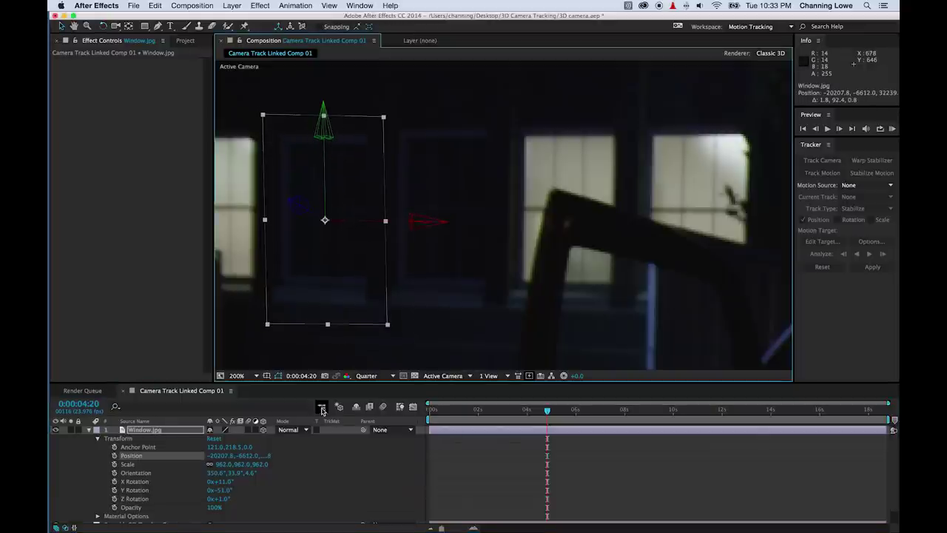
{"action": "key", "text": "shift+slash"}
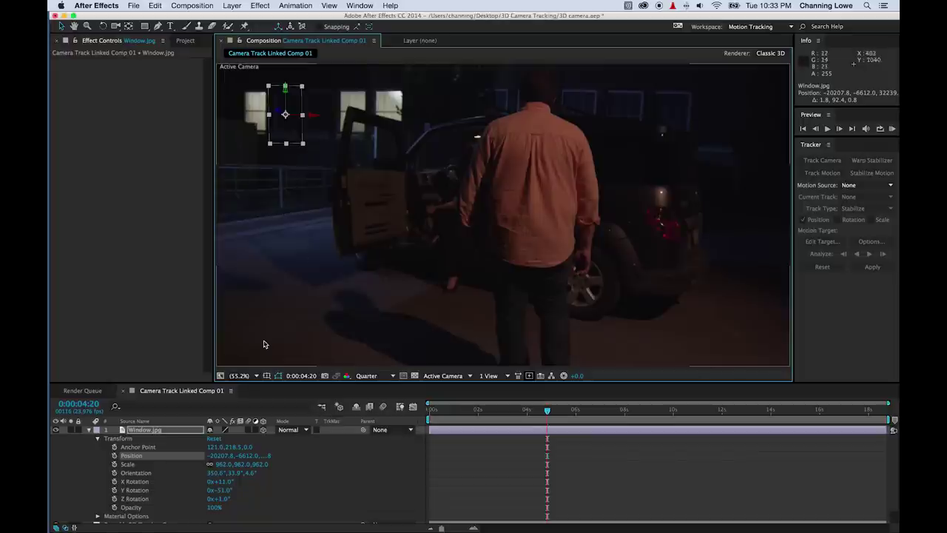
{"action": "left_click", "coordinate": [89, 430]}
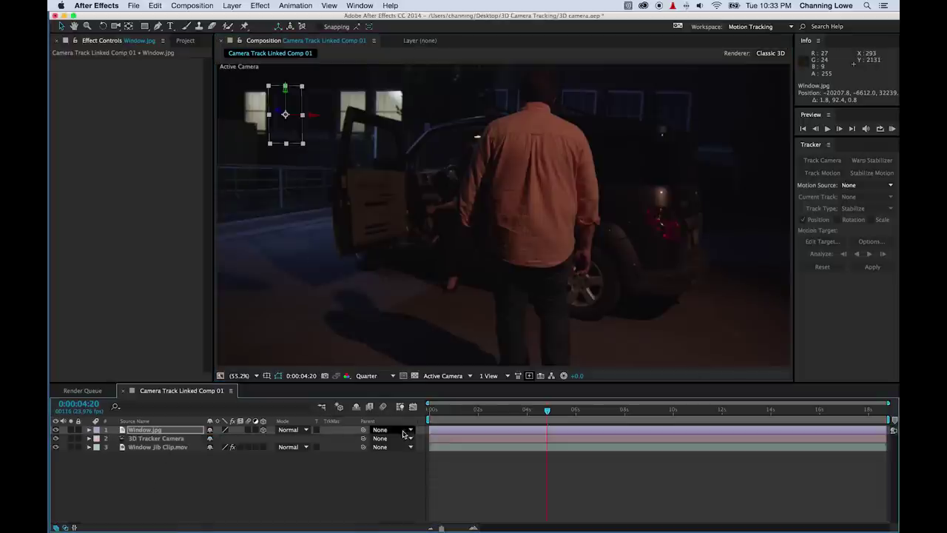
Step: Preview the tracked window patch from 0:00:04:23, move the playhead to 0:00:07:21 and undo the accidental layer time shift
{"action": "left_click", "coordinate": [550, 410]}
{"action": "left_click", "coordinate": [266, 474]}
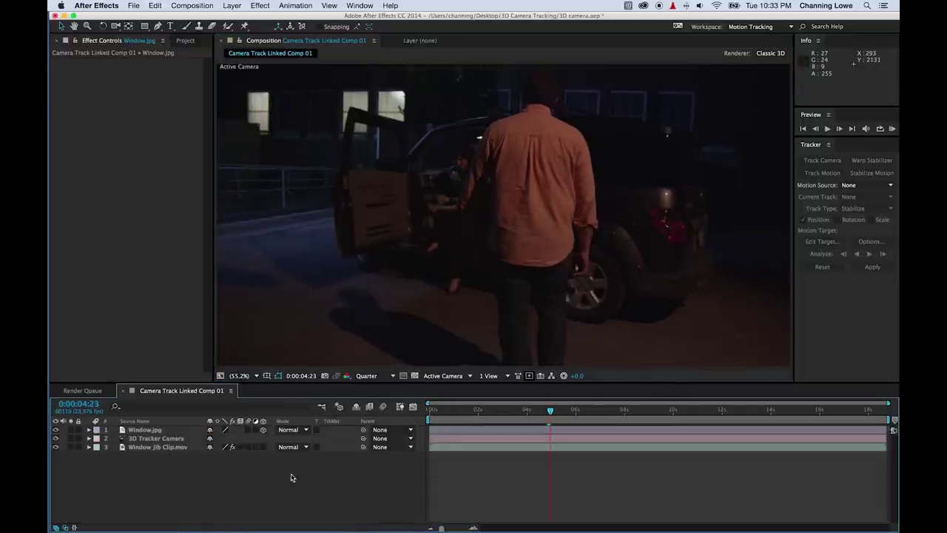
{"action": "key", "text": "space"}
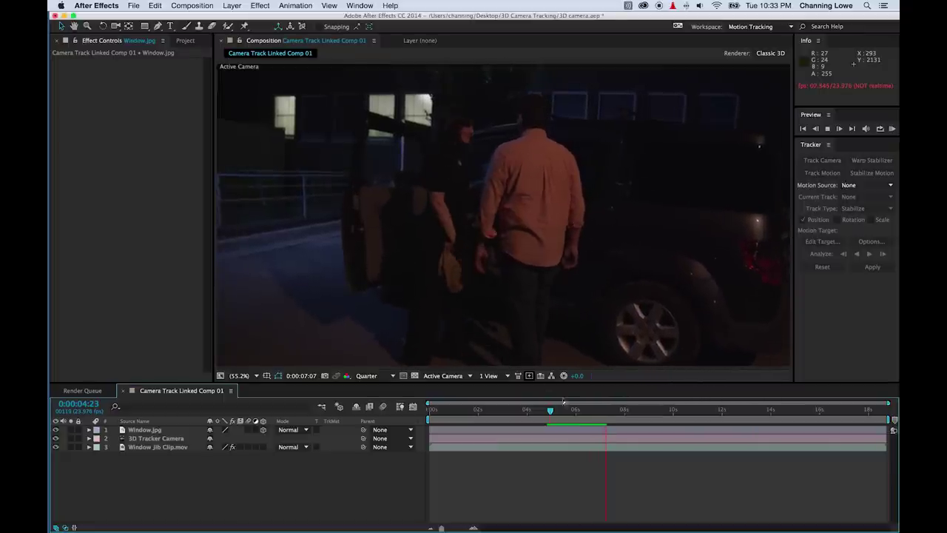
{"action": "left_click", "coordinate": [732, 431]}
{"action": "left_click_drag", "start_coordinate": [734, 441], "coordinate": [622, 413]}
{"action": "key", "text": "super+z"}
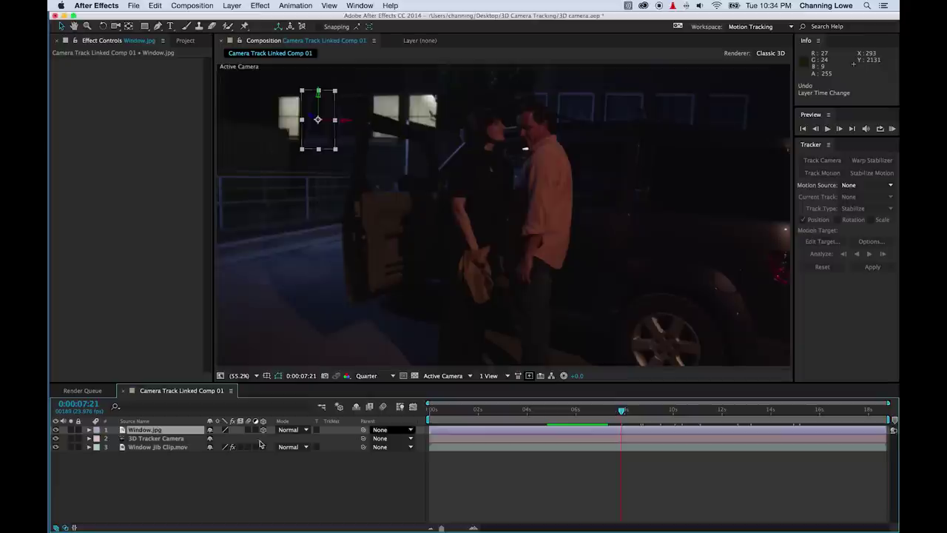
Step: Duplicate the Window.jpg layer and move the copy left along its X axis onto the adjacent lit window
{"action": "left_click", "coordinate": [189, 470]}
{"action": "left_click", "coordinate": [141, 433]}
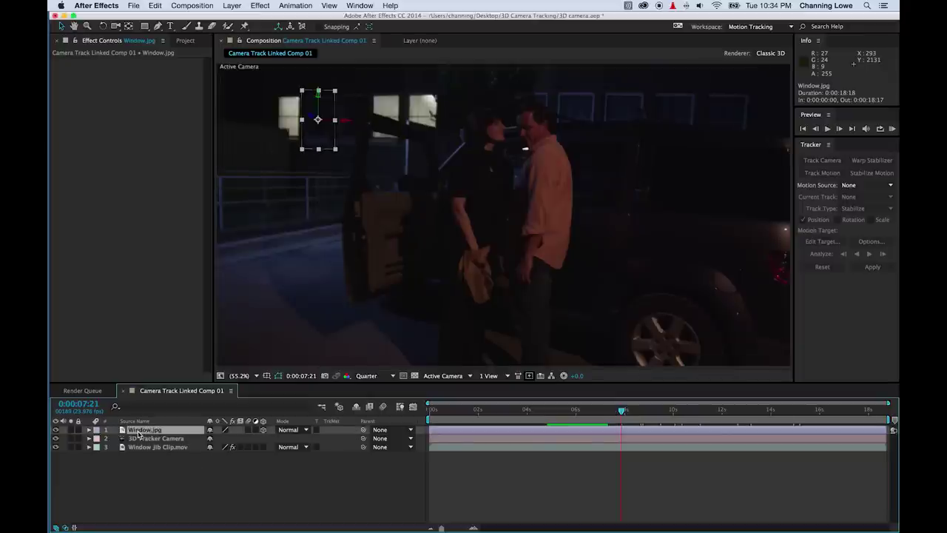
{"action": "key", "text": "super+d"}
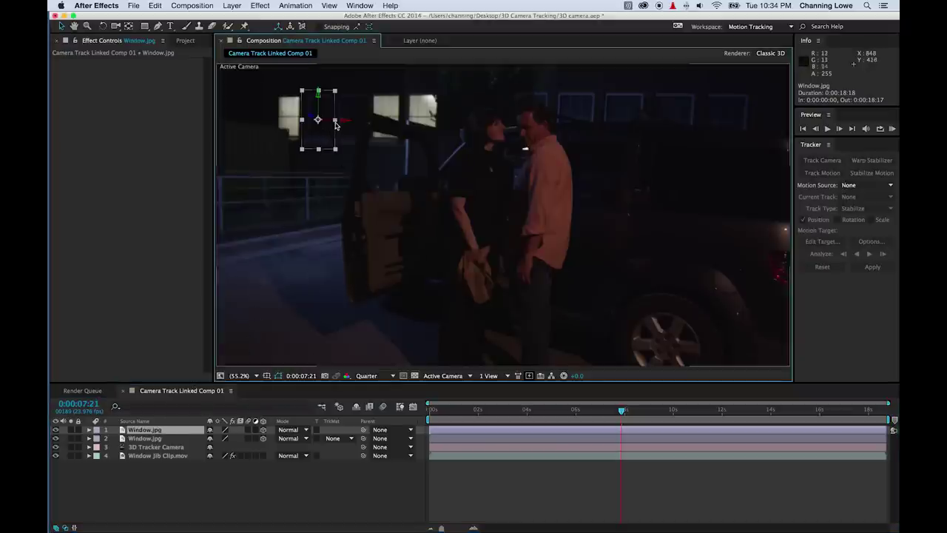
{"action": "left_click_drag", "start_coordinate": [334, 120], "coordinate": [303, 122]}
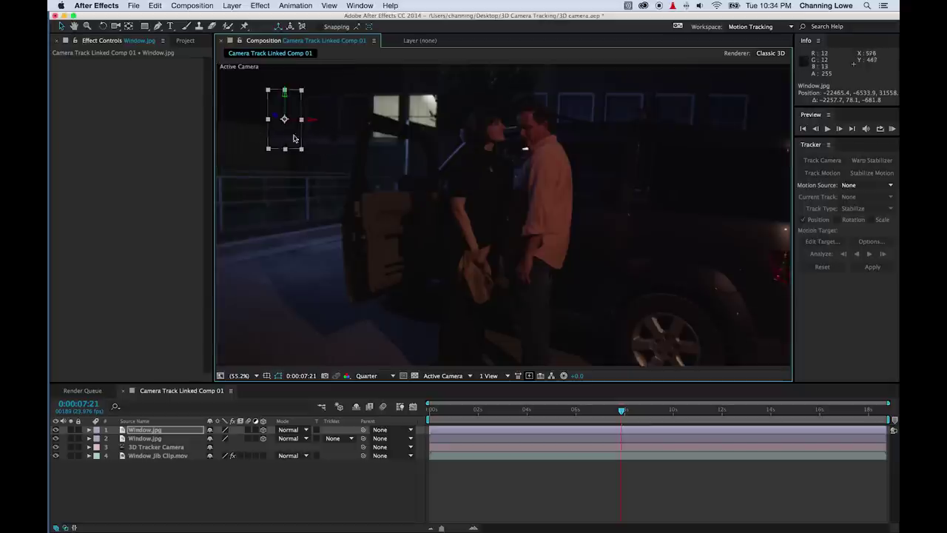
Step: Duplicate the leftmost Window.jpg patch and move the copy right along its X axis onto the lit window above the car door
{"action": "left_click", "coordinate": [176, 462]}
{"action": "left_click", "coordinate": [150, 430]}
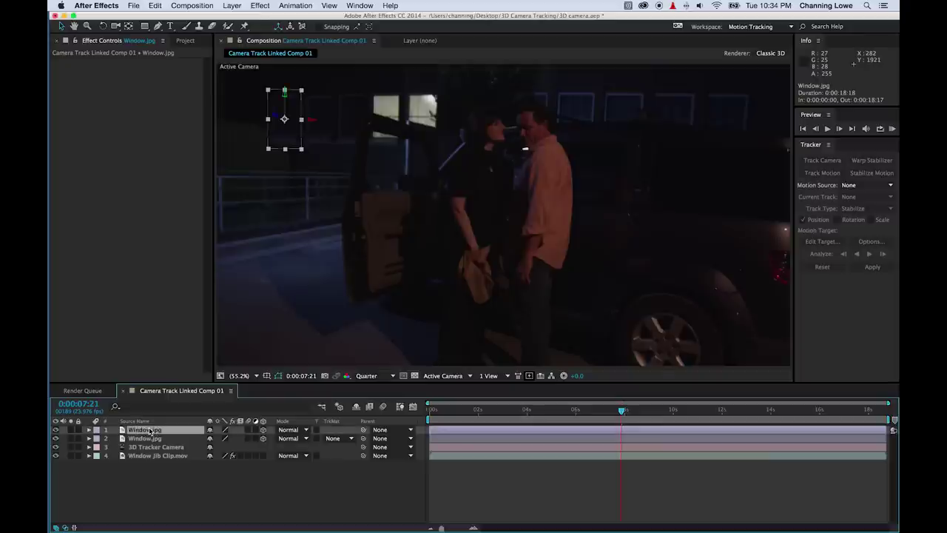
{"action": "key", "text": "super+d"}
{"action": "left_click_drag", "start_coordinate": [303, 121], "coordinate": [400, 130]}
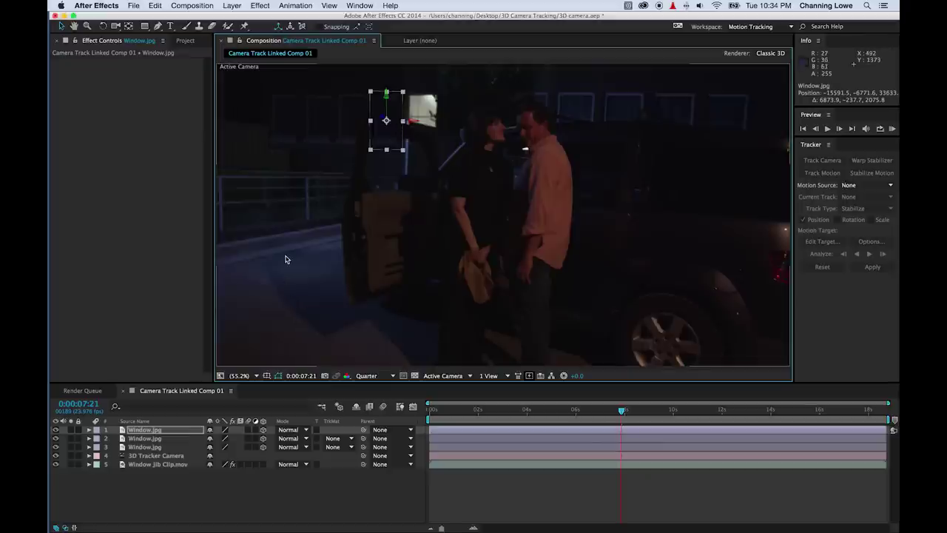
Step: Reduce the scale of the leftmost Window.jpg patch to 933%
{"action": "left_click", "coordinate": [285, 126]}
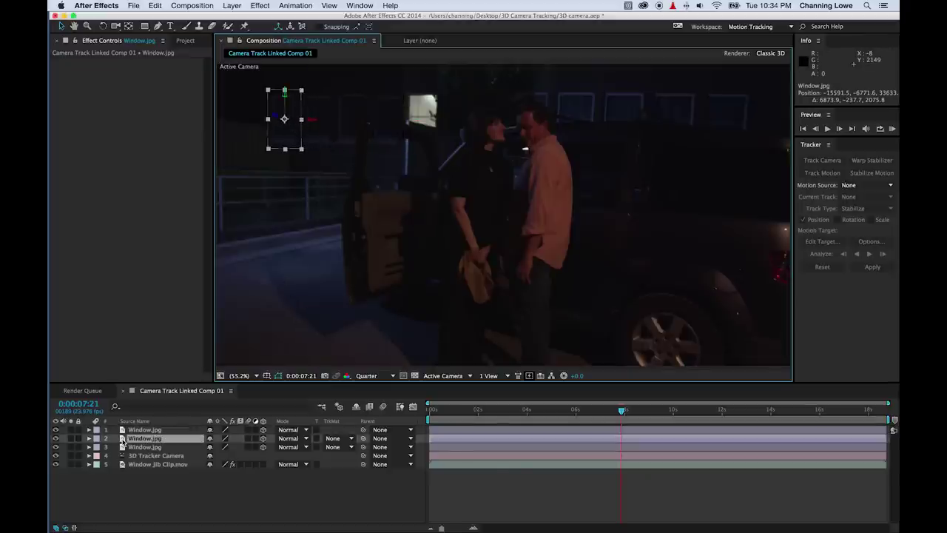
{"action": "key", "text": "s"}
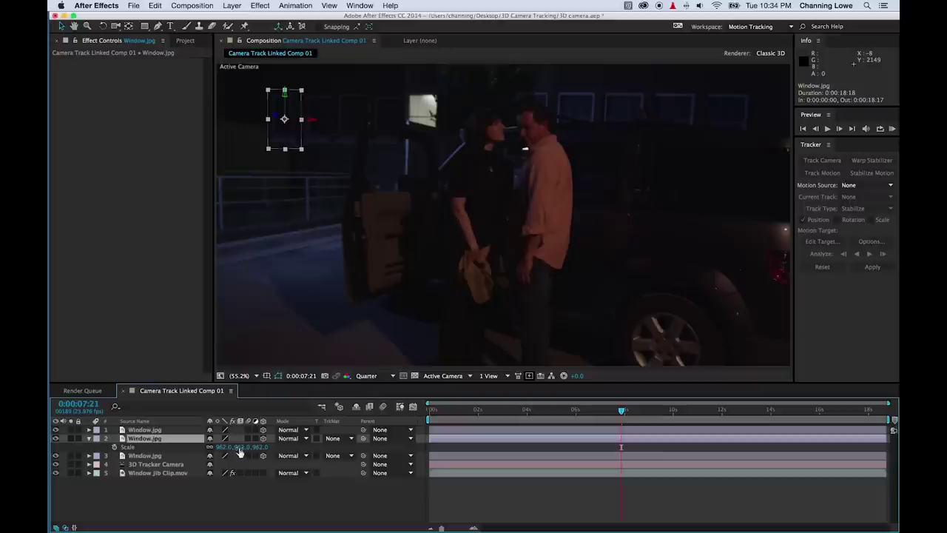
{"action": "left_click_drag", "start_coordinate": [238, 453], "coordinate": [222, 448]}
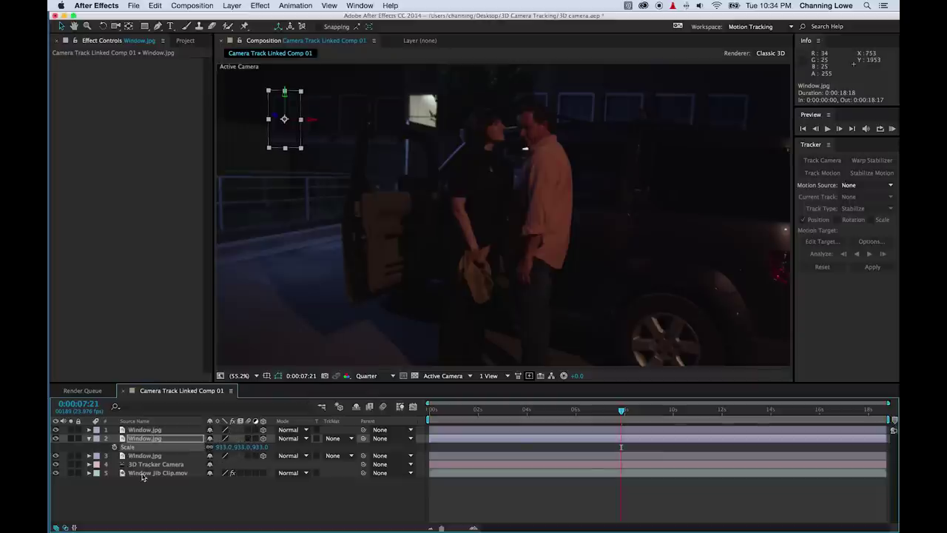
{"action": "left_click", "coordinate": [129, 491]}
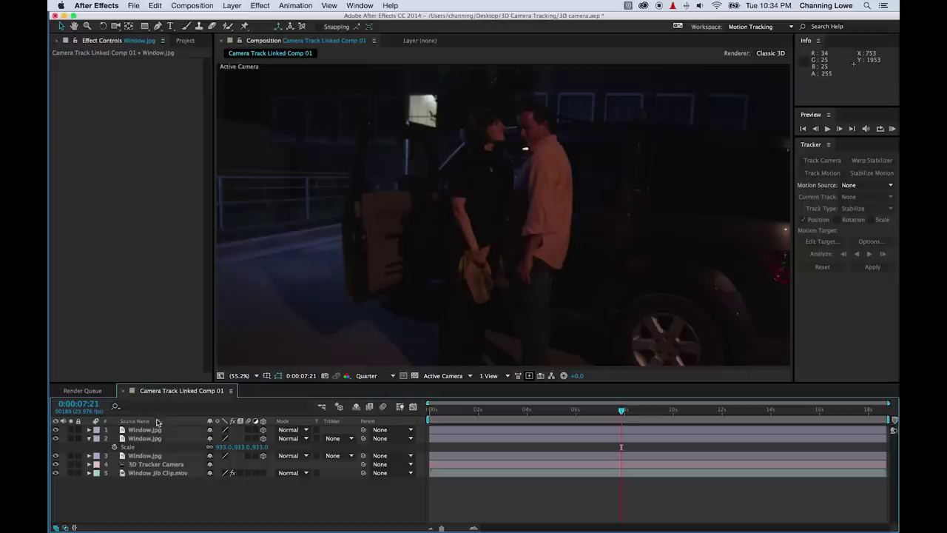
Step: Duplicate the Window.jpg patch above the car door and move the copy right along its X axis onto the last lit window
{"action": "left_click", "coordinate": [151, 430]}
{"action": "key", "text": "super+d"}
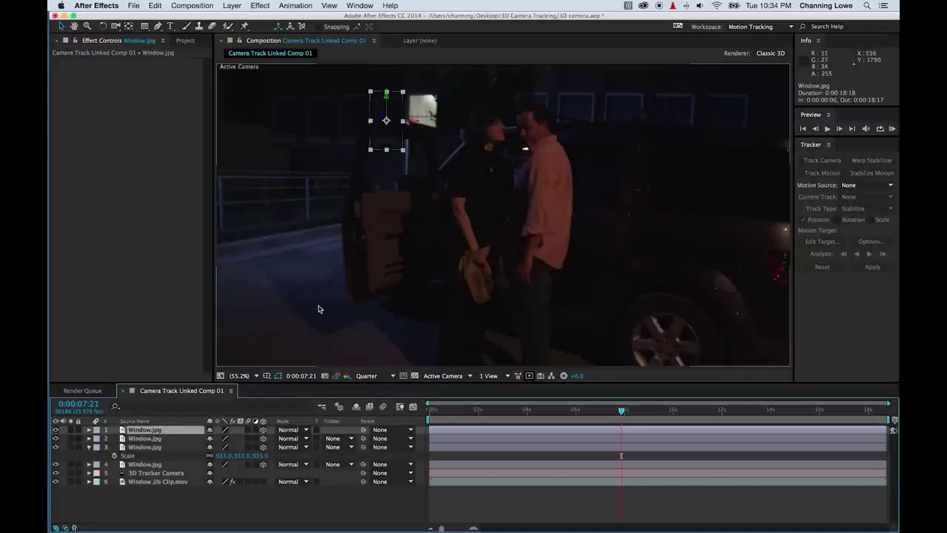
{"action": "left_click_drag", "start_coordinate": [406, 123], "coordinate": [442, 126]}
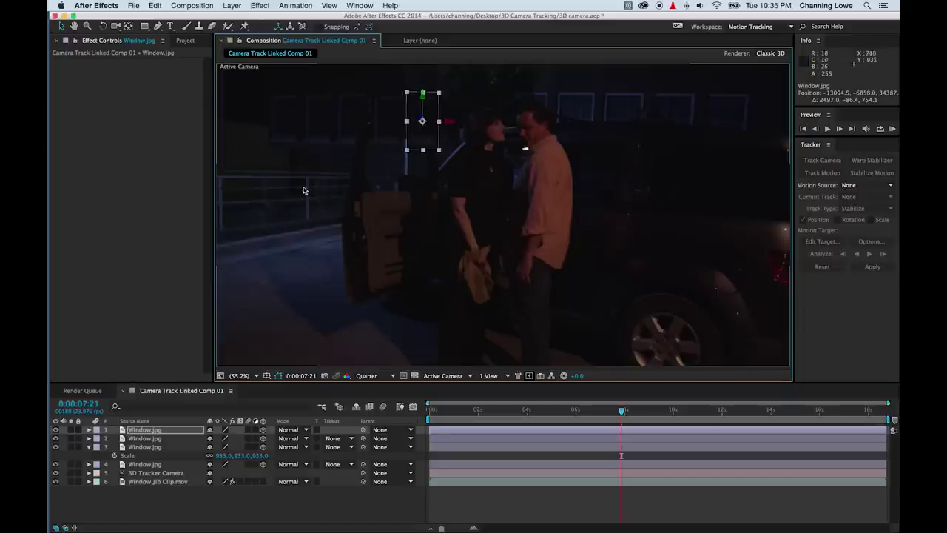
{"action": "left_click", "coordinate": [157, 492]}
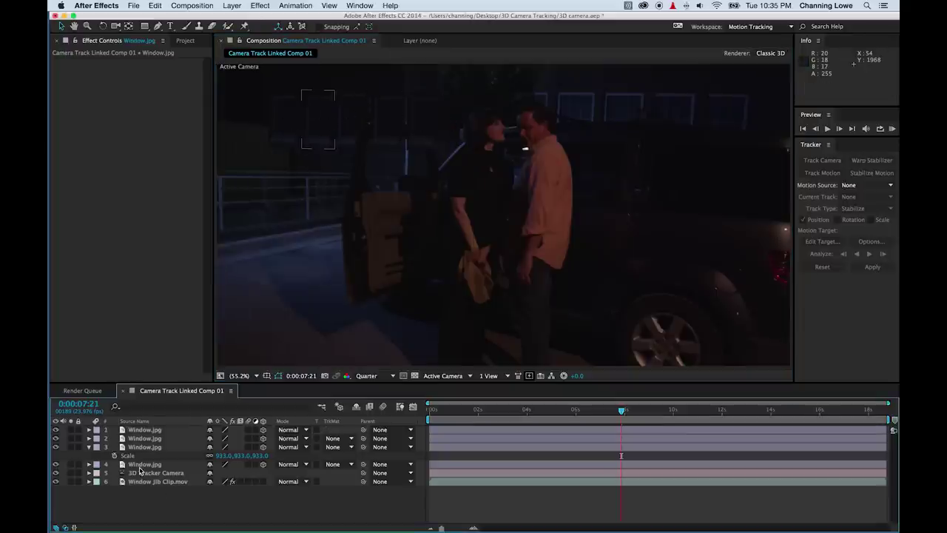
Step: Collapse the leftmost window patch's scale property and rename its layer Window 01
{"action": "left_click", "coordinate": [88, 448]}
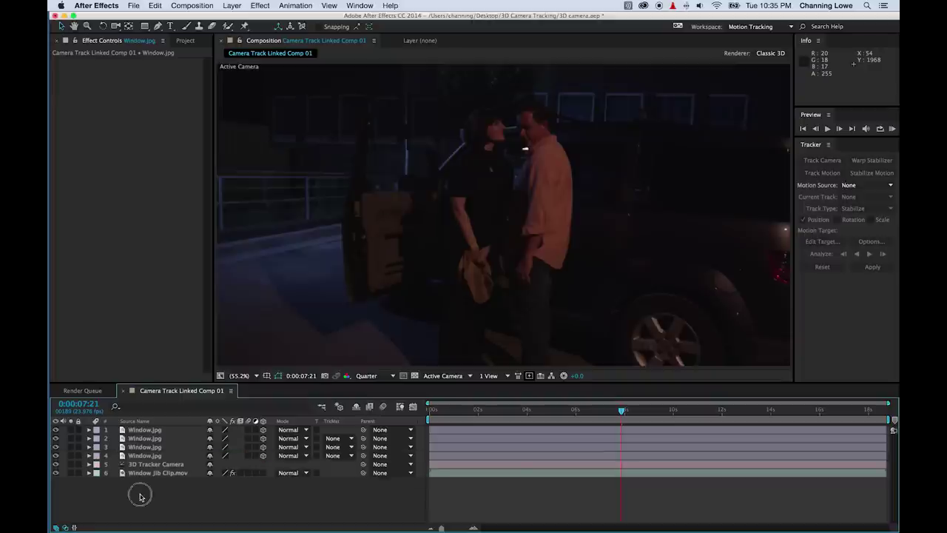
{"action": "left_click", "coordinate": [148, 456]}
{"action": "left_click", "coordinate": [150, 447]}
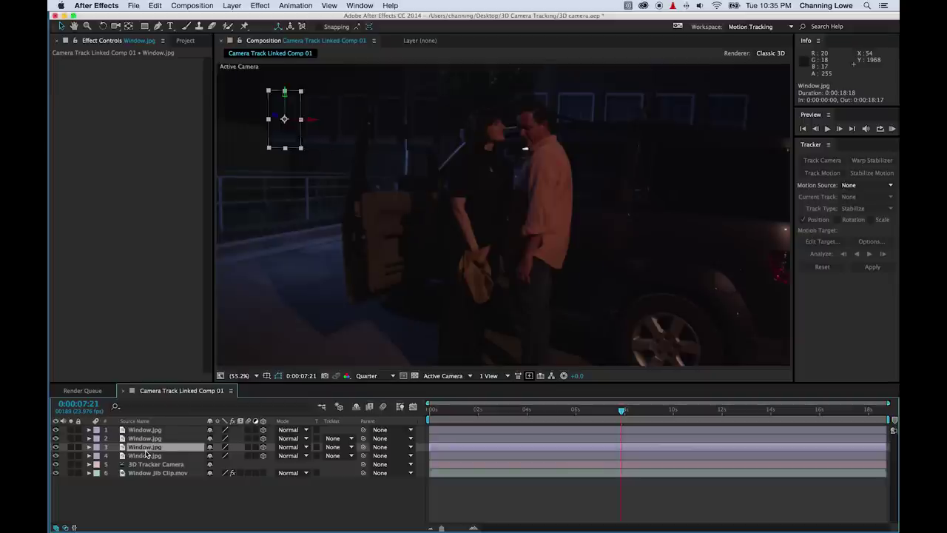
{"action": "key", "text": "Return"}
{"action": "type", "text": "W"}
{"action": "key", "text": "Return"}
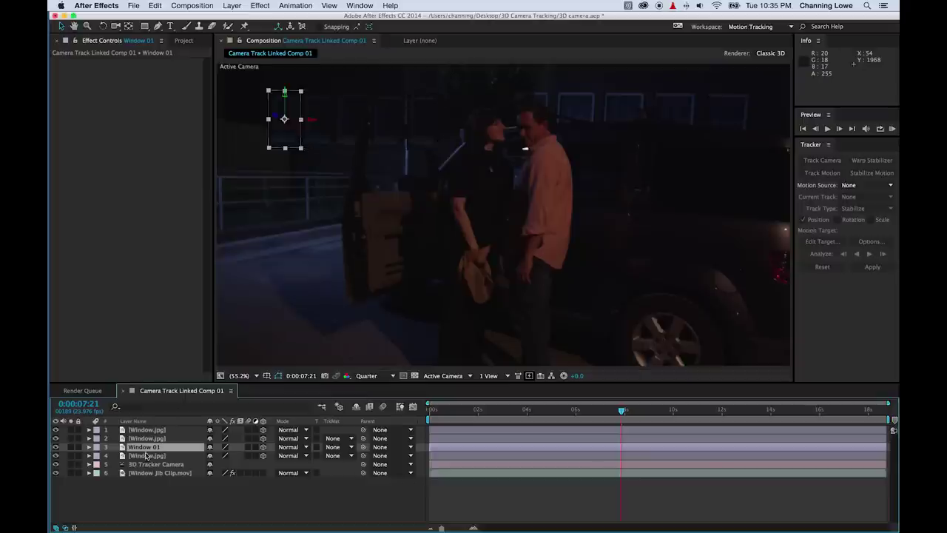
{"action": "left_click", "coordinate": [153, 490]}
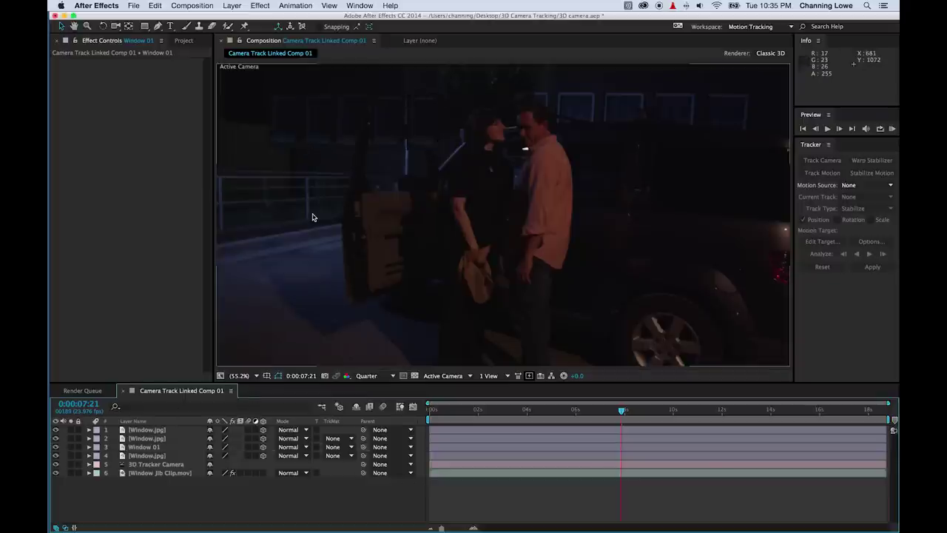
Step: Select the Window.jpg patch above the car door and enlarge it slightly from its upper corner
{"action": "key", "text": "slash"}
{"action": "key", "text": "shift+slash"}
{"action": "left_click", "coordinate": [385, 118]}
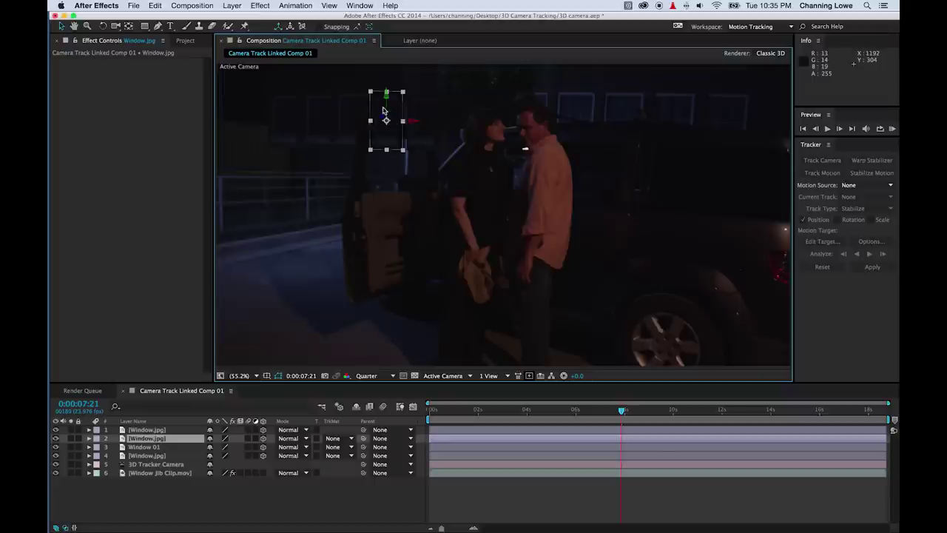
{"action": "left_click_drag", "start_coordinate": [404, 94], "coordinate": [406, 89]}
{"action": "left_click", "coordinate": [219, 508]}
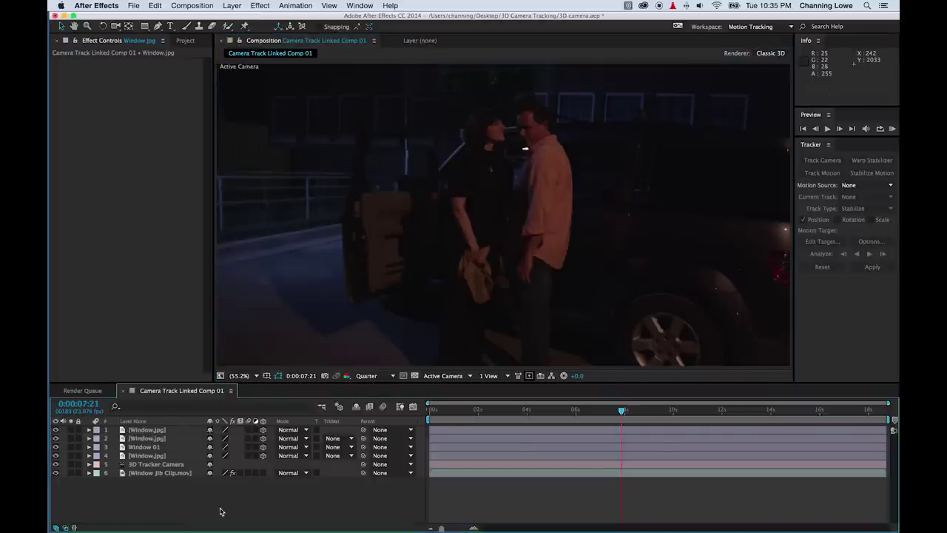
Step: Play back the shot from 0:00:02:08 to 0:00:05:12 to check how the window patches follow the camera move
{"action": "left_click_drag", "start_coordinate": [557, 411], "coordinate": [487, 411]}
{"action": "key", "text": "space"}
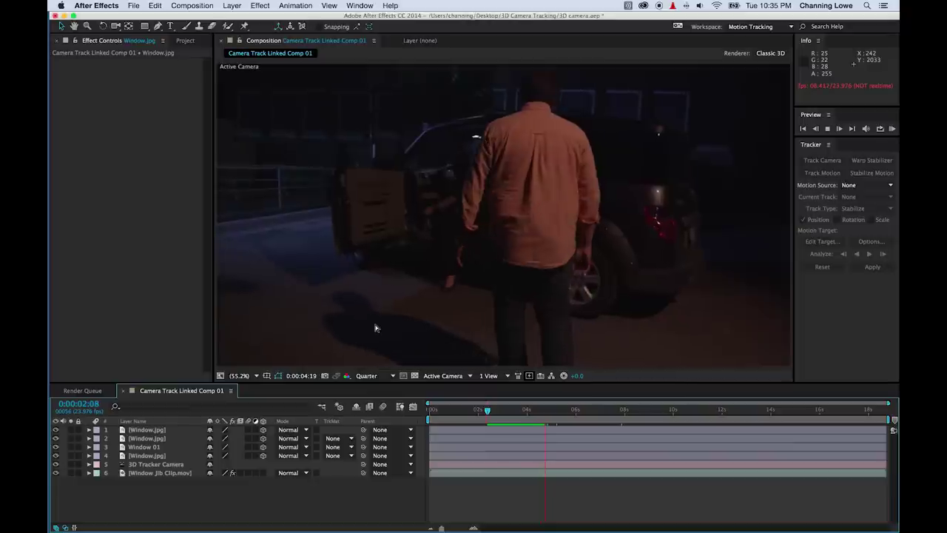
{"action": "key", "text": "space"}
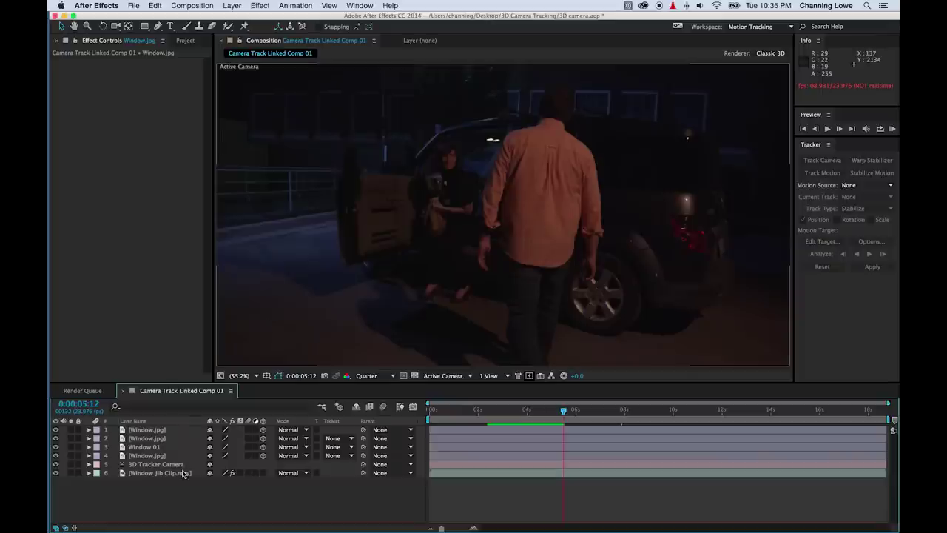
Step: Duplicate the Window Jib Clip.mov layer and place the copy at the top of the layer stack
{"action": "left_click", "coordinate": [156, 473]}
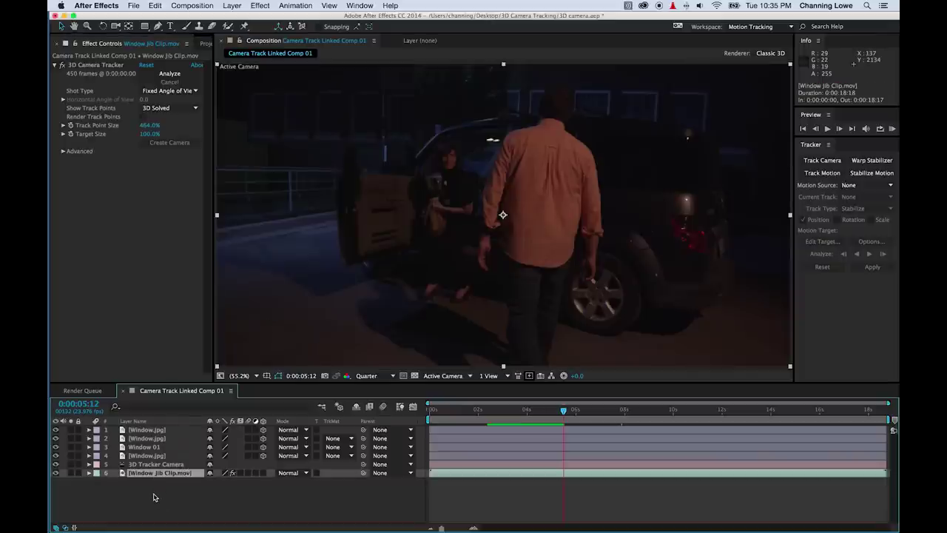
{"action": "key", "text": "super+d"}
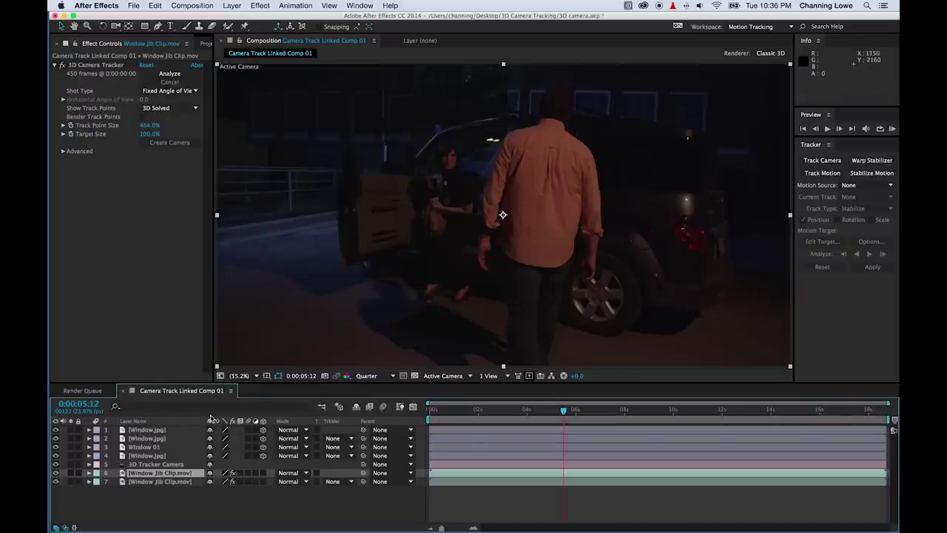
{"action": "left_click_drag", "start_coordinate": [151, 473], "coordinate": [152, 428]}
Step: Return to 0:00:00:00, frame the open car door at 200% magnification and activate the Pen tool
{"action": "left_click_drag", "start_coordinate": [515, 416], "coordinate": [414, 413]}
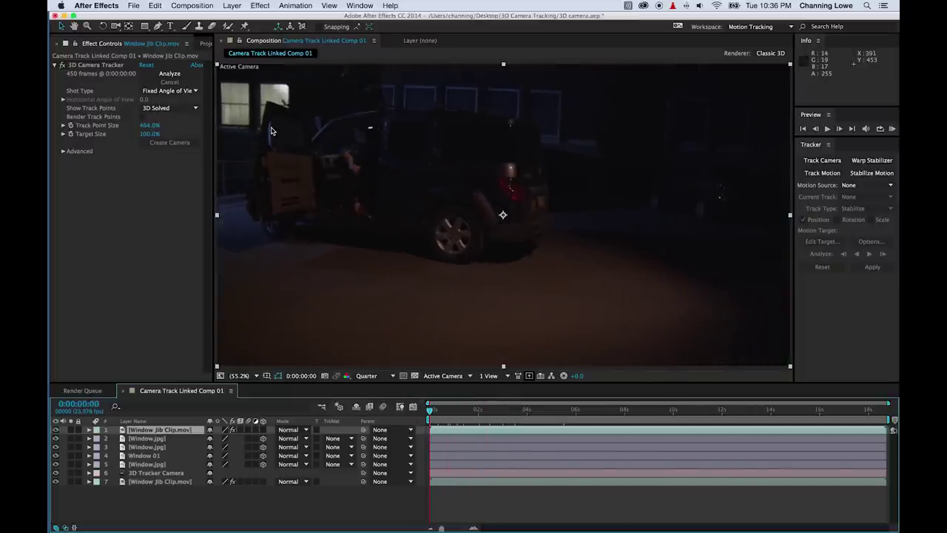
{"action": "scroll", "coordinate": [271, 131], "scroll_direction": "up", "scroll_amount": 3}
{"action": "key", "text": "h"}
{"action": "left_click_drag", "start_coordinate": [271, 128], "coordinate": [355, 194]}
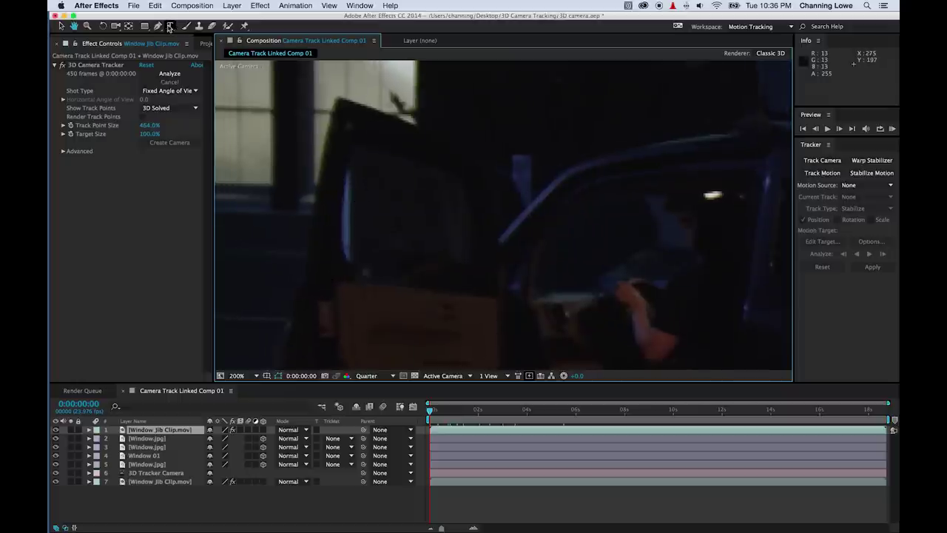
{"action": "left_click", "coordinate": [157, 28]}
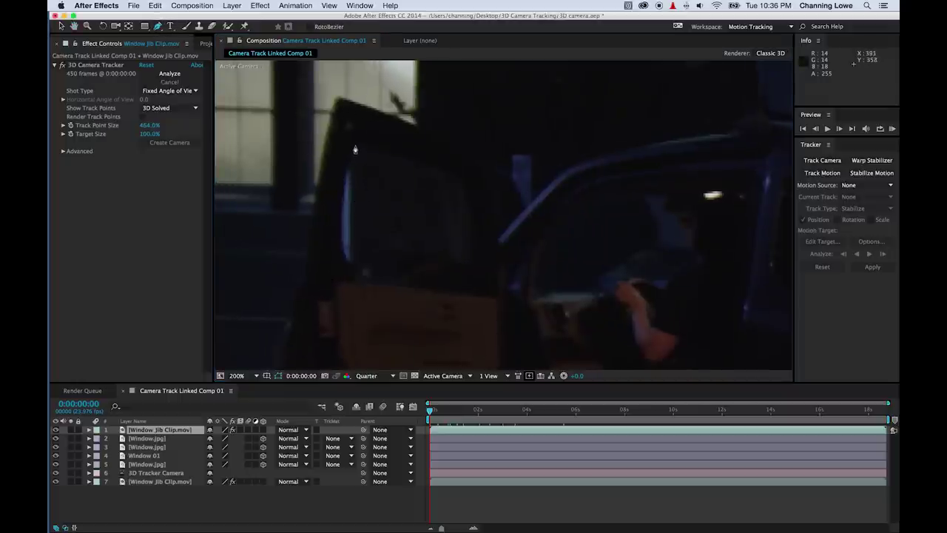
{"action": "left_click", "coordinate": [355, 144]}
{"action": "left_click_drag", "start_coordinate": [343, 258], "coordinate": [346, 269]}
{"action": "key", "text": "super+z"}
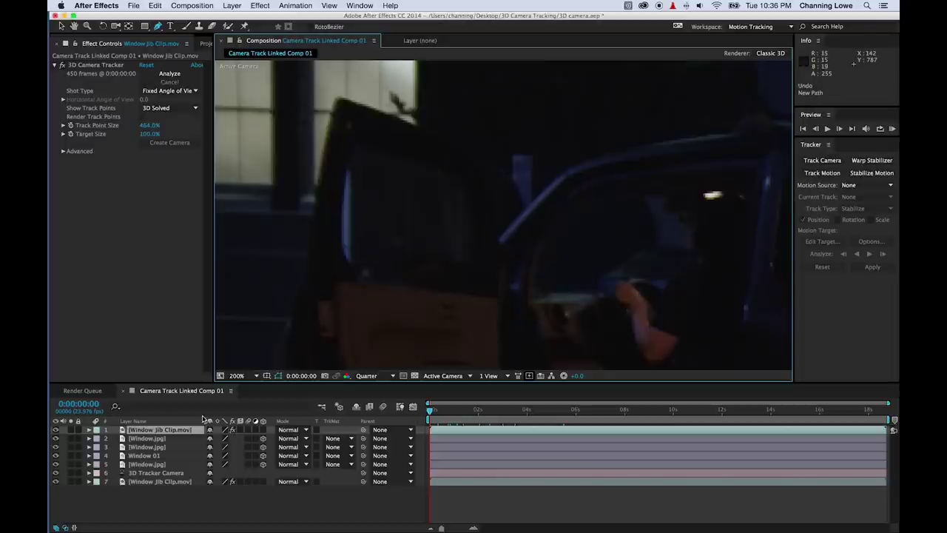
Step: Draw a closed, curved mask around the open car door's window frame on the top Window Jib Clip.mov layer, leaving the glass outside it
{"action": "left_click_drag", "start_coordinate": [354, 146], "coordinate": [350, 153]}
{"action": "left_click_drag", "start_coordinate": [339, 236], "coordinate": [342, 260]}
{"action": "left_click", "coordinate": [351, 280]}
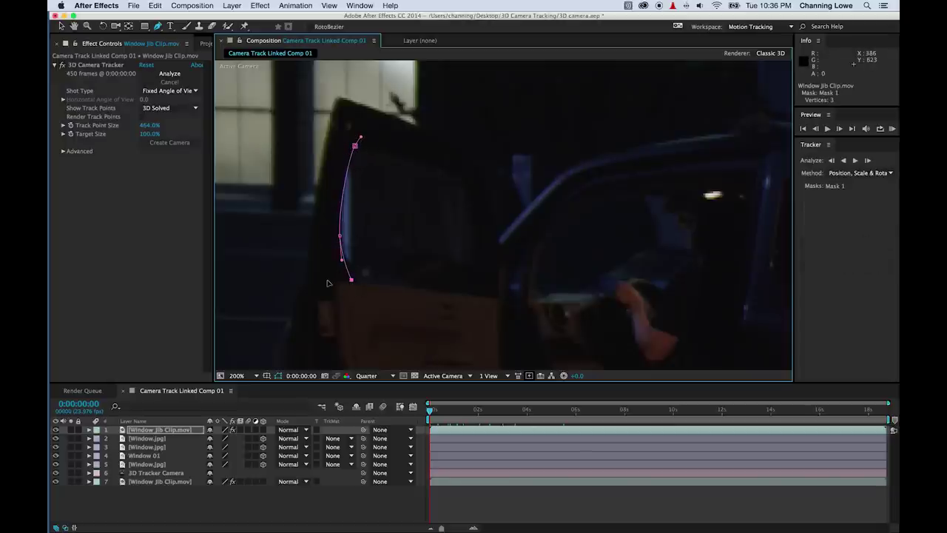
{"action": "left_click", "coordinate": [305, 278]}
{"action": "left_click_drag", "start_coordinate": [337, 102], "coordinate": [346, 87]}
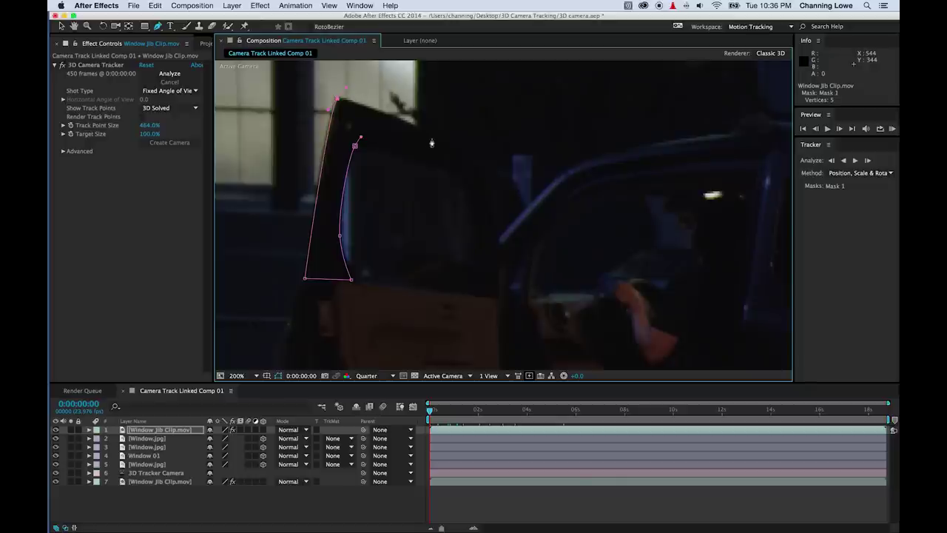
{"action": "left_click_drag", "start_coordinate": [435, 142], "coordinate": [477, 179]}
{"action": "left_click_drag", "start_coordinate": [494, 228], "coordinate": [491, 297]}
{"action": "left_click", "coordinate": [472, 267]}
{"action": "left_click_drag", "start_coordinate": [479, 214], "coordinate": [480, 222]}
{"action": "left_click_drag", "start_coordinate": [456, 176], "coordinate": [437, 170]}
{"action": "left_click", "coordinate": [356, 146]}
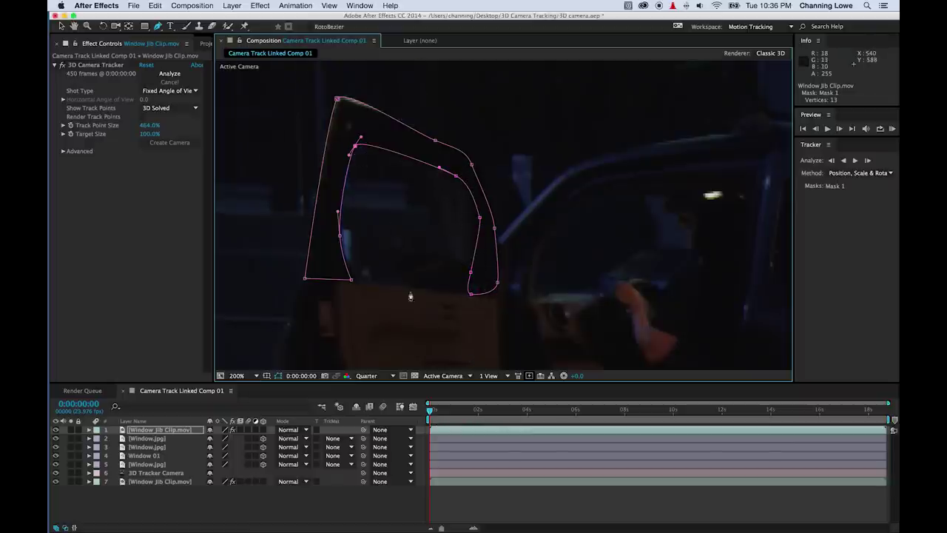
Step: Reveal Mask 1's properties on the top clip layer and enable Mask Path keyframing at 0:00:00:00
{"action": "left_click", "coordinate": [88, 430]}
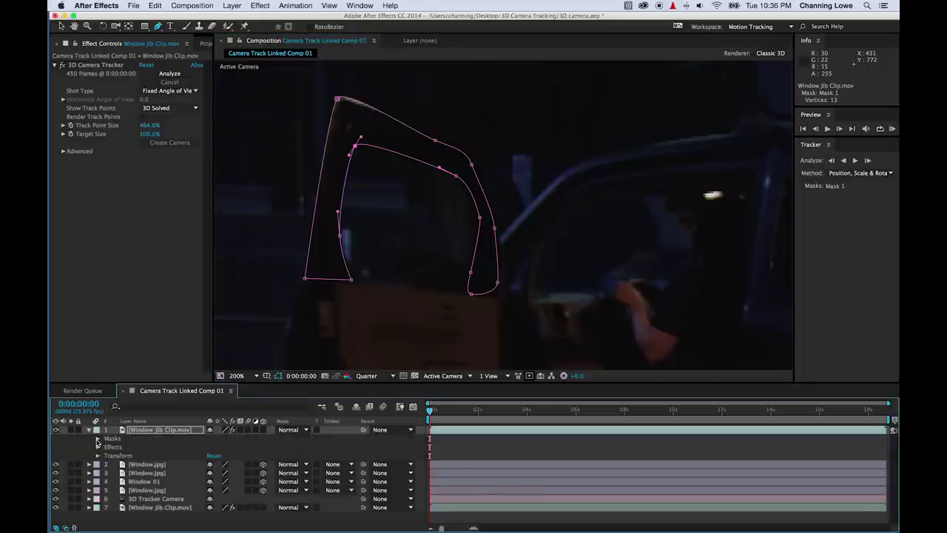
{"action": "left_click", "coordinate": [97, 439]}
{"action": "left_click", "coordinate": [106, 446]}
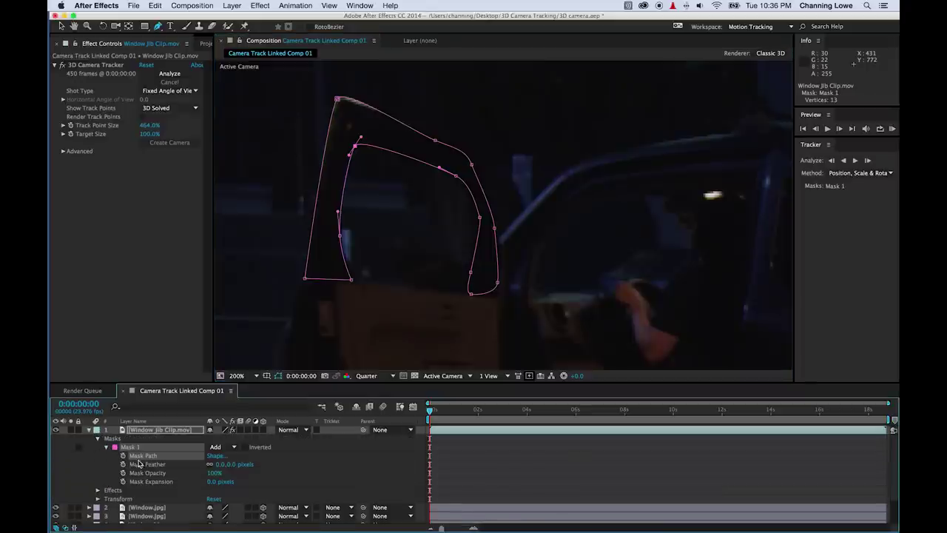
{"action": "left_click", "coordinate": [124, 456]}
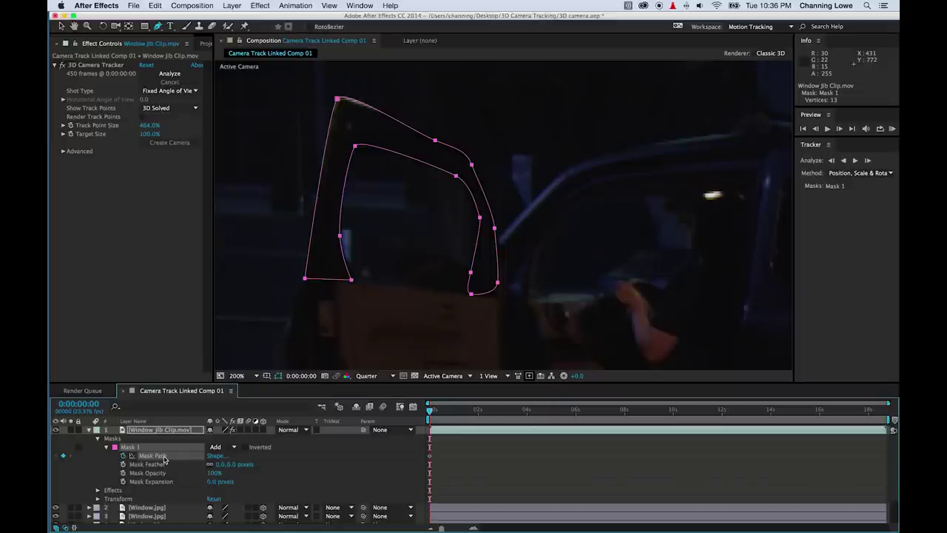
Step: At 0:00:00:20, move the whole mask onto the shifted door frame and refit the inner edge point at its front curve
{"action": "key", "text": "shift+Page_Down"}
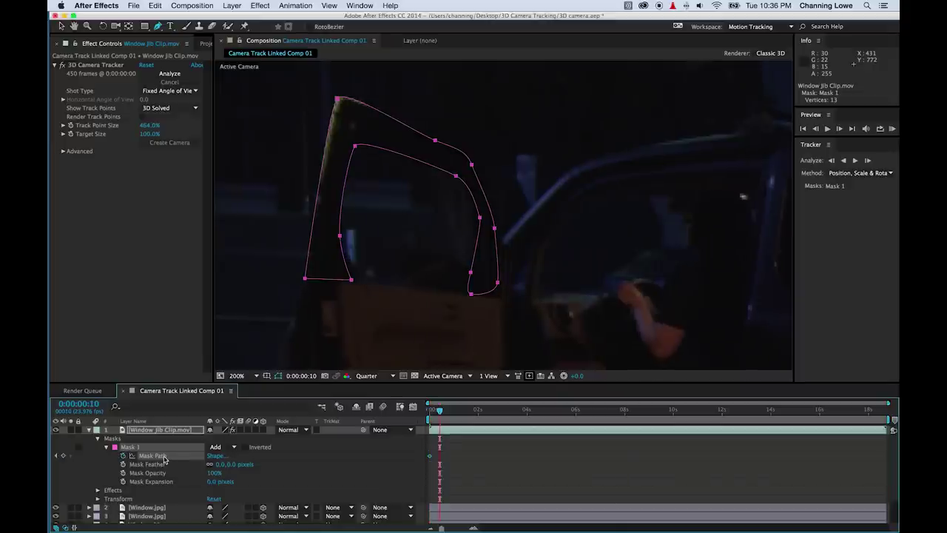
{"action": "key", "text": "shift+Page_Down"}
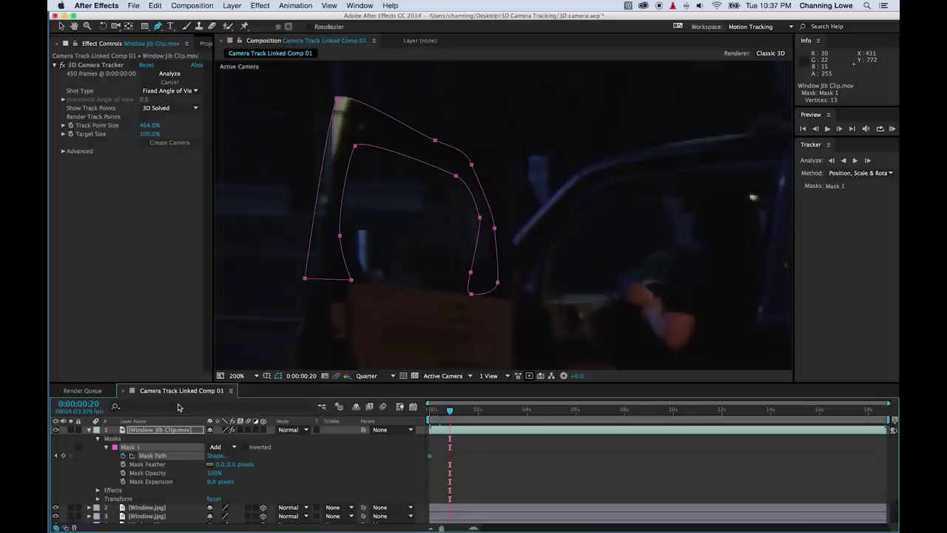
{"action": "key", "text": "v"}
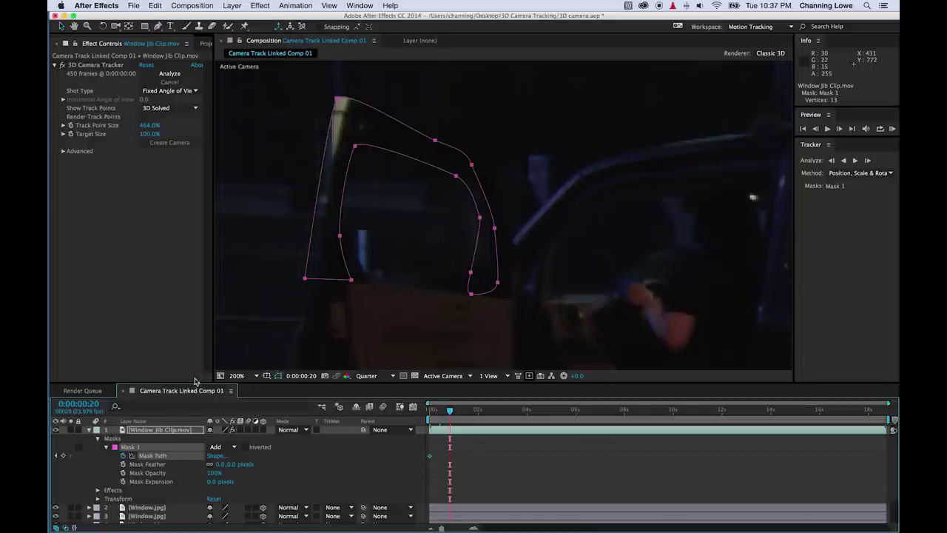
{"action": "left_click", "coordinate": [355, 149]}
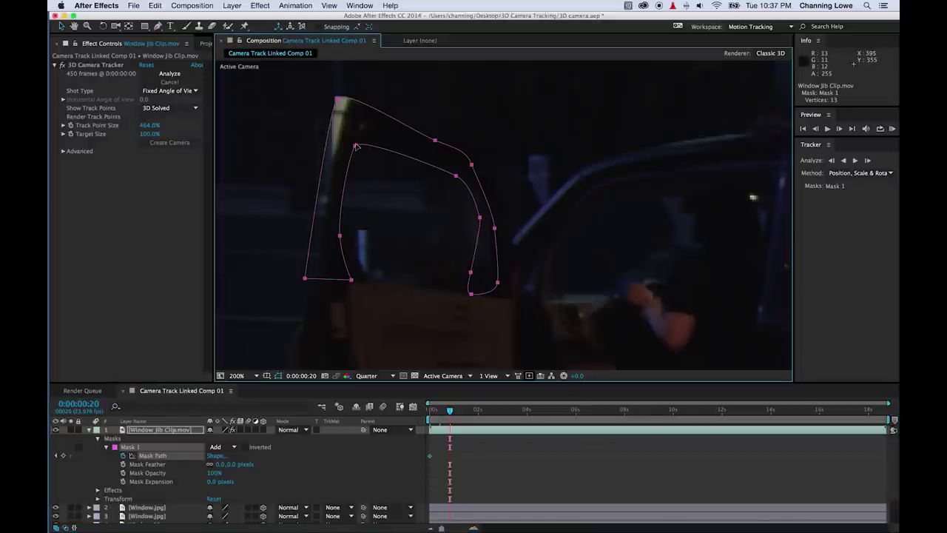
{"action": "double_click", "coordinate": [355, 146]}
{"action": "left_click", "coordinate": [355, 146]}
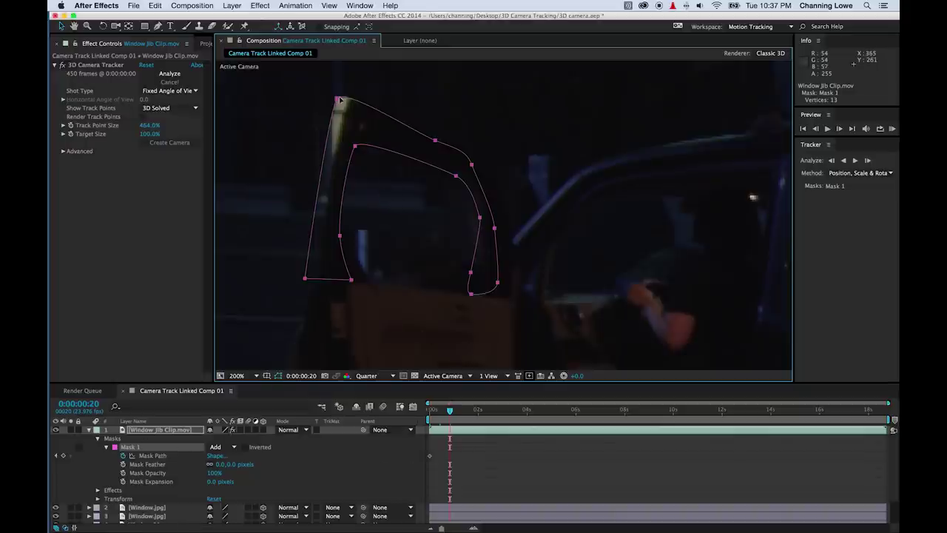
{"action": "double_click", "coordinate": [361, 139]}
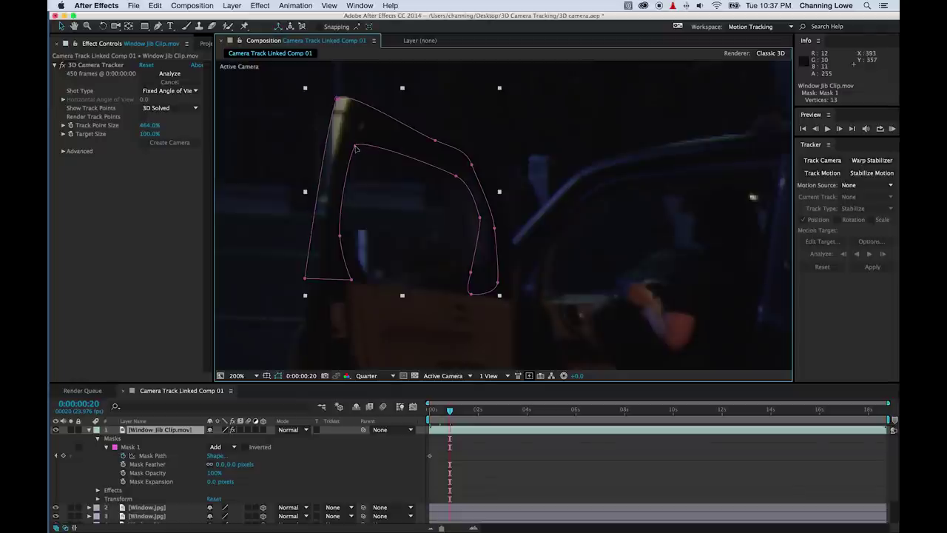
{"action": "left_click", "coordinate": [355, 148]}
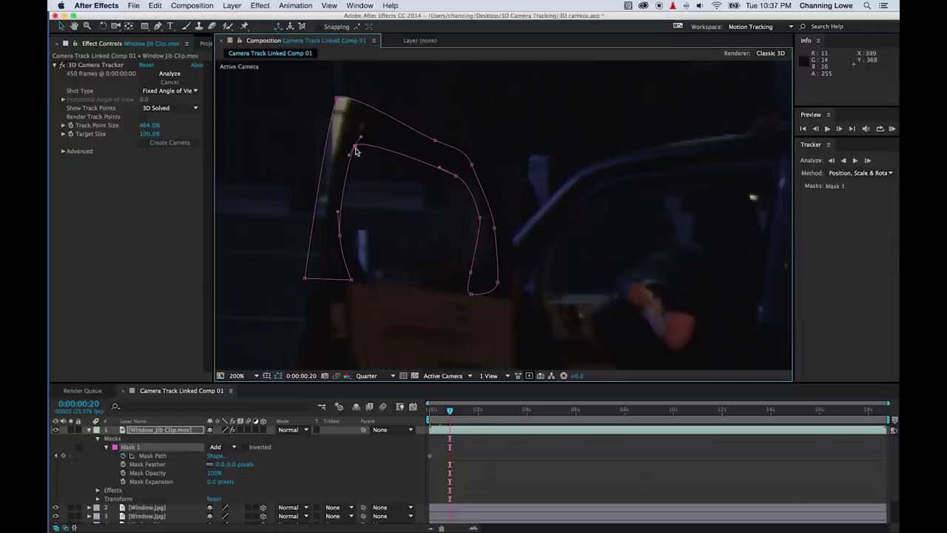
{"action": "left_click_drag", "start_coordinate": [356, 148], "coordinate": [368, 153]}
{"action": "double_click", "coordinate": [492, 216]}
{"action": "left_click_drag", "start_coordinate": [493, 223], "coordinate": [487, 220]}
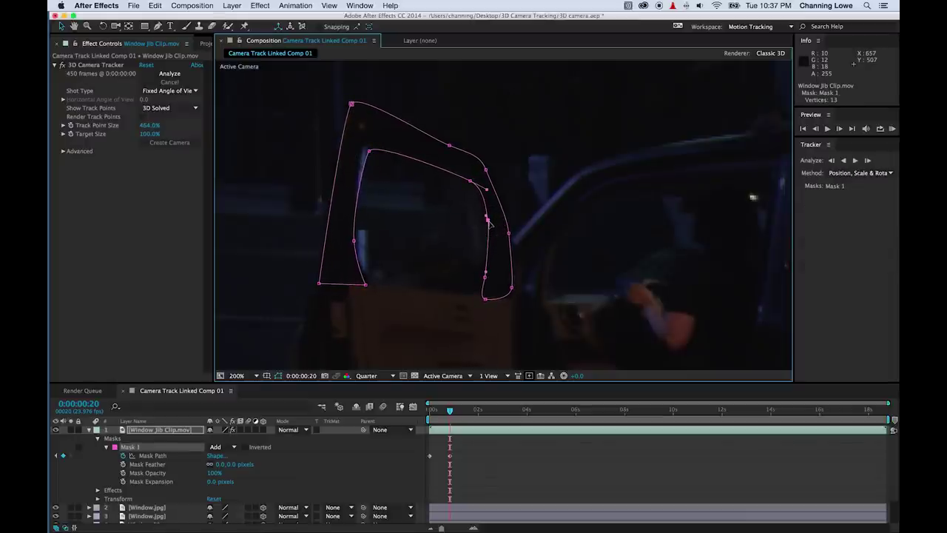
Step: At 0:00:01:16, move the whole mask so it lines up with the car door's window frame again
{"action": "key", "text": "space"}
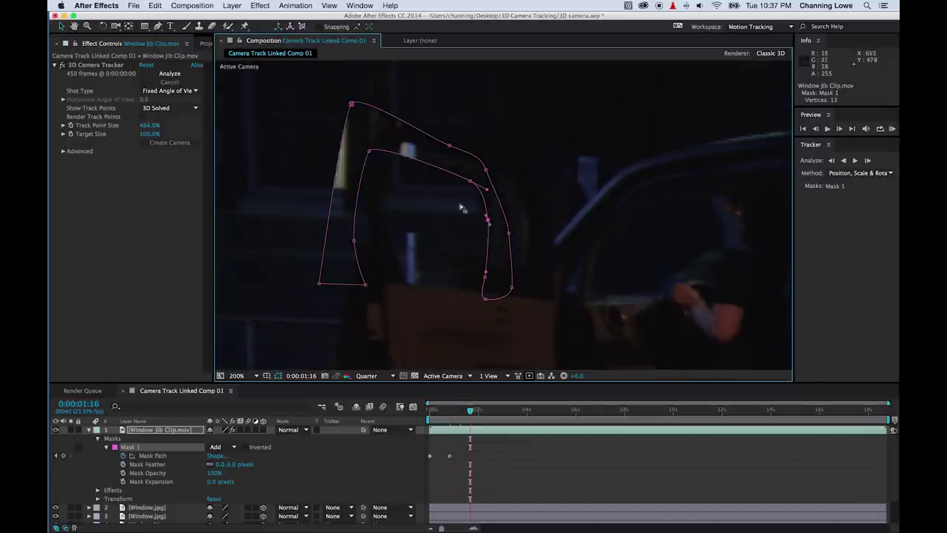
{"action": "left_click", "coordinate": [370, 152]}
{"action": "double_click", "coordinate": [361, 148]}
{"action": "left_click", "coordinate": [370, 152]}
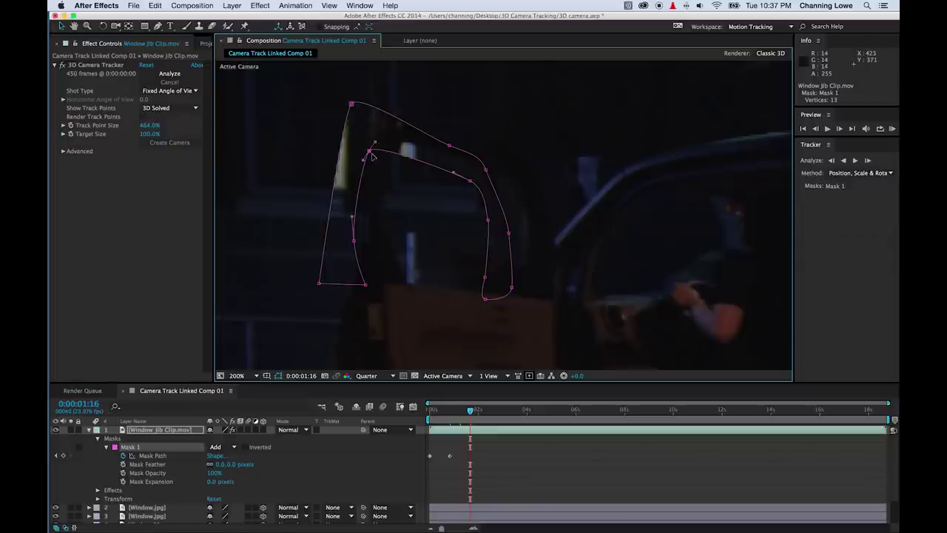
{"action": "left_click", "coordinate": [369, 162], "text": "alt"}
{"action": "left_click_drag", "start_coordinate": [370, 153], "coordinate": [403, 146]}
Step: Nudge the whole mask onto the door frame at 0:00:00:14, and refit its inner upper corner point at 0:00:00:20
{"action": "left_click_drag", "start_coordinate": [473, 411], "coordinate": [442, 409]}
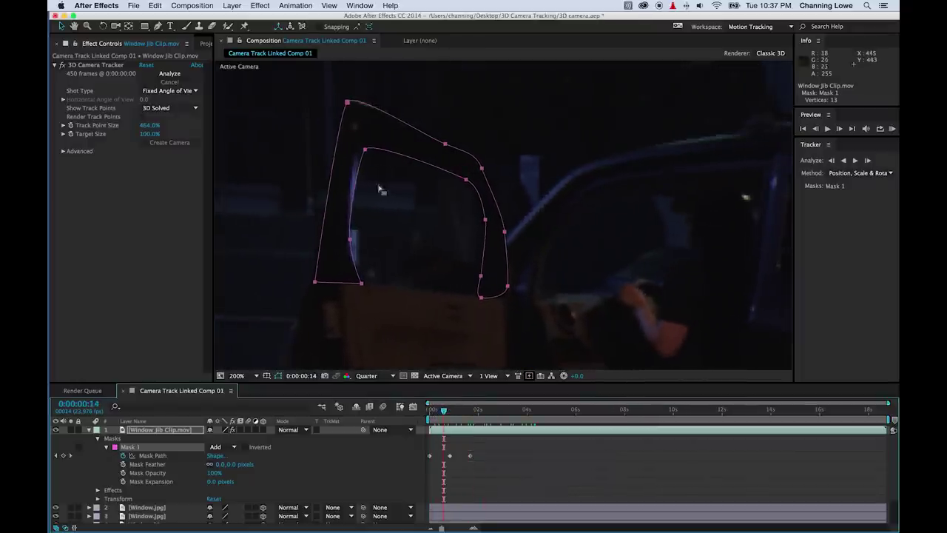
{"action": "left_click_drag", "start_coordinate": [364, 151], "coordinate": [362, 151]}
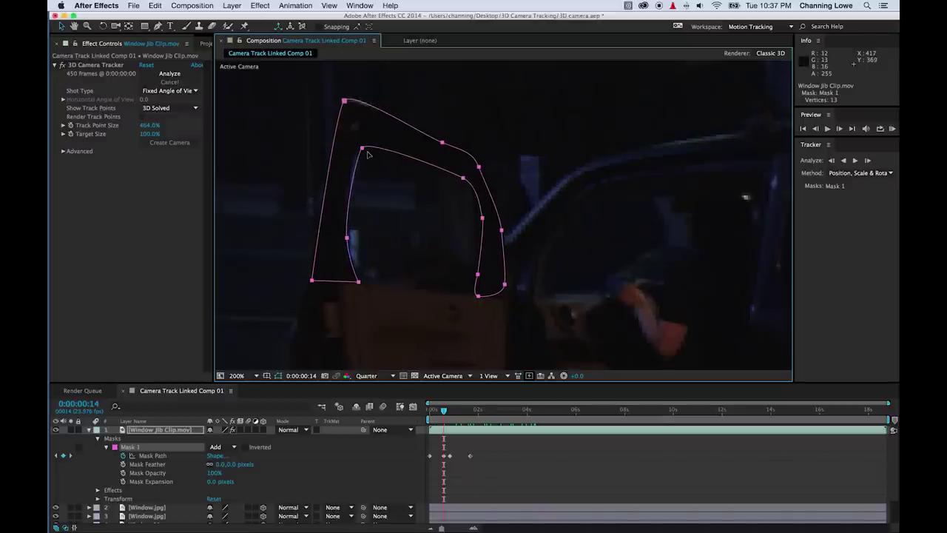
{"action": "key", "text": "Page_Down"}
{"action": "key", "text": "Page_Down"}
{"action": "key", "text": "Page_Down"}
{"action": "key", "text": "Page_Down"}
{"action": "key", "text": "Page_Down"}
{"action": "key", "text": "Page_Down"}
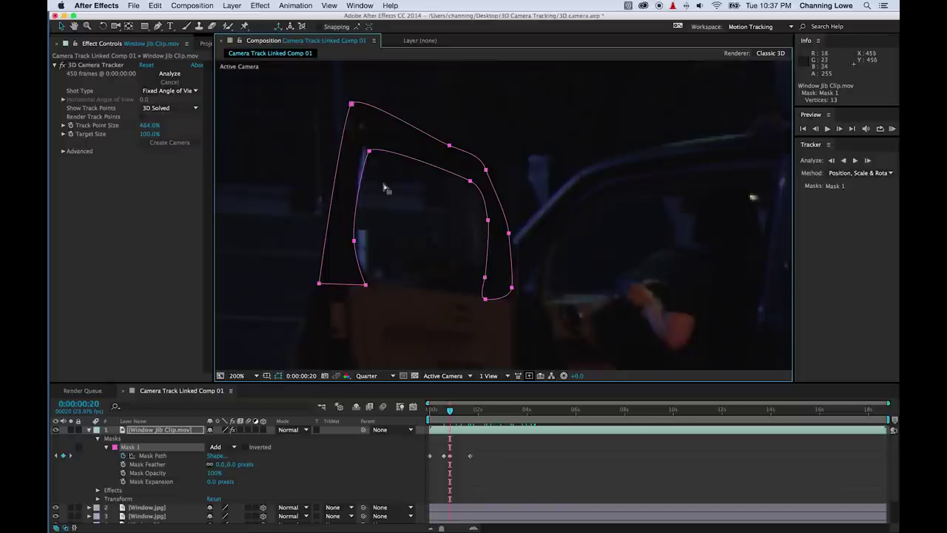
{"action": "double_click", "coordinate": [366, 148]}
{"action": "left_click", "coordinate": [369, 152]}
{"action": "left_click_drag", "start_coordinate": [369, 151], "coordinate": [364, 150]}
Step: Refit the mask's inner upper corner point to the door frame at 0:00:01:06
{"action": "key", "text": "Page_Down"}
{"action": "key", "text": "Page_Down"}
{"action": "key", "text": "Page_Down"}
{"action": "key", "text": "Page_Down"}
{"action": "key", "text": "Page_Down"}
{"action": "key", "text": "Page_Down"}
{"action": "key", "text": "Page_Down"}
{"action": "key", "text": "Page_Down"}
{"action": "key", "text": "Page_Down"}
{"action": "key", "text": "Page_Down"}
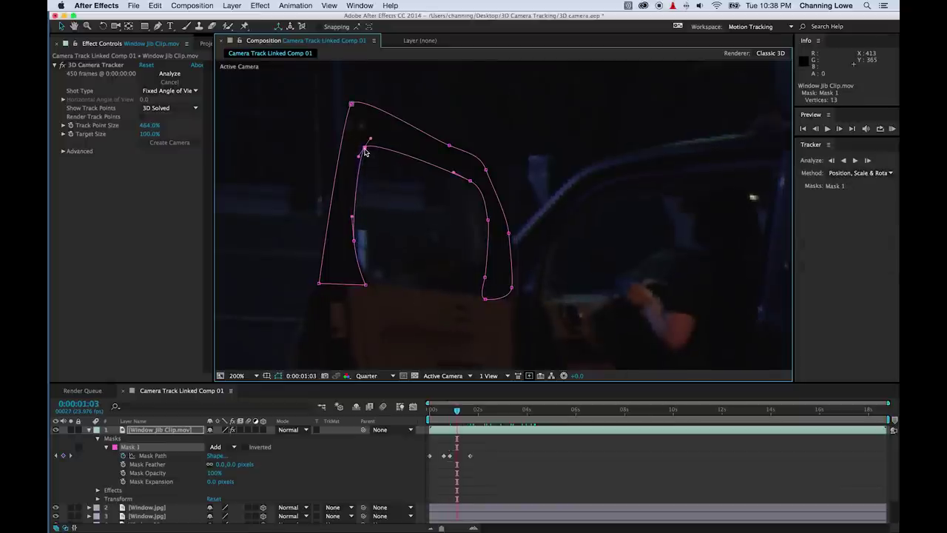
{"action": "double_click", "coordinate": [384, 145]}
{"action": "left_click_drag", "start_coordinate": [384, 145], "coordinate": [381, 145]}
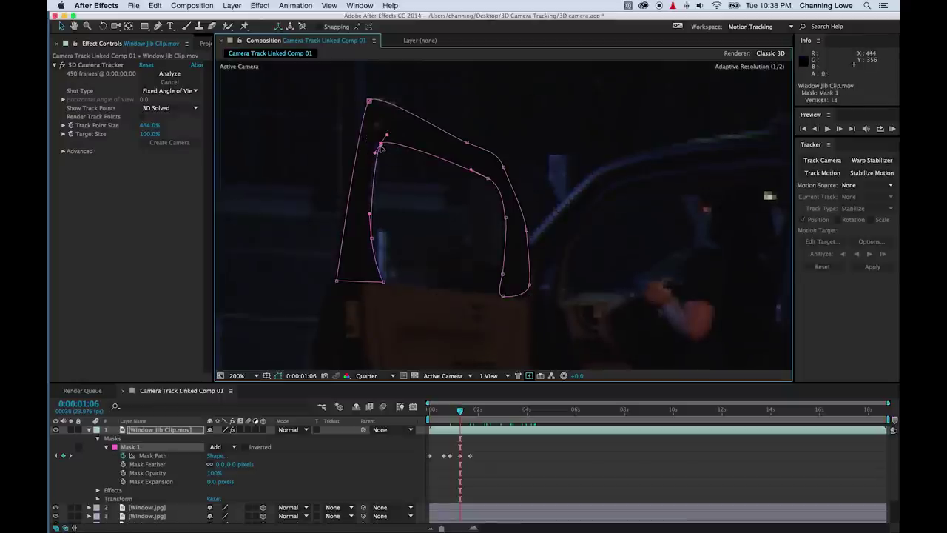
Step: Check the mask's fit on the door frame through 0:00:01:12, and again over the clip's first frames to 0:00:00:06
{"action": "key", "text": "Page_Down"}
{"action": "key", "text": "Page_Down"}
{"action": "key", "text": "Page_Down"}
{"action": "key", "text": "Page_Down"}
{"action": "key", "text": "Page_Down"}
{"action": "key", "text": "Page_Down"}
{"action": "key", "text": "Page_Down"}
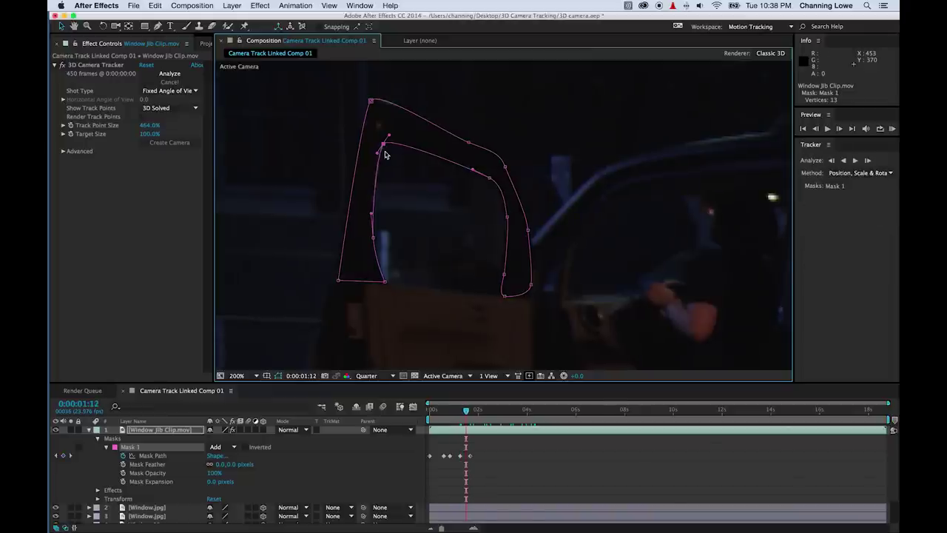
{"action": "left_click_drag", "start_coordinate": [457, 416], "coordinate": [432, 412]}
{"action": "key", "text": "Page_Down"}
{"action": "key", "text": "Page_Down"}
{"action": "key", "text": "Page_Down"}
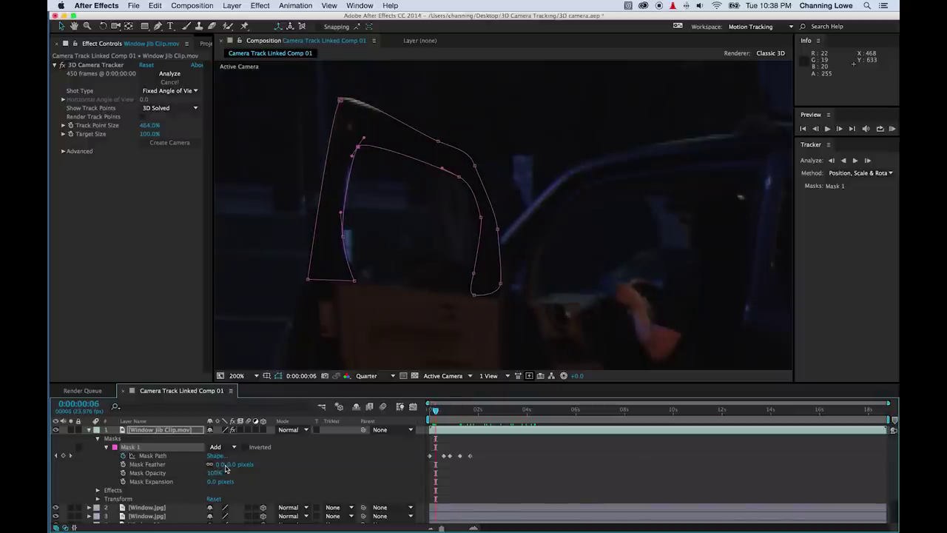
Step: Set Mask 1's Mask Feather to 4 pixels and deselect the layer
{"action": "left_click", "coordinate": [229, 465]}
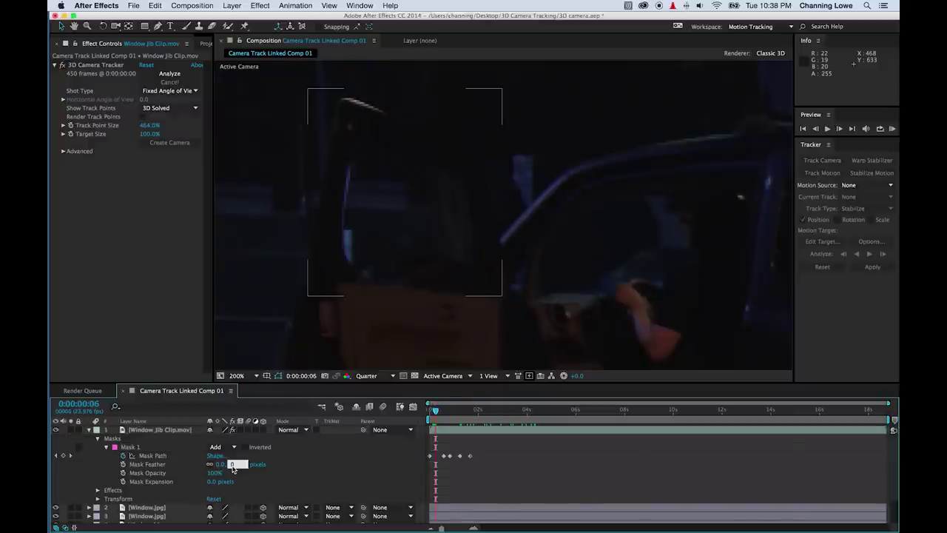
{"action": "type", "text": "4"}
{"action": "key", "text": "Return"}
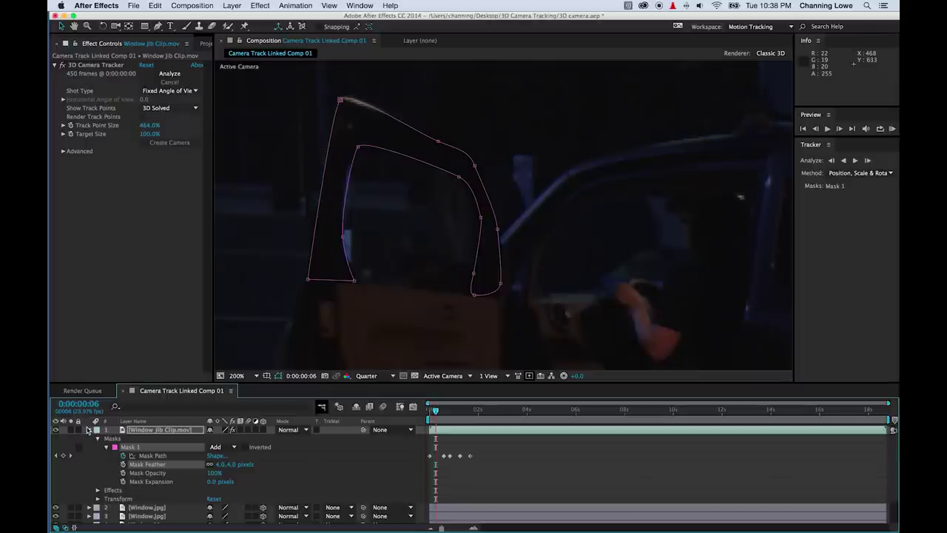
{"action": "key", "text": "F2"}
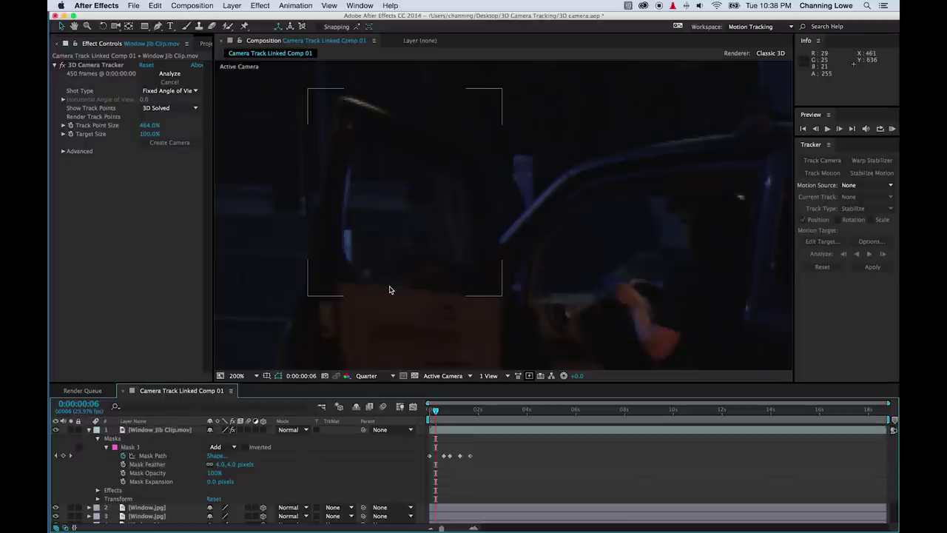
Step: Fit the whole composition in view and preview the feathered door mask from the start
{"action": "key", "text": "shift+slash"}
{"action": "left_click_drag", "start_coordinate": [439, 419], "coordinate": [400, 412]}
{"action": "key", "text": "space"}
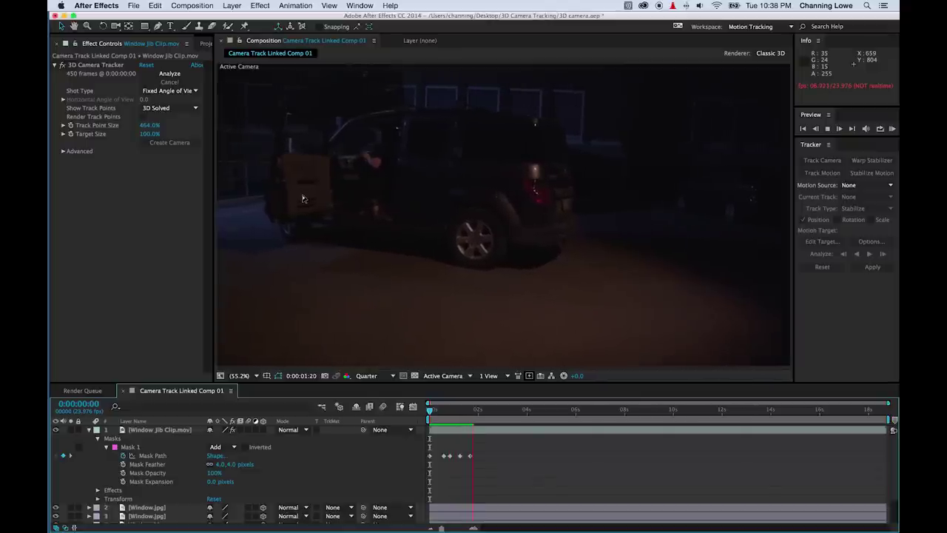
{"action": "key", "text": "space"}
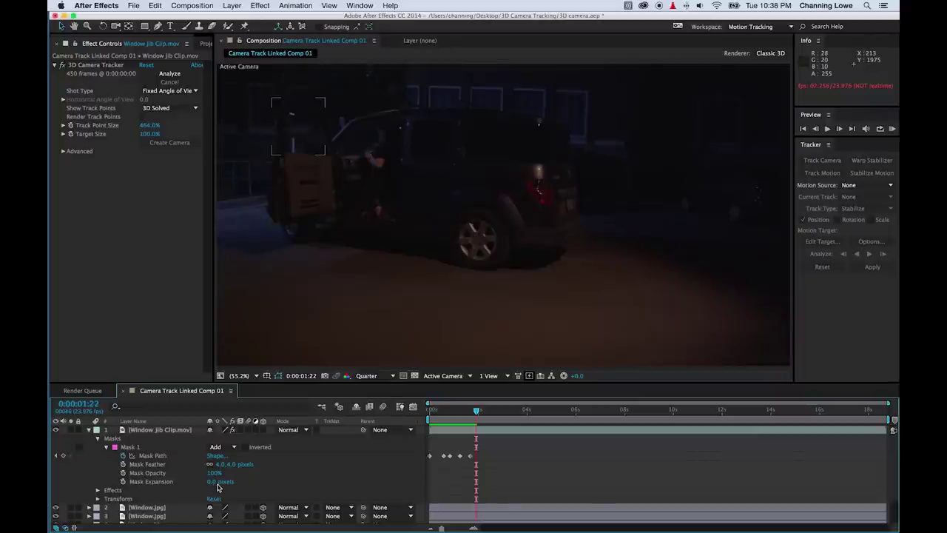
Step: Set Mask 1's Mask Expansion to -8 pixels
{"action": "left_click_drag", "start_coordinate": [213, 486], "coordinate": [211, 485]}
{"action": "left_click", "coordinate": [214, 485]}
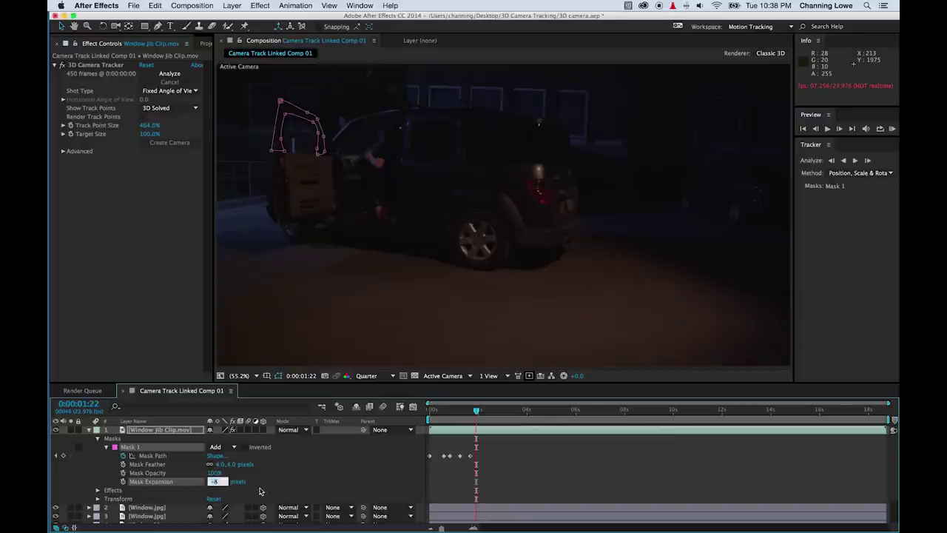
{"action": "key", "text": "Return"}
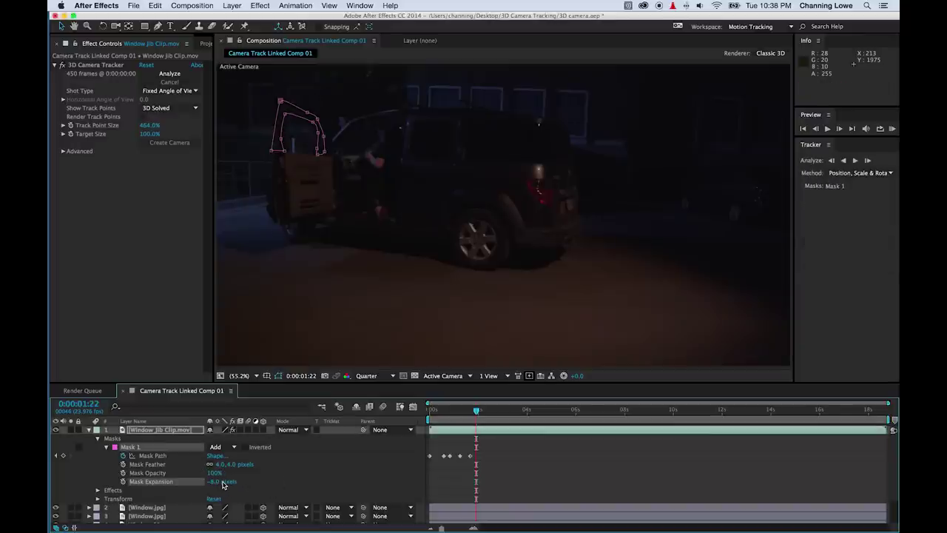
Step: Set Mask 1's Mask Expansion to -10 pixels
{"action": "key", "text": "super+t"}
{"action": "left_click", "coordinate": [221, 485]}
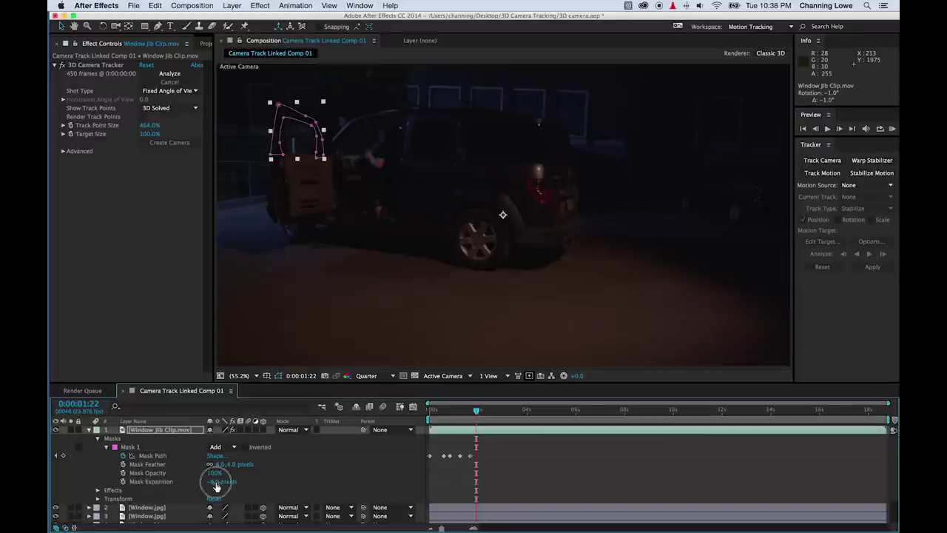
{"action": "type", "text": "-10"}
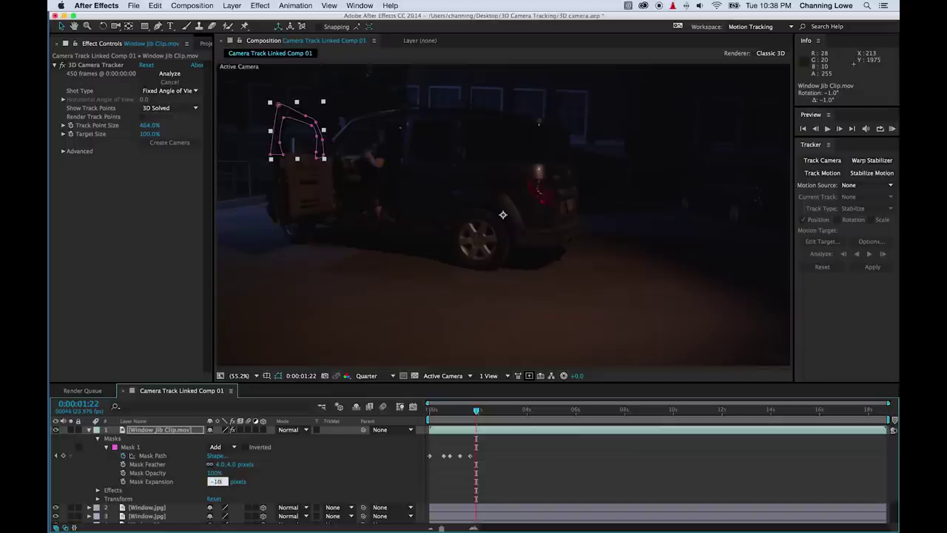
{"action": "key", "text": "Return"}
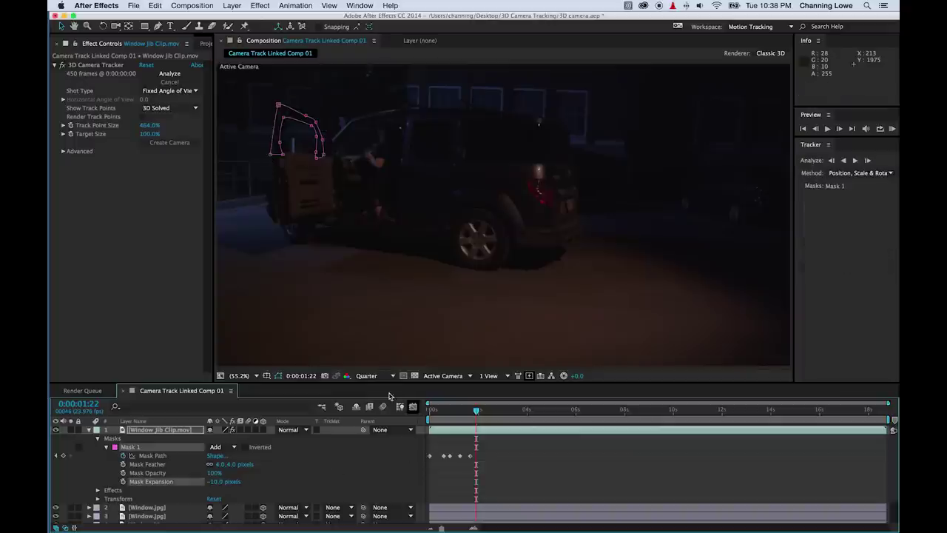
Step: Collapse the top clip layer's properties, deselect everything and preview the composition from the start
{"action": "left_click", "coordinate": [89, 430]}
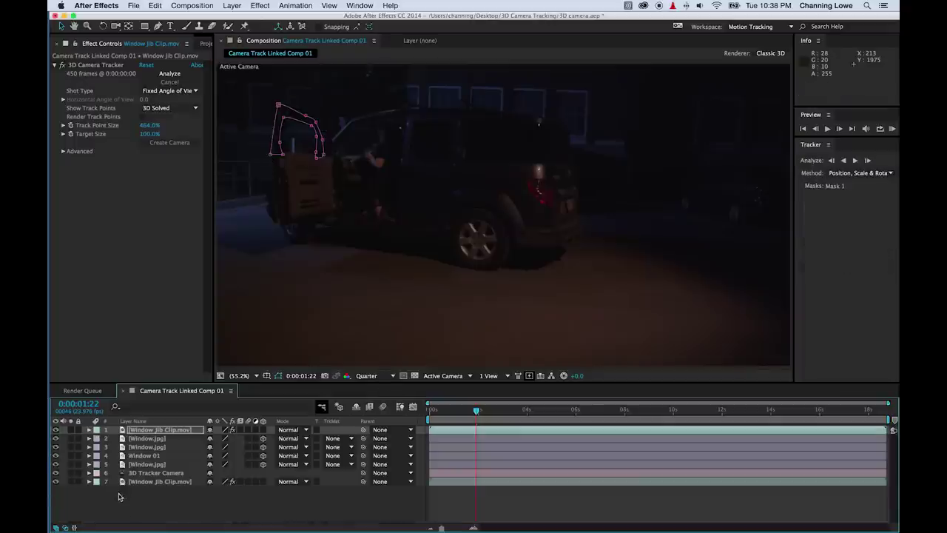
{"action": "left_click", "coordinate": [143, 518]}
{"action": "key", "text": "KP_0"}
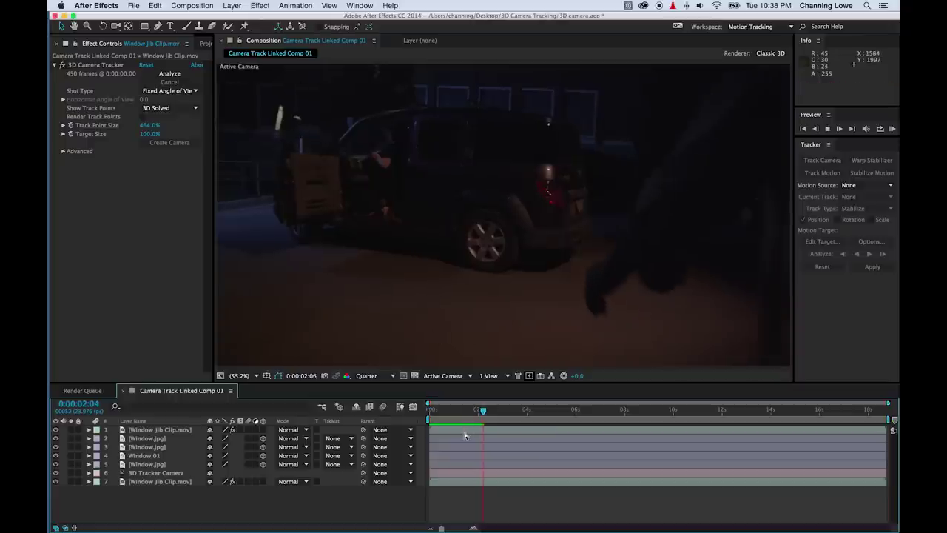
{"action": "key", "text": "space"}
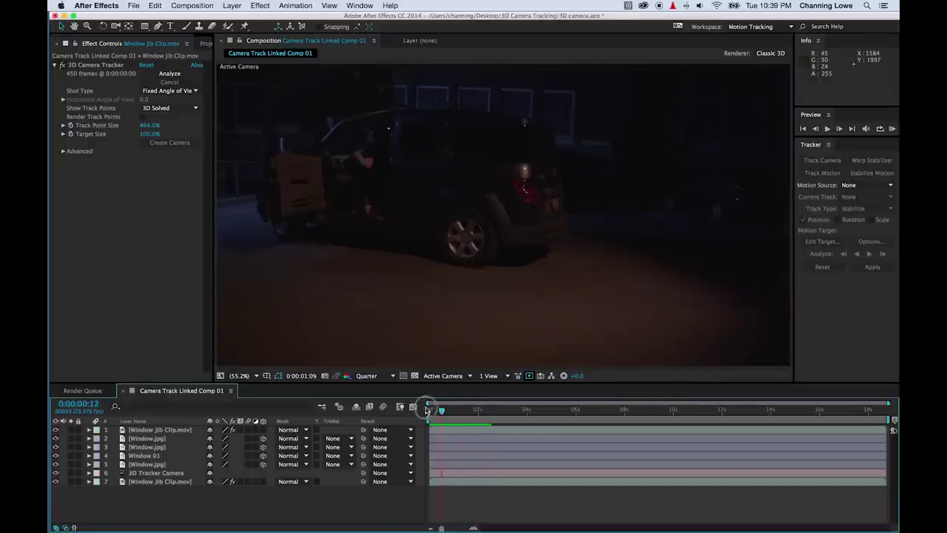
Step: Go to 0:00:08:19 and hide the top Window Jib Clip.mov layer
{"action": "left_click_drag", "start_coordinate": [598, 410], "coordinate": [643, 434]}
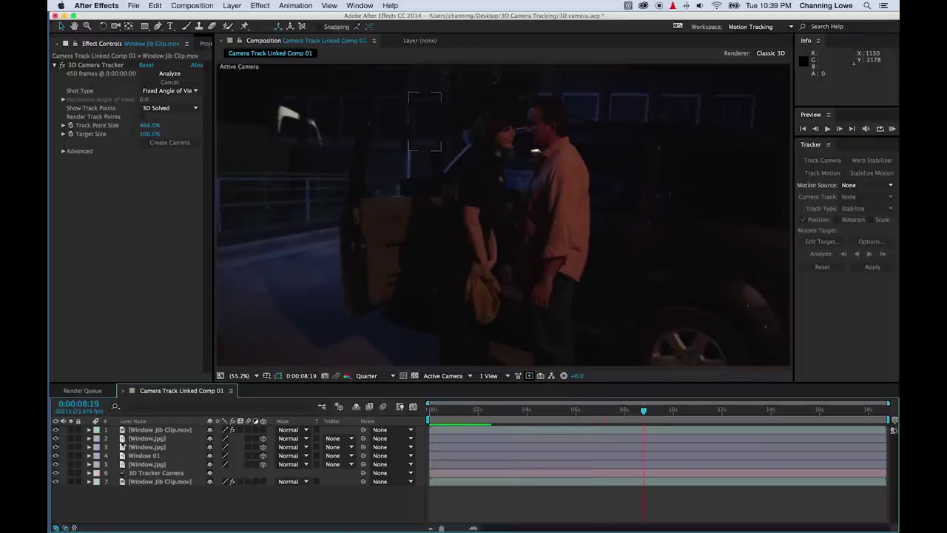
{"action": "left_click", "coordinate": [56, 430]}
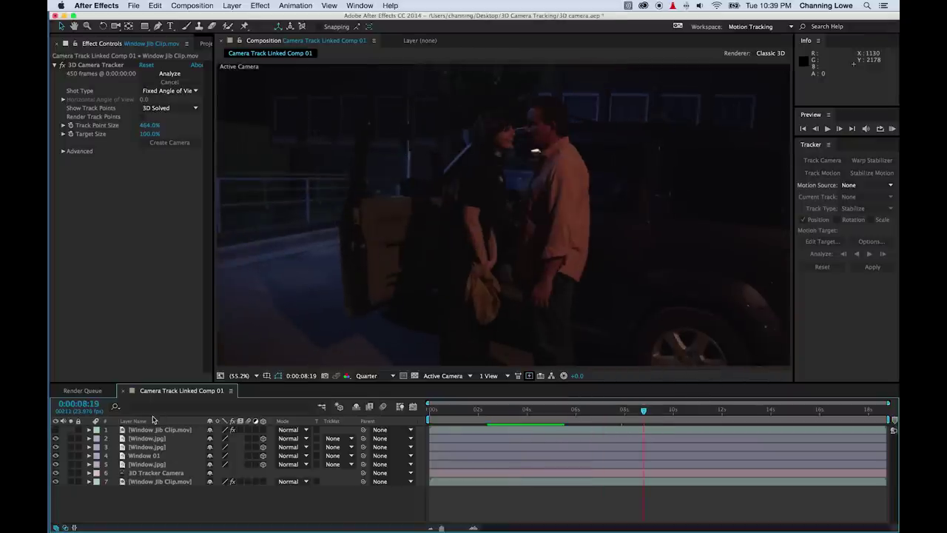
{"action": "left_click", "coordinate": [168, 482]}
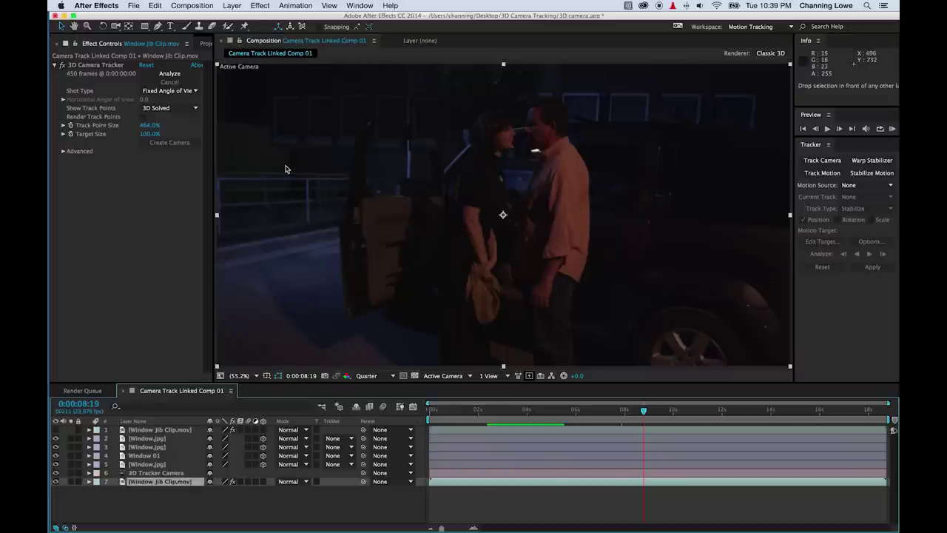
Step: Rename the topmost masked Window Jib Clip.mov layer as Door Roto
{"action": "left_click", "coordinate": [157, 433]}
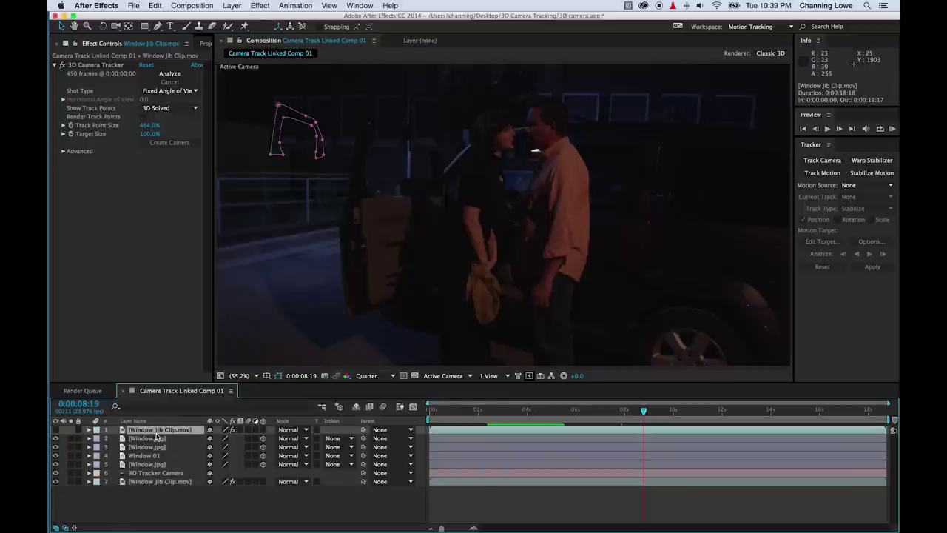
{"action": "key", "text": "Return"}
{"action": "type", "text": "Door Rotot"}
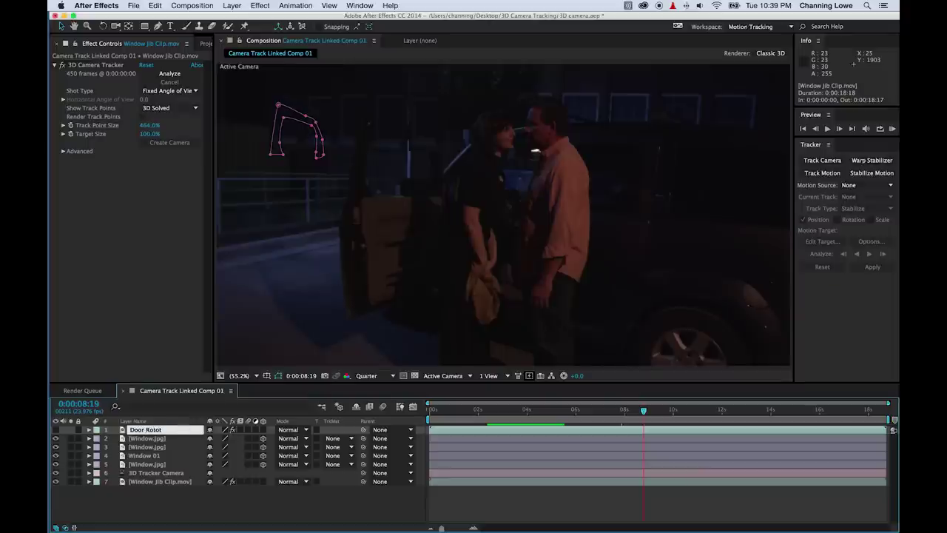
{"action": "key", "text": "Return"}
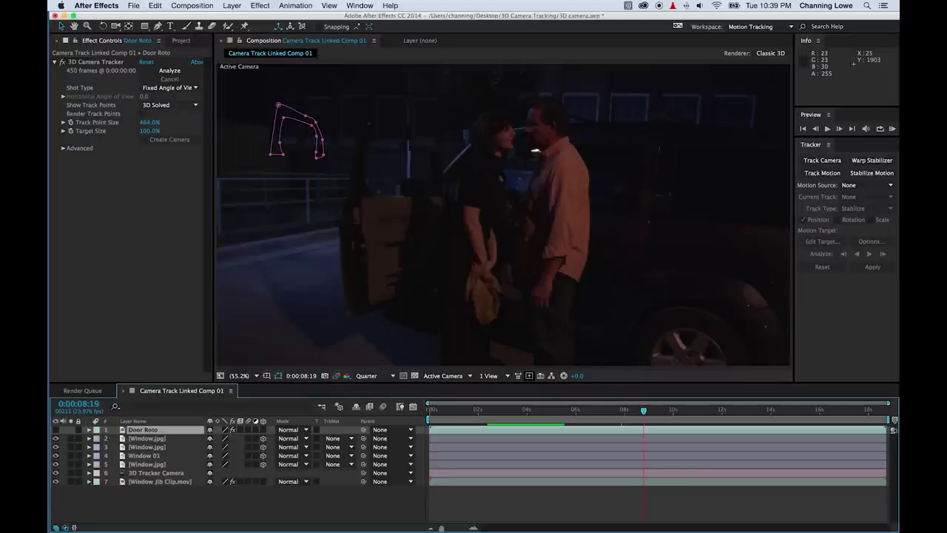
Step: Duplicate the bottom Window Jib Clip.mov layer, move the copy above Door Roto and rename it Crate Roto
{"action": "left_click", "coordinate": [171, 482]}
{"action": "key", "text": "super+d"}
{"action": "left_click_drag", "start_coordinate": [152, 481], "coordinate": [135, 431]}
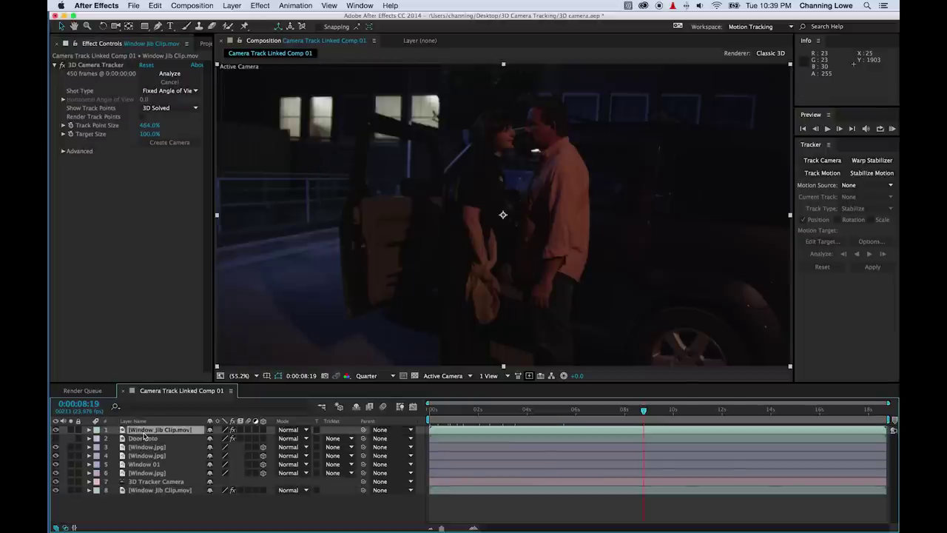
{"action": "key", "text": "Return"}
{"action": "type", "text": "Crate Roto"}
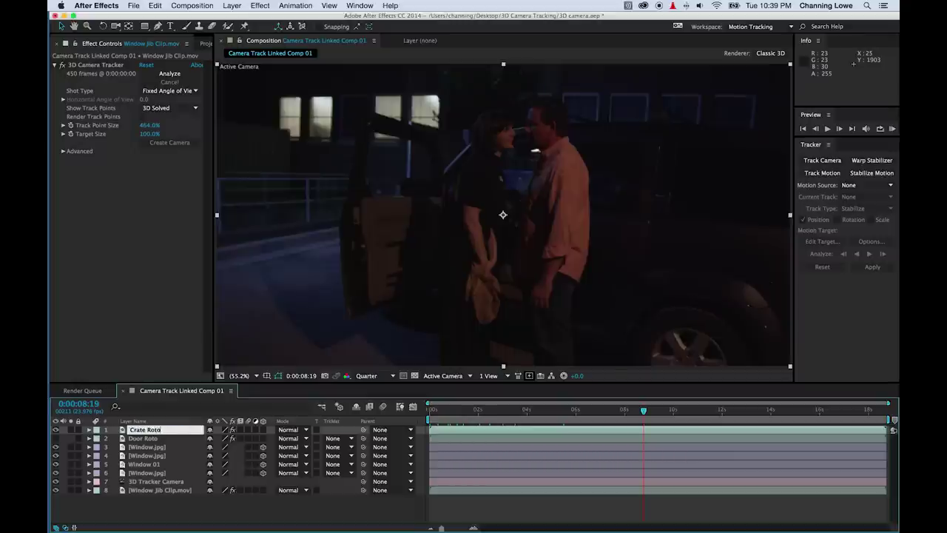
{"action": "key", "text": "Return"}
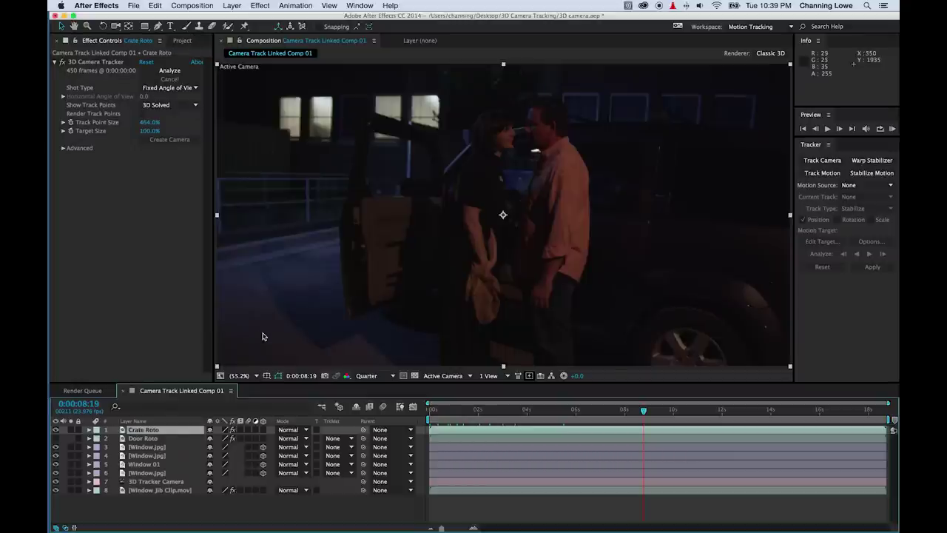
Step: At 0:00:09:15, draw a closed four-point Pen mask on Crate Roto around the crate near the frame's left edge
{"action": "left_click_drag", "start_coordinate": [474, 415], "coordinate": [664, 426]}
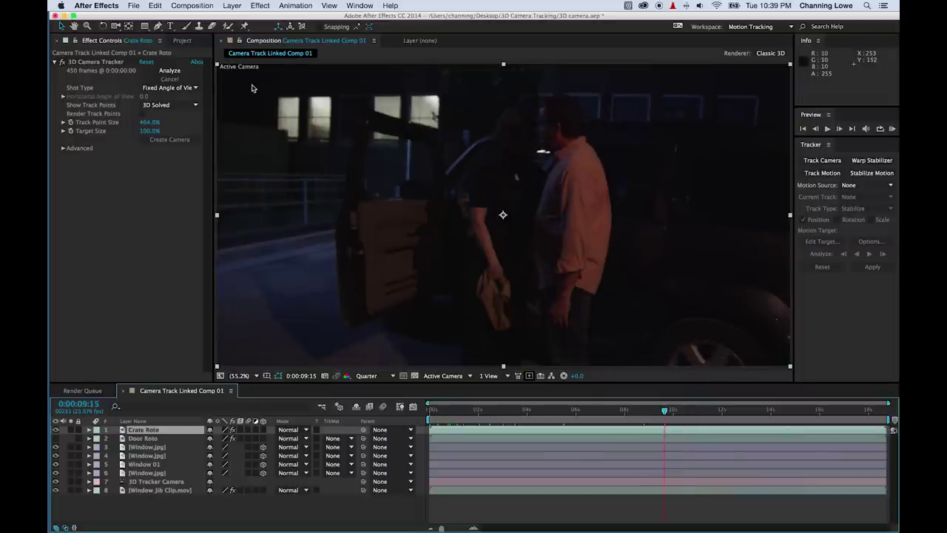
{"action": "left_click", "coordinate": [158, 26]}
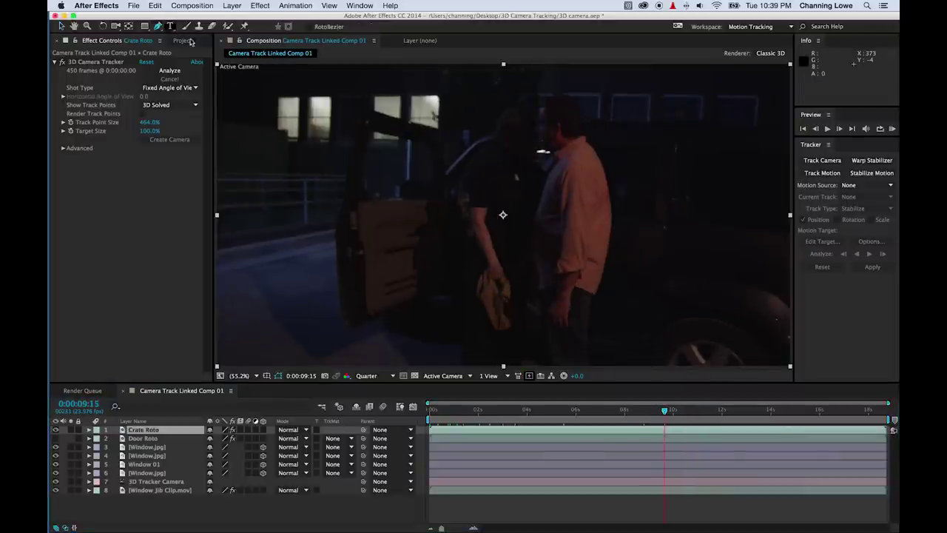
{"action": "left_click", "coordinate": [221, 121]}
{"action": "left_click", "coordinate": [287, 131]}
{"action": "left_click", "coordinate": [287, 178]}
{"action": "left_click", "coordinate": [259, 193]}
{"action": "left_click", "coordinate": [221, 123]}
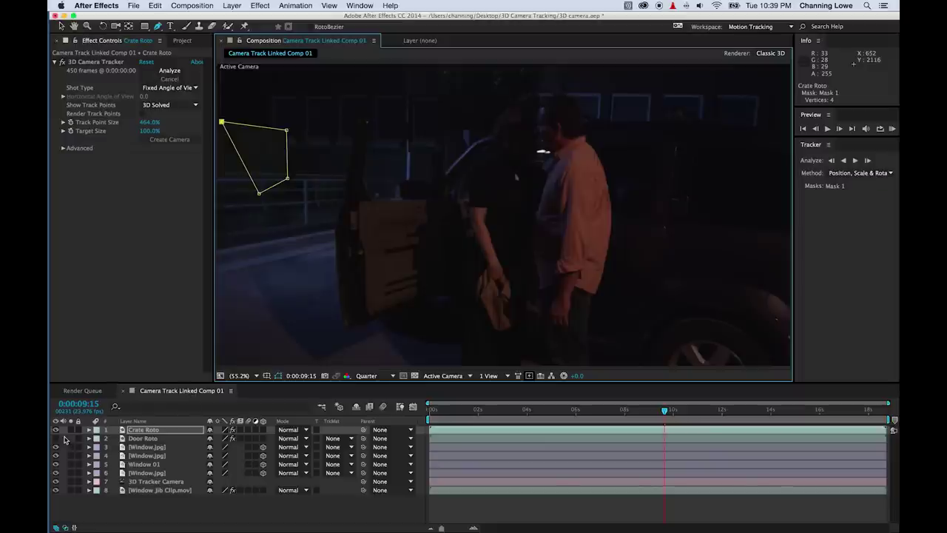
{"action": "key", "text": "v"}
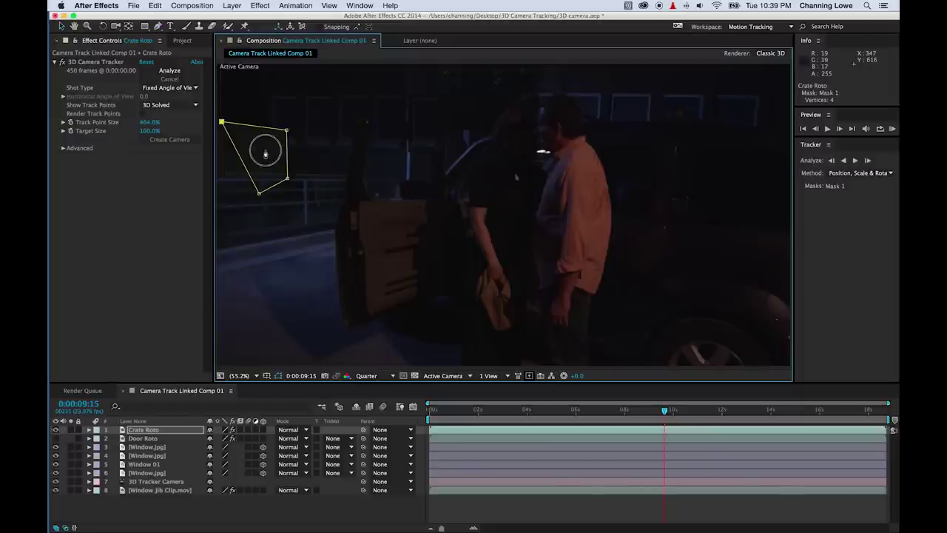
{"action": "double_click", "coordinate": [260, 148]}
{"action": "left_click_drag", "start_coordinate": [260, 148], "coordinate": [318, 148]}
{"action": "key", "text": "ctrl+z"}
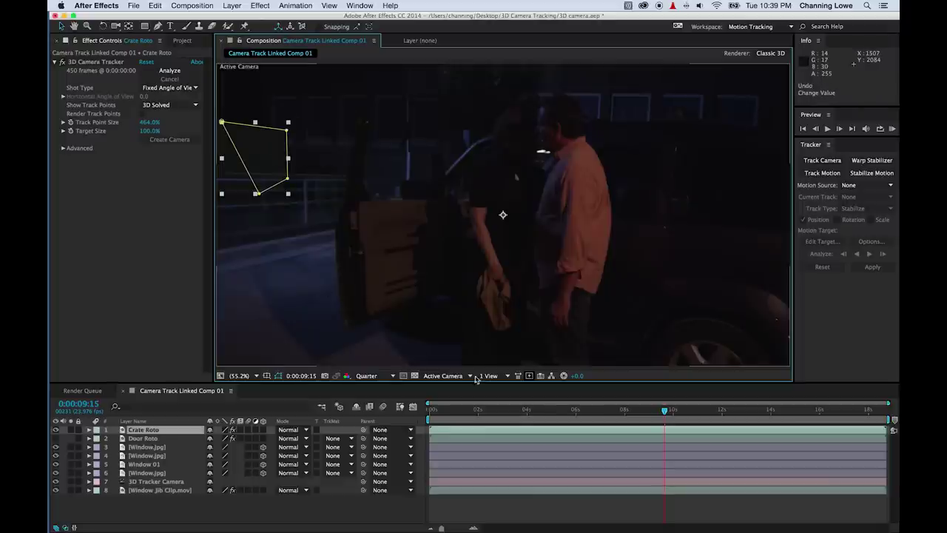
Step: Go to 0:00:09:04, reveal Crate Roto's Mask 1 properties and start keyframing its Mask Path
{"action": "left_click", "coordinate": [637, 420]}
{"action": "left_click_drag", "start_coordinate": [637, 421], "coordinate": [653, 423]}
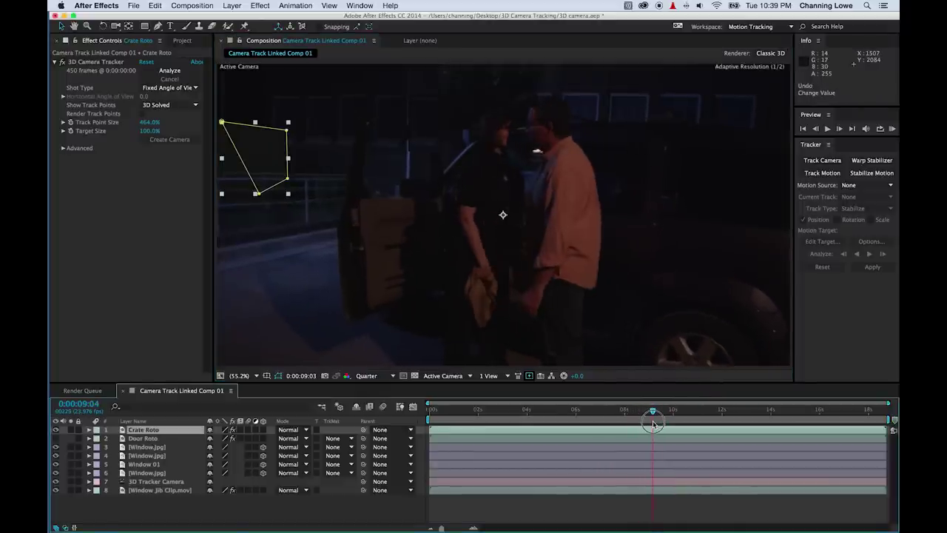
{"action": "left_click", "coordinate": [89, 430]}
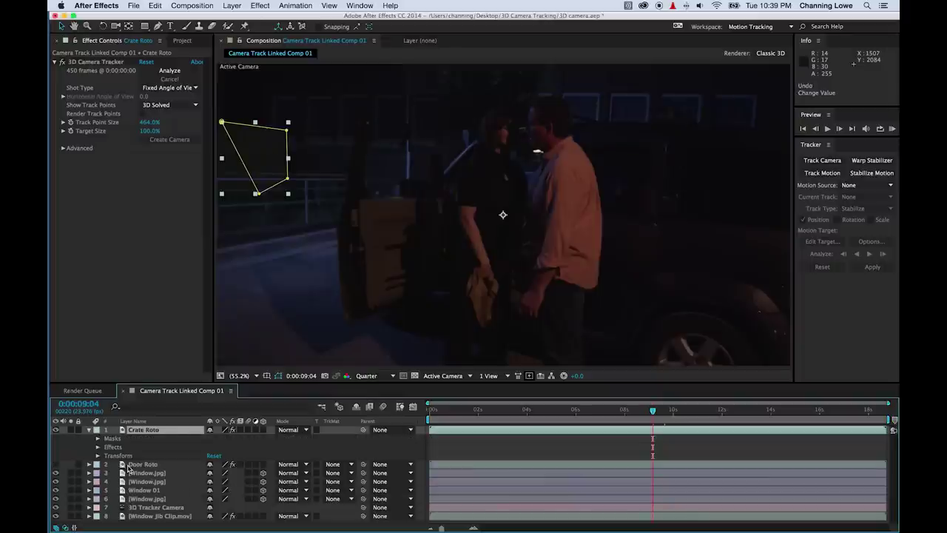
{"action": "left_click", "coordinate": [99, 439]}
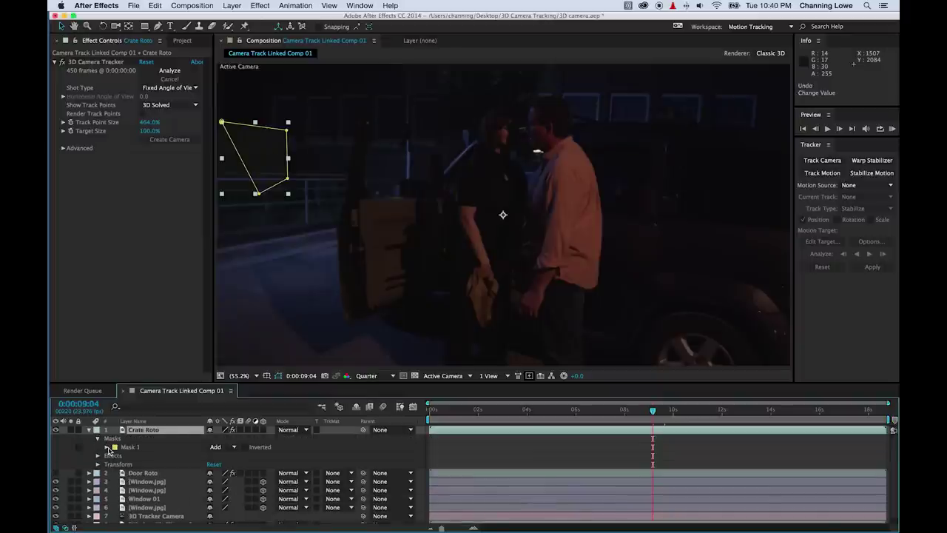
{"action": "left_click", "coordinate": [132, 464]}
{"action": "left_click", "coordinate": [105, 447]}
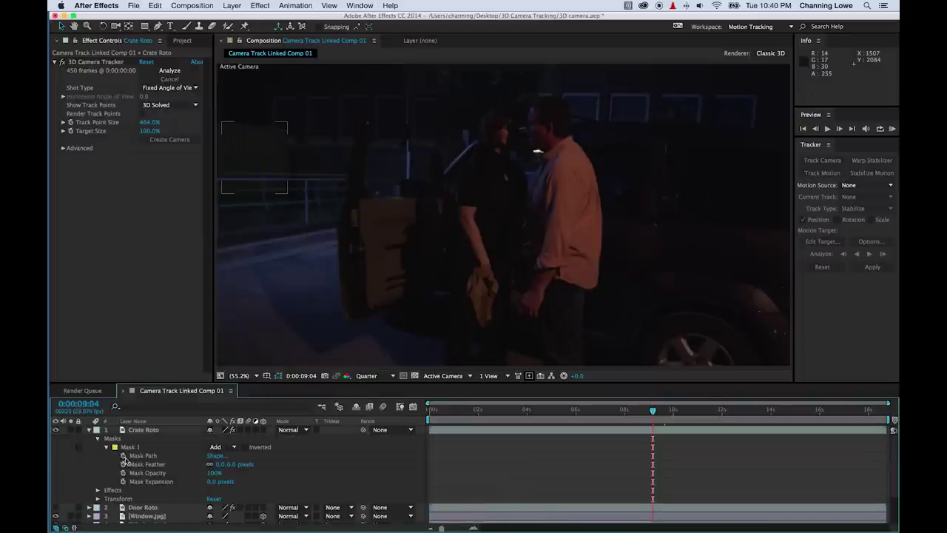
{"action": "left_click", "coordinate": [152, 455]}
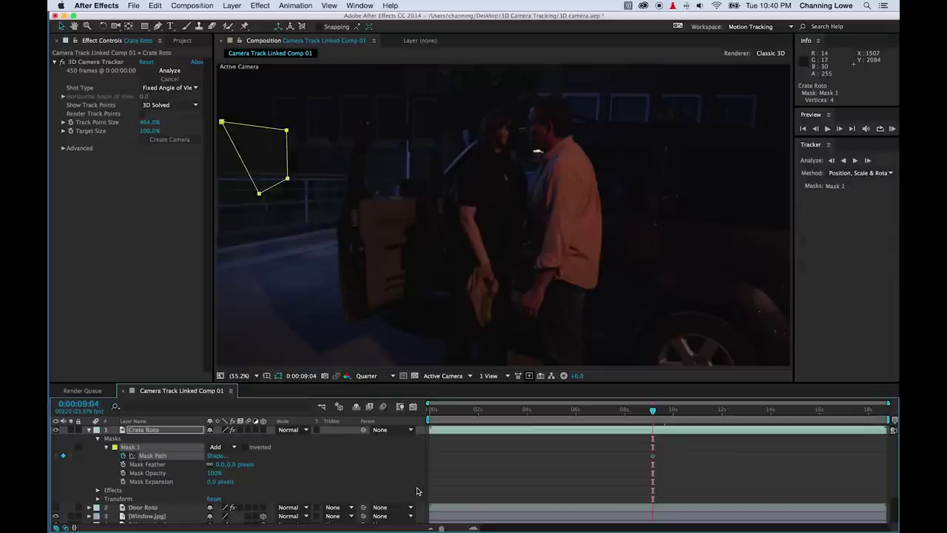
Step: Go back to 0:00:08:08 and shift the whole crate mask slightly right to follow the crate, setting a Mask Path keyframe
{"action": "key", "text": "shift+Page_Up"}
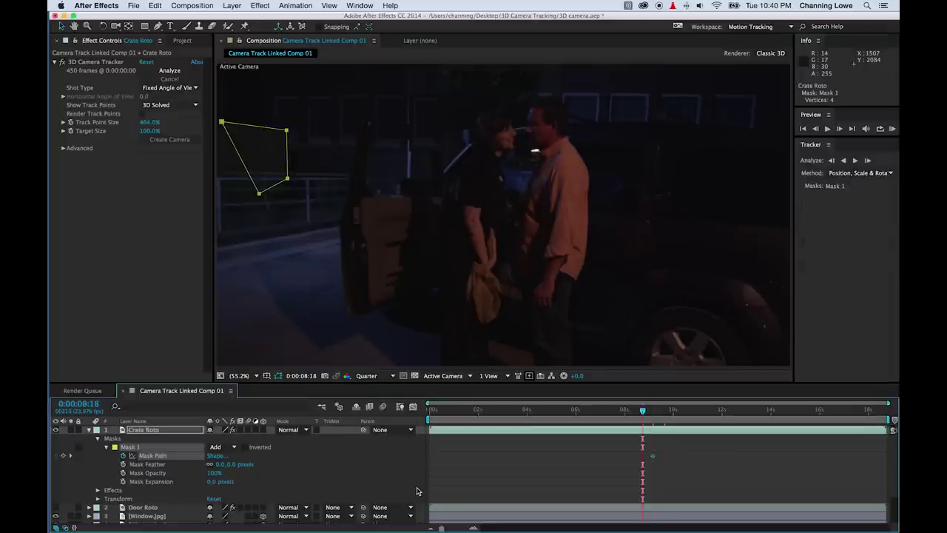
{"action": "key", "text": "shift+Page_Up"}
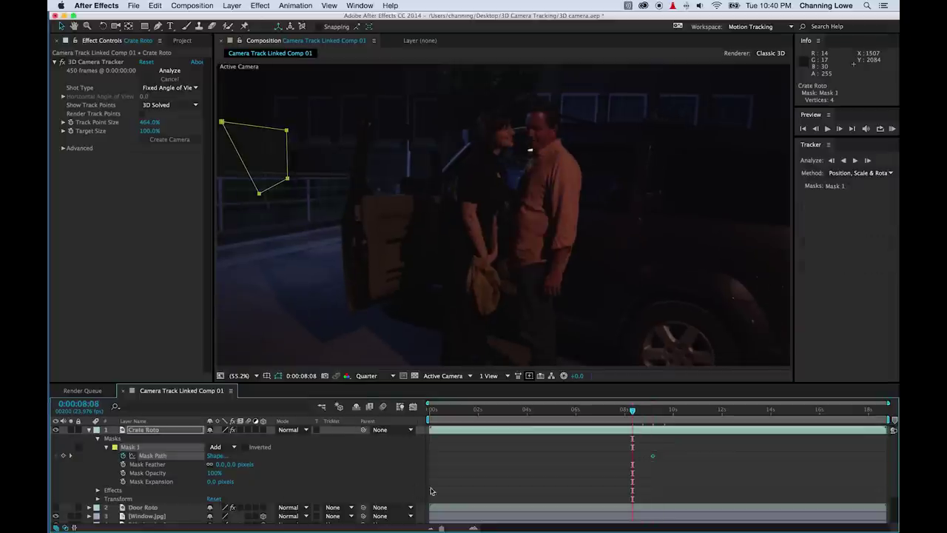
{"action": "key", "text": "slash"}
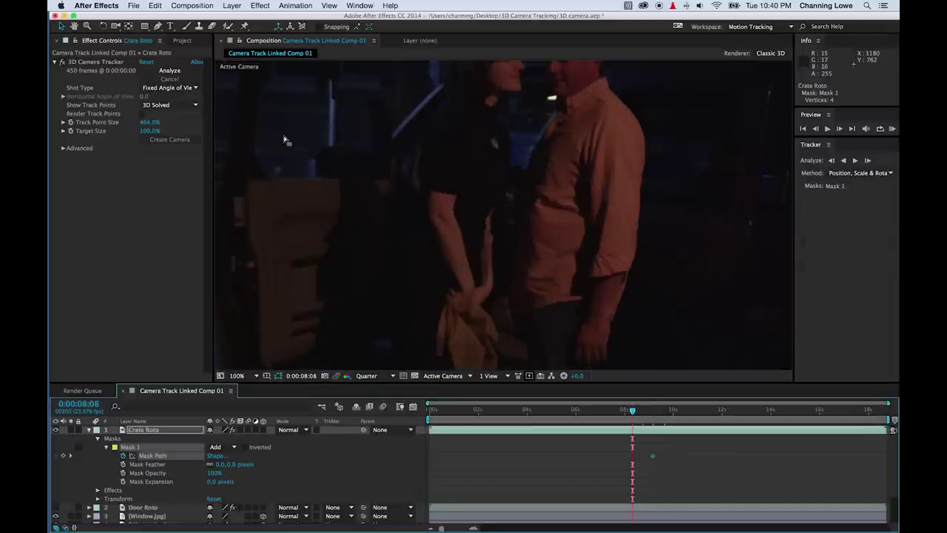
{"action": "key", "text": "shift+slash"}
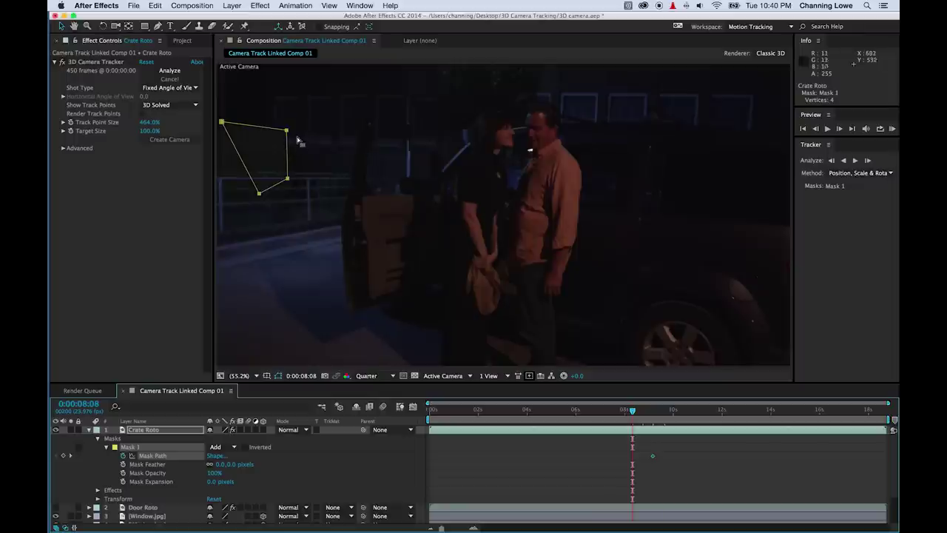
{"action": "mouse_move", "coordinate": [287, 131]}
{"action": "left_mouse_down"}
{"action": "mouse_move", "coordinate": [303, 133]}
{"action": "mouse_move", "coordinate": [290, 131]}
{"action": "left_mouse_up"}
Step: Step back in ten-frame jumps to 0:00:05:10, repositioning the crate mask every two or three jumps to keyframe its path
{"action": "key", "text": "shift+Page_Up"}
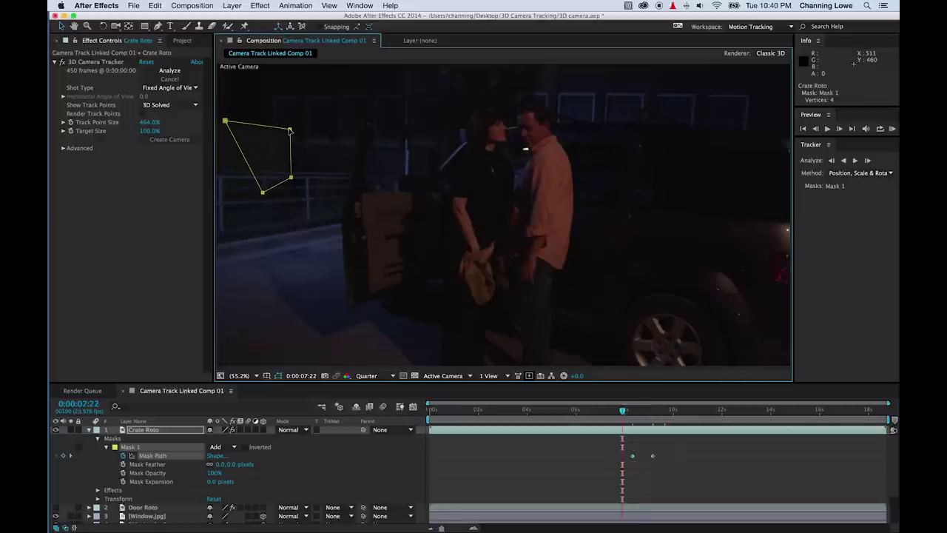
{"action": "key", "text": "shift+Page_Up"}
{"action": "key", "text": "shift+Page_Up"}
{"action": "mouse_move", "coordinate": [291, 131]}
{"action": "left_mouse_down"}
{"action": "mouse_move", "coordinate": [282, 122]}
{"action": "mouse_move", "coordinate": [282, 132]}
{"action": "left_mouse_up"}
{"action": "key", "text": "shift+Page_Up"}
{"action": "key", "text": "shift+Page_Up"}
{"action": "left_click_drag", "start_coordinate": [282, 131], "coordinate": [263, 125]}
{"action": "key", "text": "shift+Page_Up"}
{"action": "key", "text": "shift+Page_Up"}
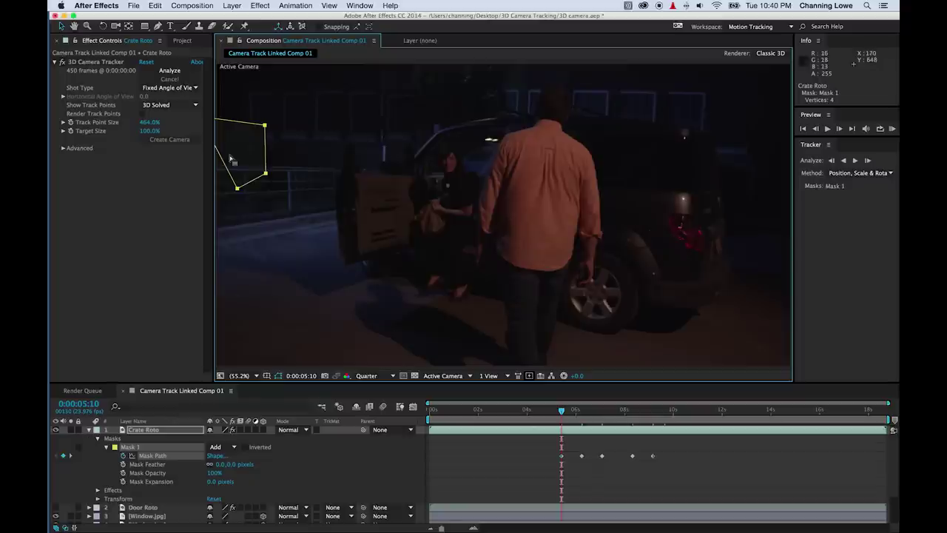
Step: Set the crate mask's Mask Feather to 8 pixels and its Mask Expansion to -6 pixels, then collapse and deselect the layer
{"action": "left_click", "coordinate": [88, 430]}
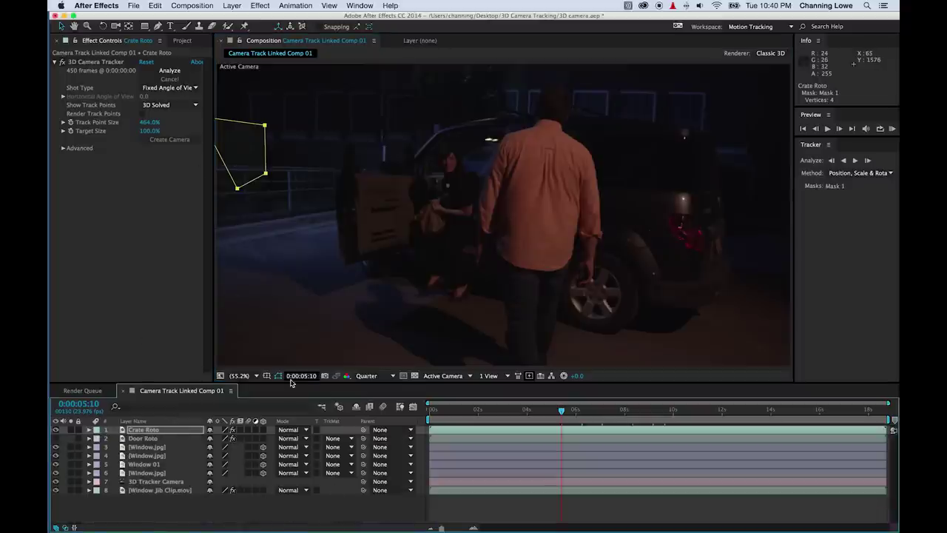
{"action": "left_click", "coordinate": [89, 430]}
{"action": "left_click", "coordinate": [222, 464]}
{"action": "key", "text": "Return"}
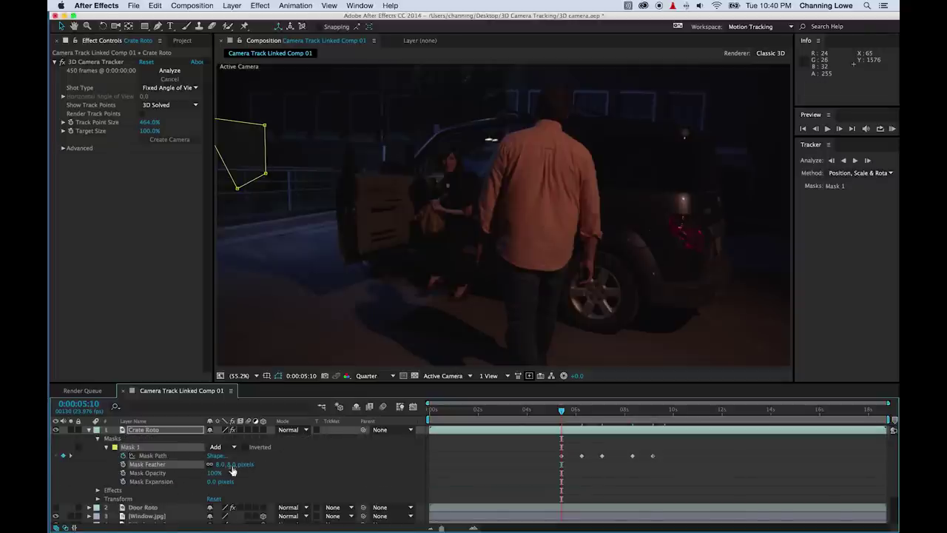
{"action": "left_click", "coordinate": [214, 483]}
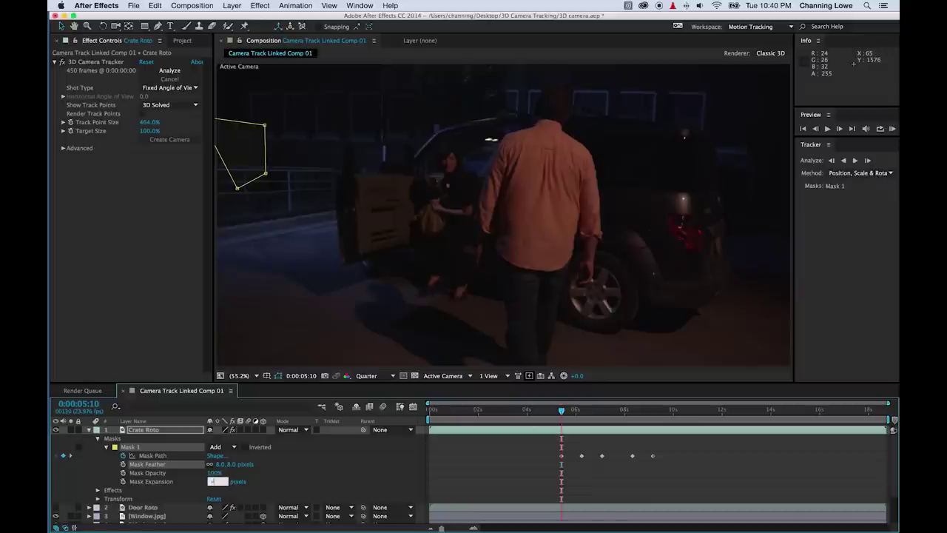
{"action": "type", "text": "-8"}
{"action": "key", "text": "Return"}
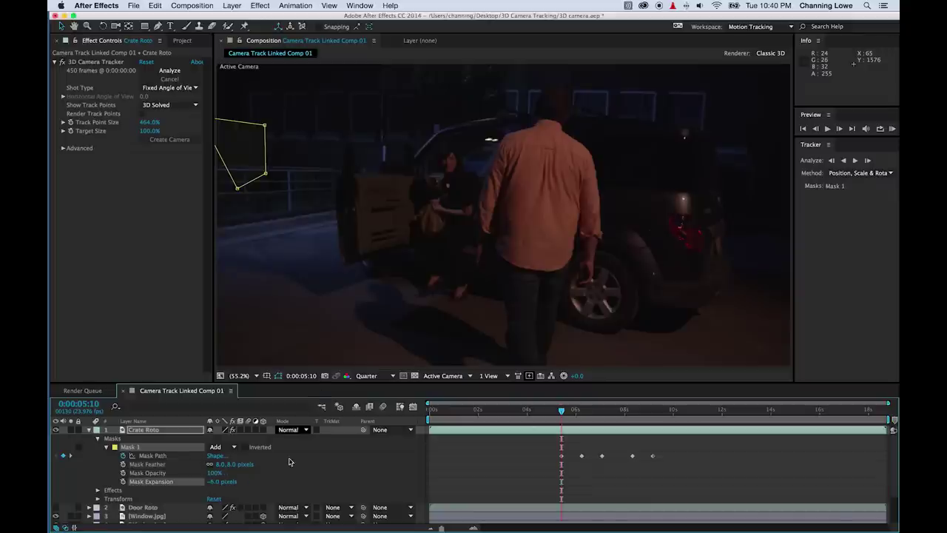
{"action": "left_click", "coordinate": [89, 430]}
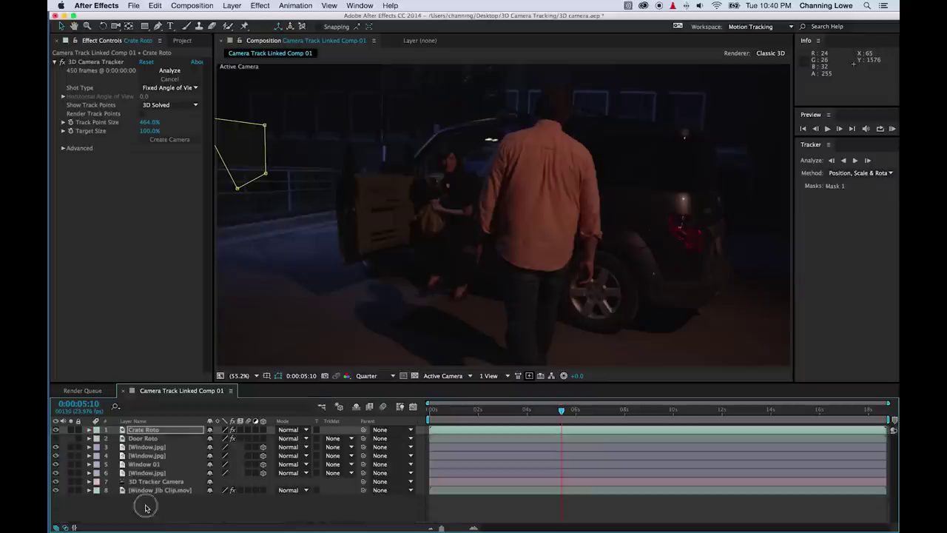
{"action": "left_click", "coordinate": [391, 406]}
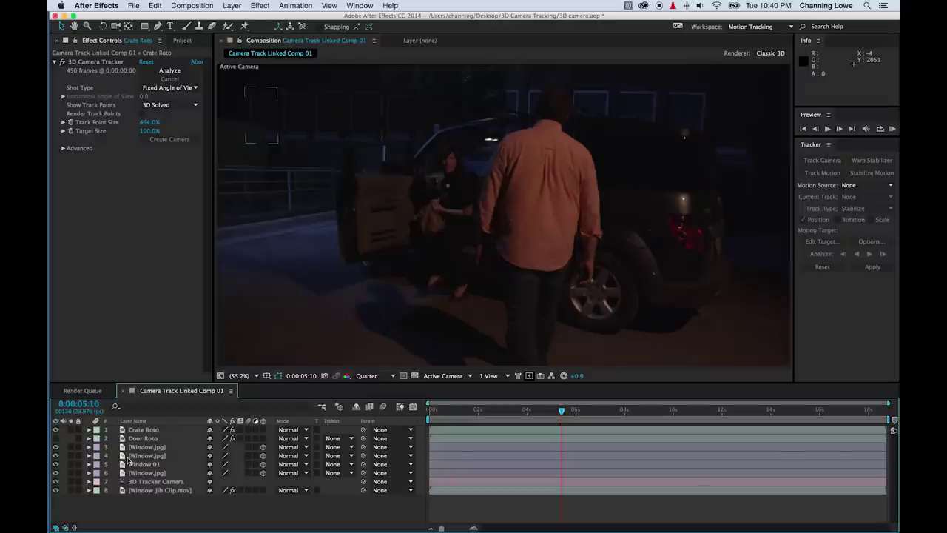
Step: Set the crate mask's Mask Expansion to -4 pixels and collapse the Crate Roto properties
{"action": "left_click", "coordinate": [141, 430]}
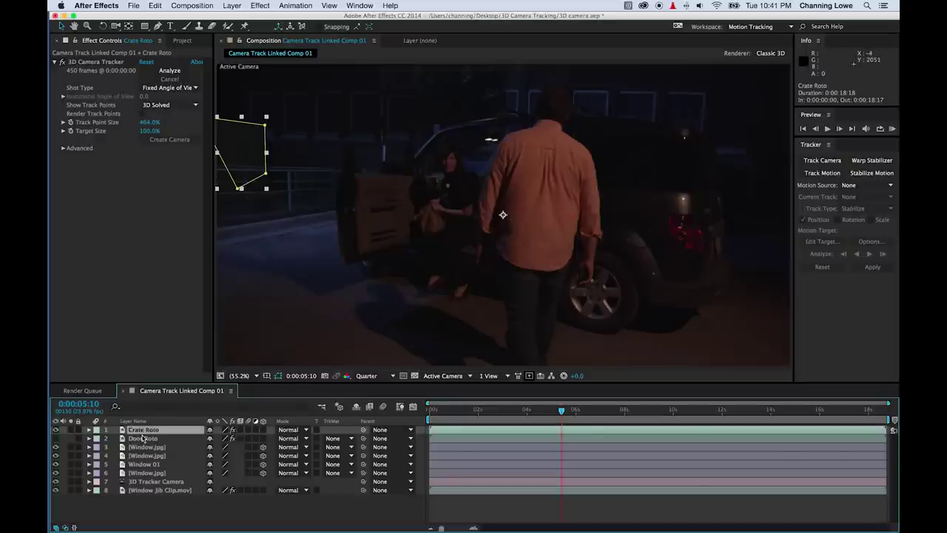
{"action": "left_click", "coordinate": [88, 430]}
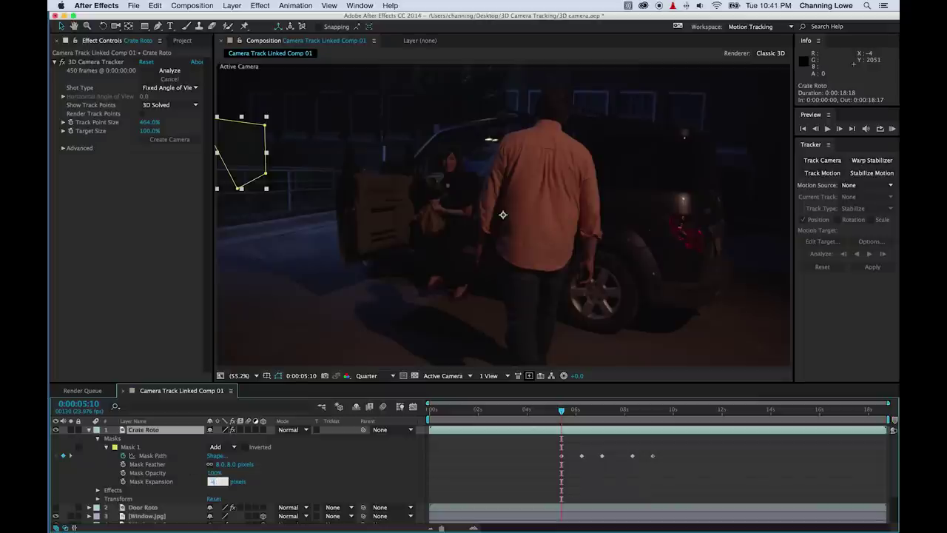
{"action": "key", "text": "Return"}
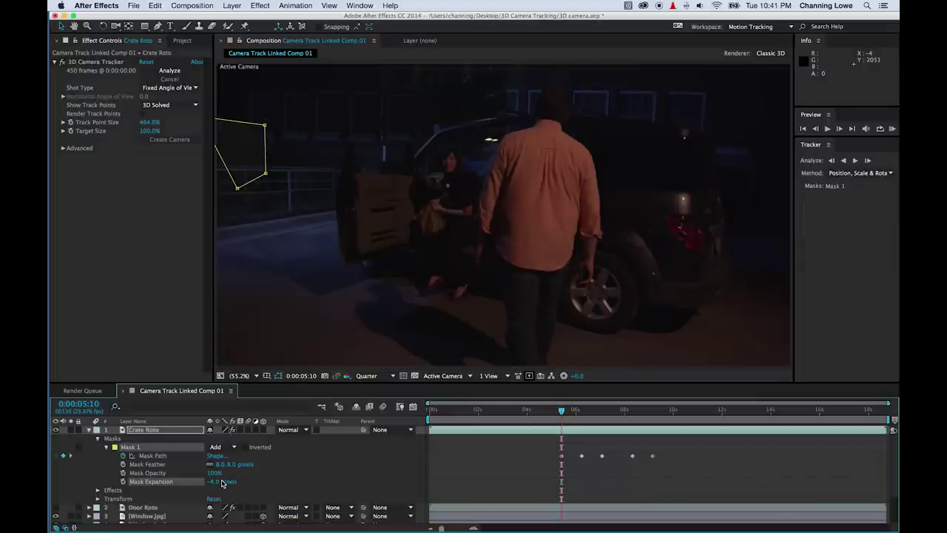
{"action": "left_click", "coordinate": [89, 430]}
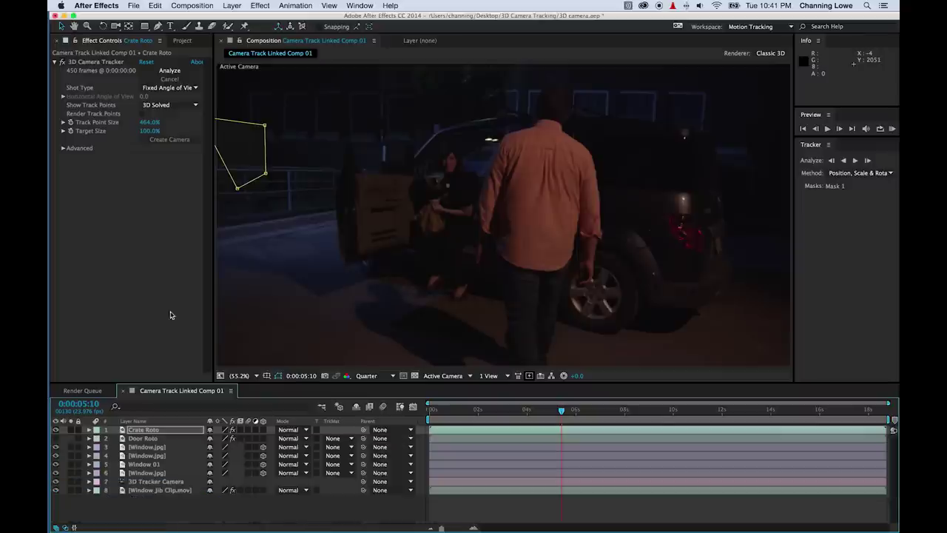
Step: Deselect everything, preview the crate roto from 0:00:05:10 and park the playhead at 0:00:06:06
{"action": "left_click", "coordinate": [282, 521]}
{"action": "key", "text": "space"}
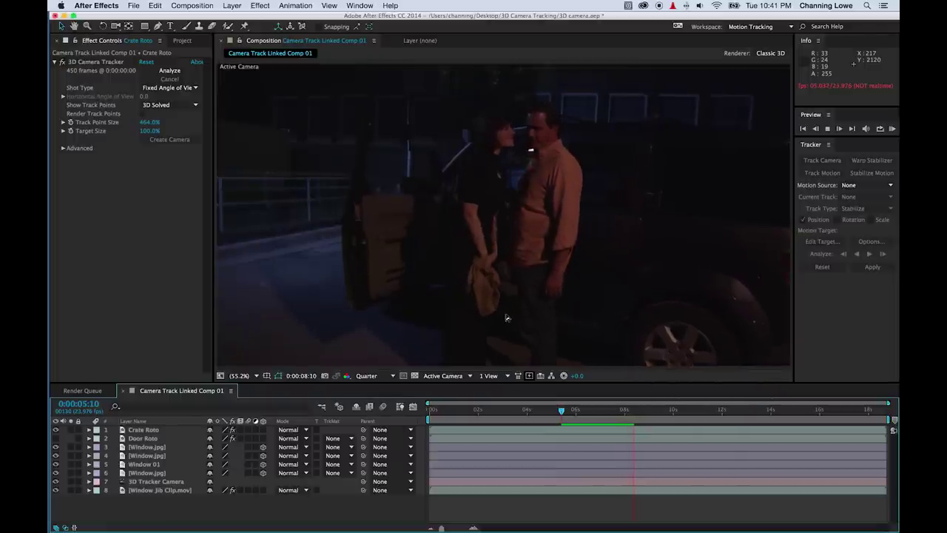
{"action": "key", "text": "space"}
{"action": "key", "text": "space"}
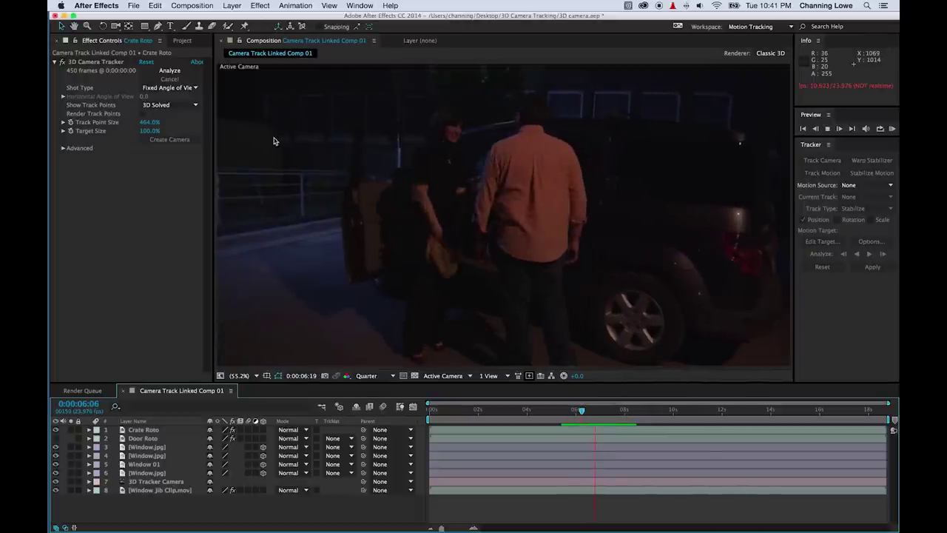
{"action": "key", "text": "space"}
{"action": "left_click_drag", "start_coordinate": [598, 410], "coordinate": [581, 410]}
{"action": "left_click", "coordinate": [348, 124]}
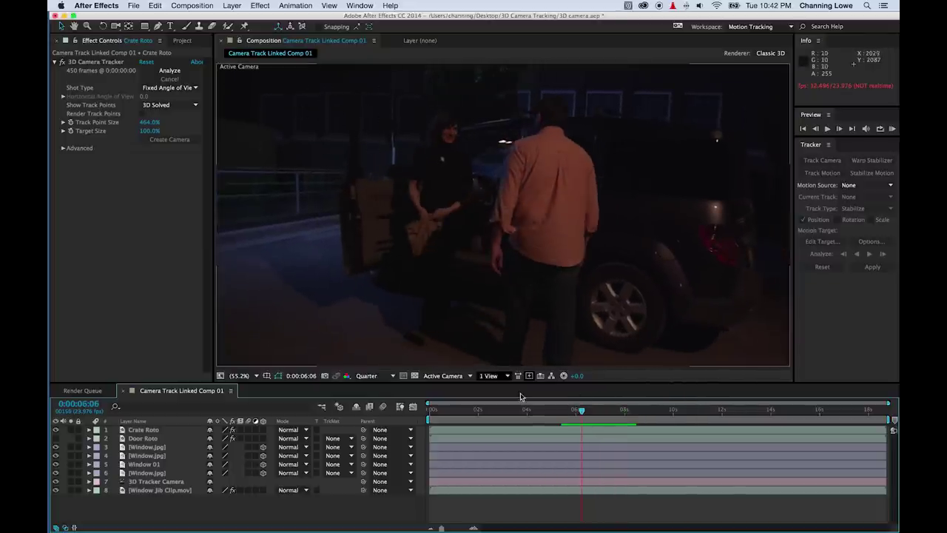
Step: Hide the Crate Roto layer and select the window still on layer 4
{"action": "left_click", "coordinate": [133, 447]}
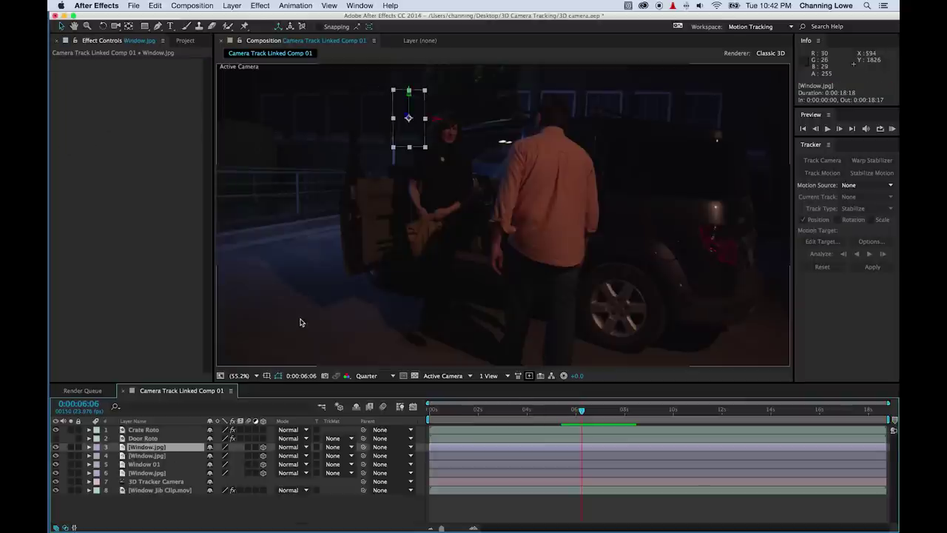
{"action": "left_click", "coordinate": [162, 454]}
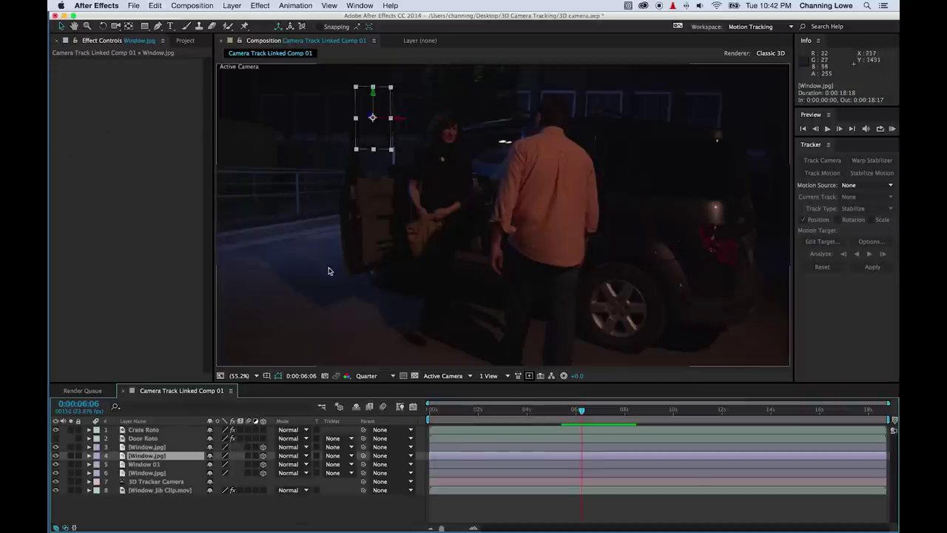
{"action": "left_click_drag", "start_coordinate": [56, 430], "coordinate": [57, 439]}
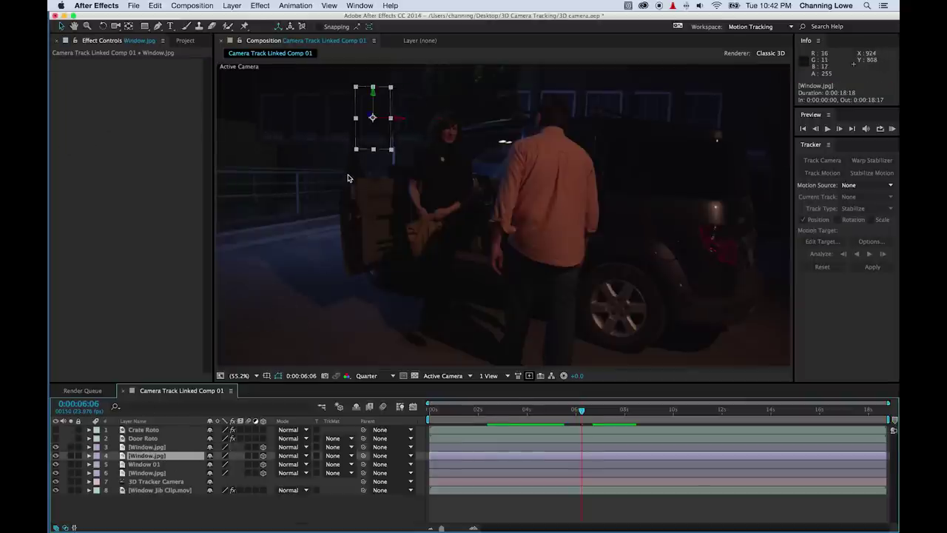
{"action": "left_click", "coordinate": [342, 115]}
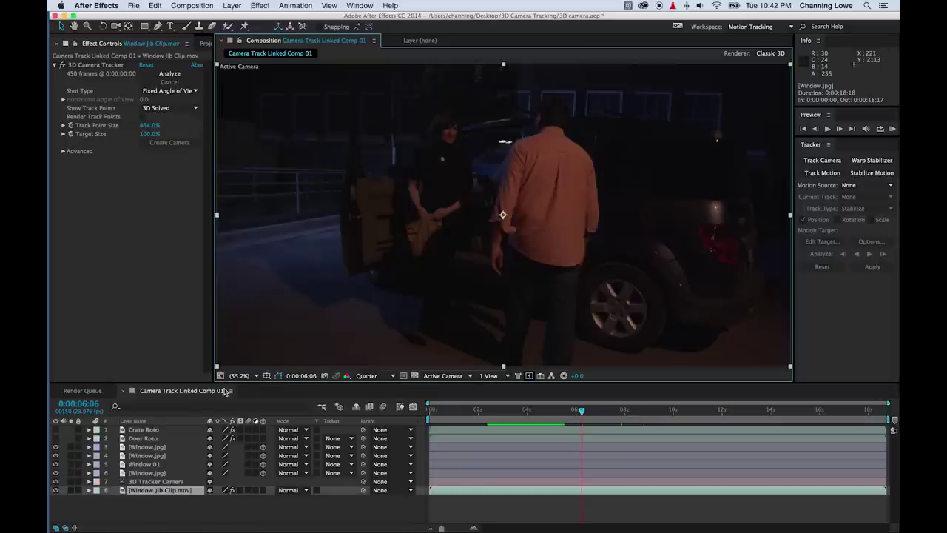
{"action": "left_click", "coordinate": [148, 455]}
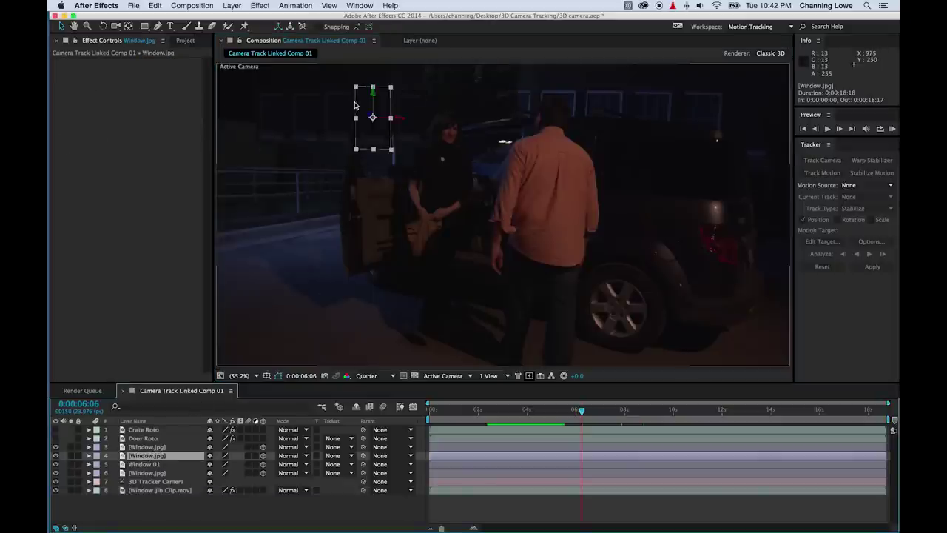
Step: Move the layer 4 window still off its lit window toward the camera, to about -4311, 459, 8901 in 3D space
{"action": "left_click_drag", "start_coordinate": [372, 112], "coordinate": [186, 57]}
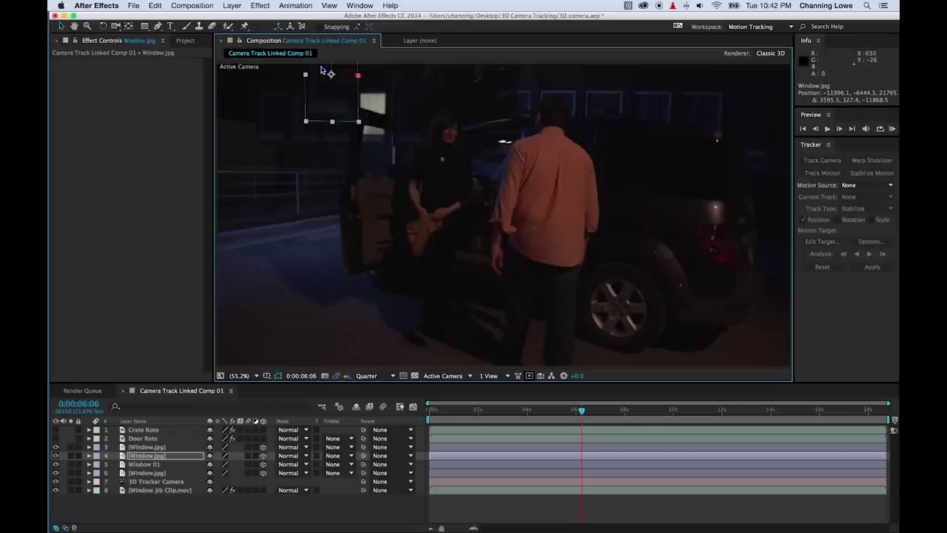
{"action": "left_click_drag", "start_coordinate": [331, 72], "coordinate": [326, 170]}
{"action": "left_click_drag", "start_coordinate": [333, 211], "coordinate": [359, 213]}
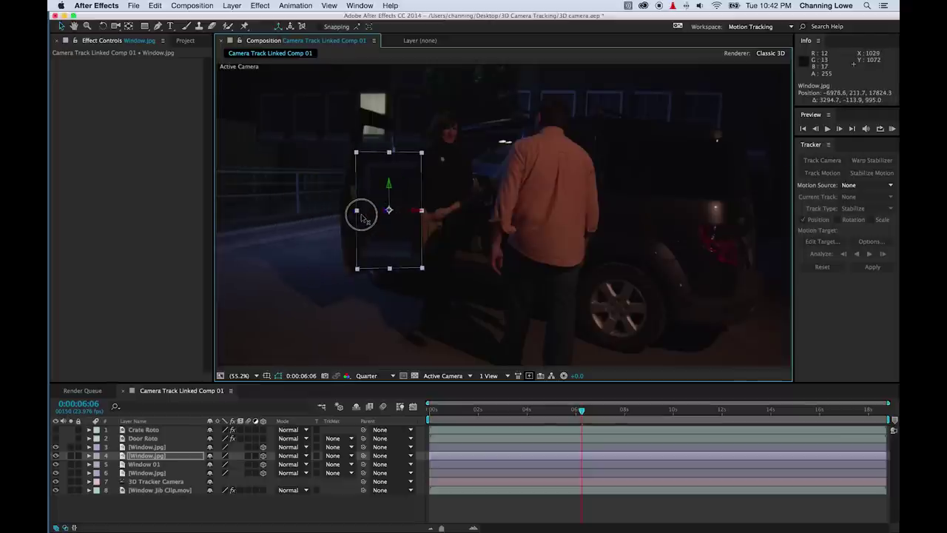
{"action": "left_click_drag", "start_coordinate": [564, 414], "coordinate": [527, 410]}
{"action": "left_click_drag", "start_coordinate": [351, 206], "coordinate": [218, 185]}
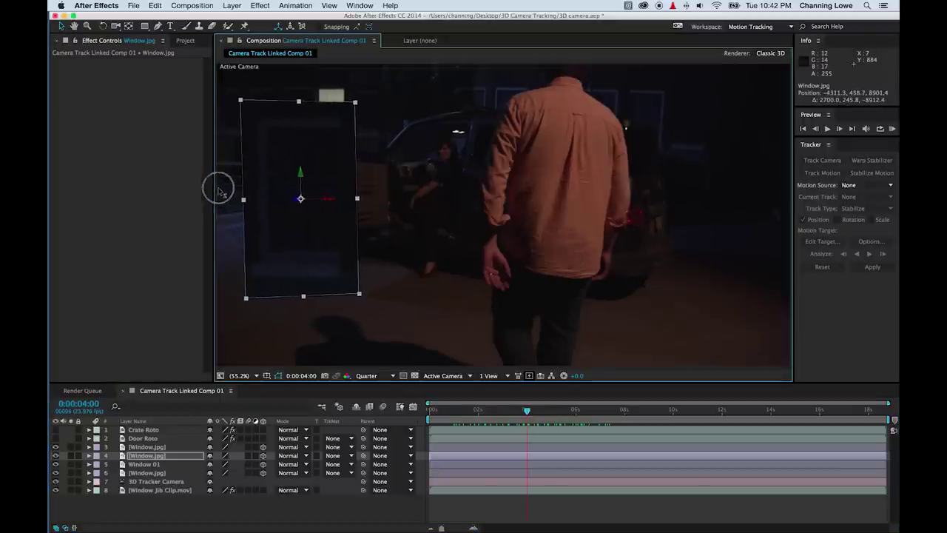
Step: Deselect the moved still, preview its tracking from 0:00:03:03 and scrub ahead to 0:00:08:02
{"action": "left_click_drag", "start_coordinate": [527, 410], "coordinate": [581, 419]}
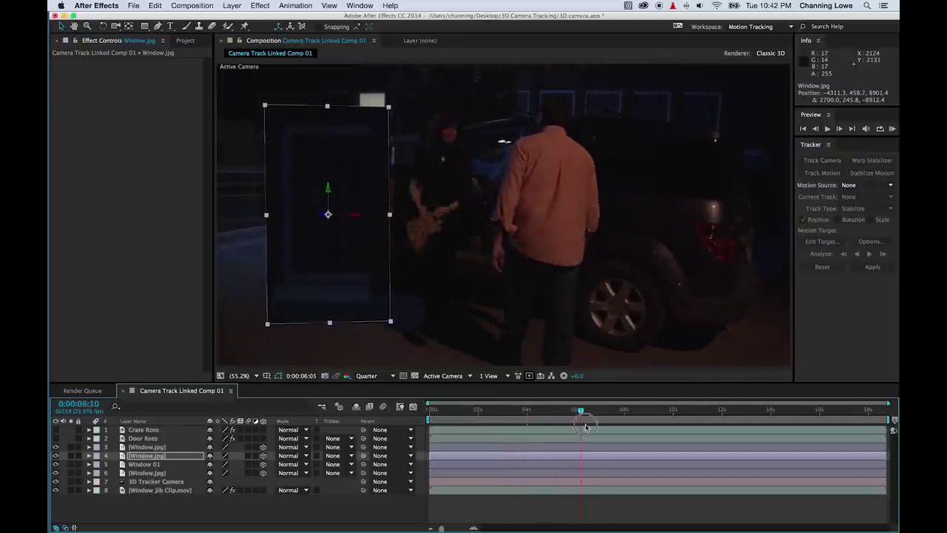
{"action": "left_click", "coordinate": [279, 502]}
{"action": "left_click", "coordinate": [522, 415]}
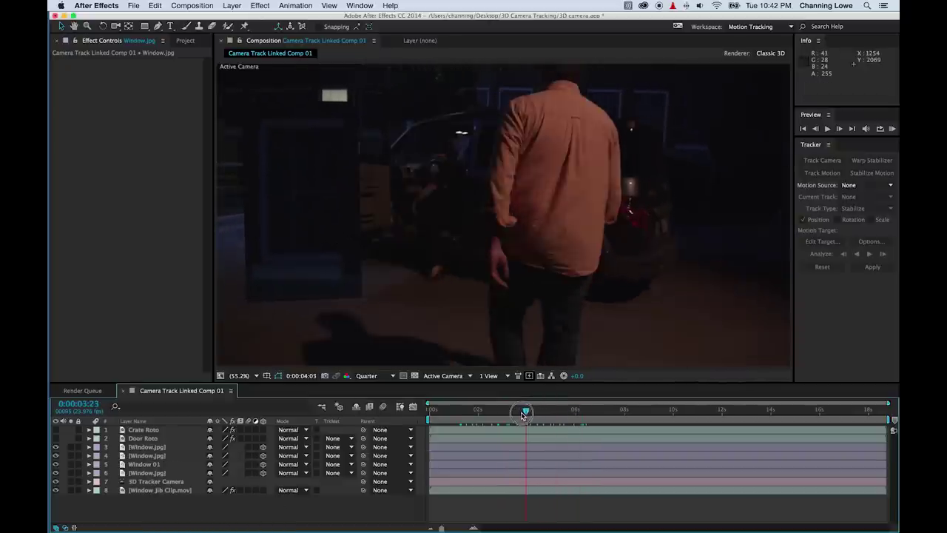
{"action": "left_click_drag", "start_coordinate": [523, 414], "coordinate": [506, 414]}
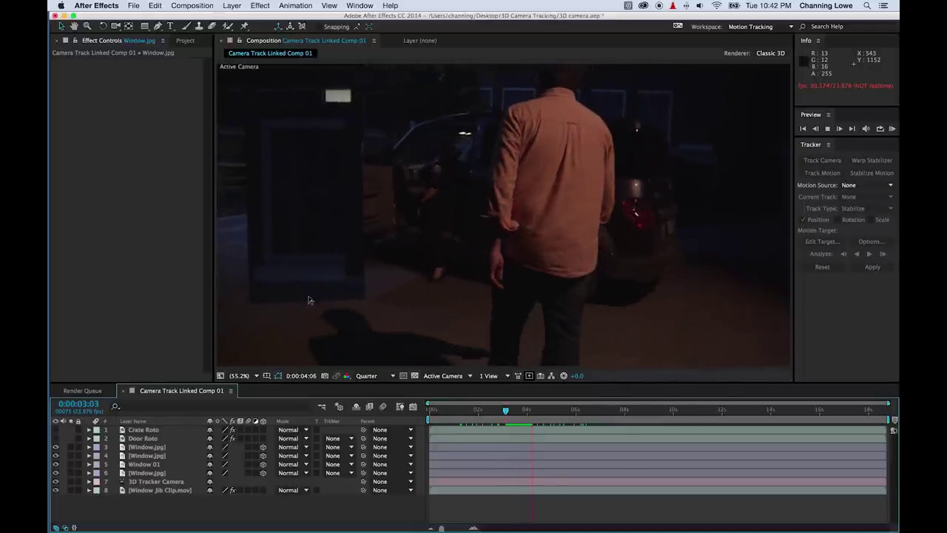
{"action": "left_click_drag", "start_coordinate": [548, 414], "coordinate": [632, 426]}
{"action": "left_click_drag", "start_coordinate": [699, 433], "coordinate": [621, 440]}
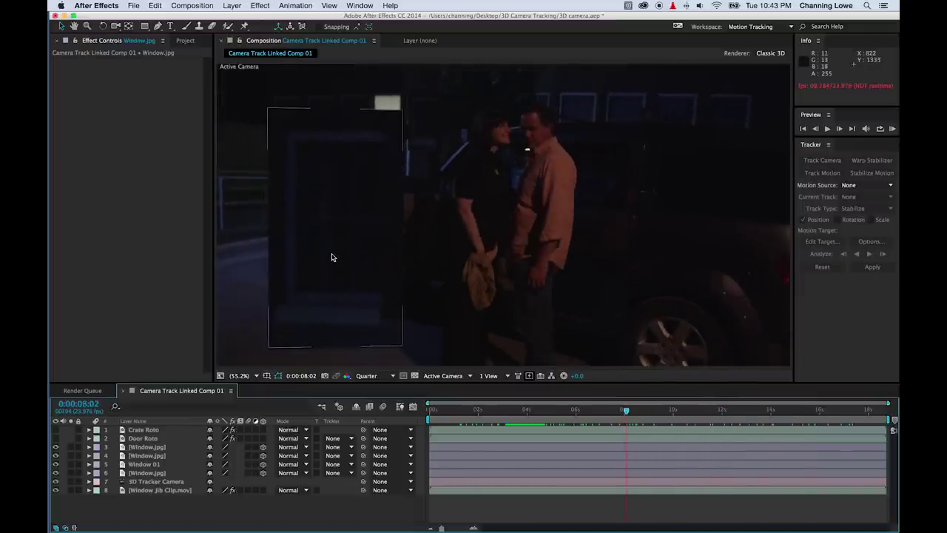
Step: Shift the window still farther toward the camera and the edge of the frame, and preview its tracking from 0:00:03:17
{"action": "left_click", "coordinate": [335, 231]}
{"action": "left_click_drag", "start_coordinate": [336, 232], "coordinate": [294, 238]}
{"action": "left_click_drag", "start_coordinate": [589, 407], "coordinate": [520, 407]}
{"action": "key", "text": "space"}
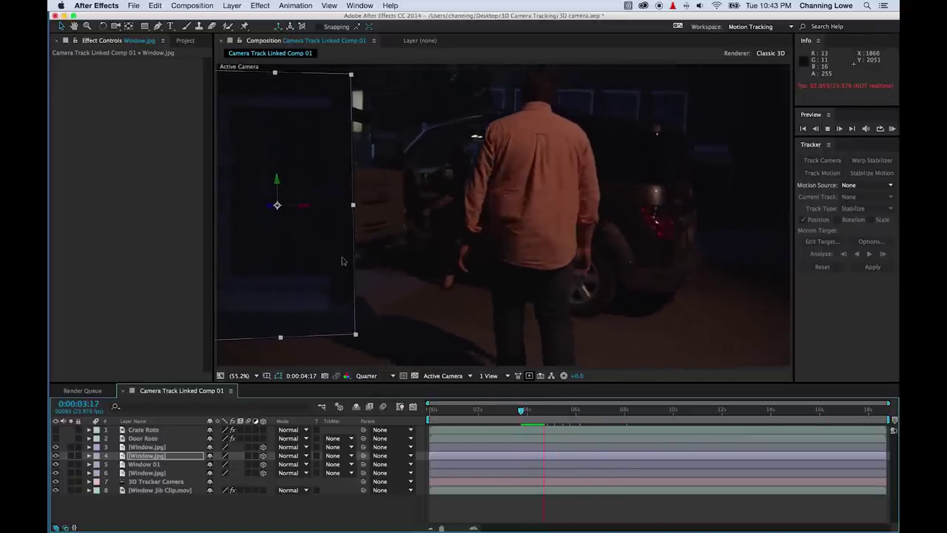
{"action": "key", "text": "space"}
Step: Deselect the still, preview the shot from 0:00:05:00, scrub through it and park the playhead at 0:00:05:01
{"action": "left_click", "coordinate": [280, 523]}
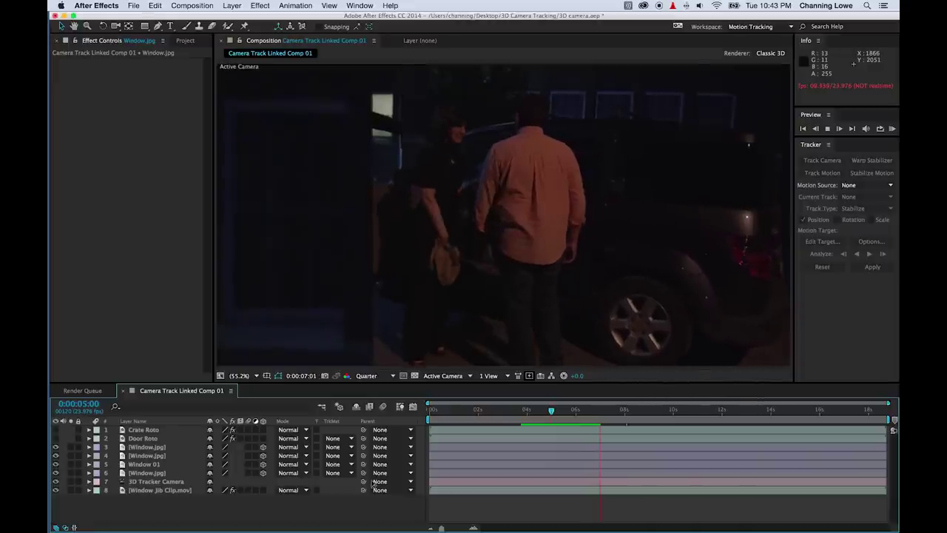
{"action": "left_click", "coordinate": [807, 411]}
{"action": "left_click_drag", "start_coordinate": [811, 432], "coordinate": [560, 418]}
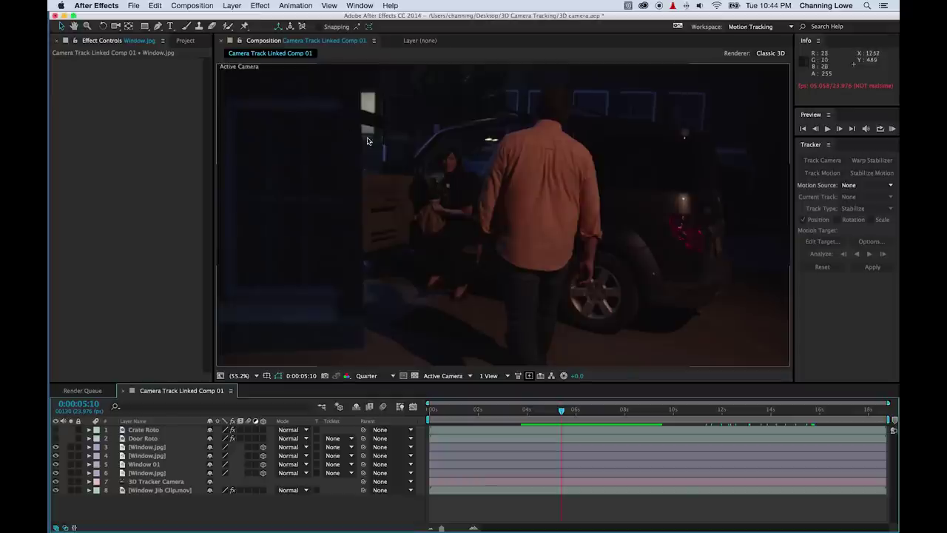
{"action": "left_click_drag", "start_coordinate": [564, 416], "coordinate": [549, 417]}
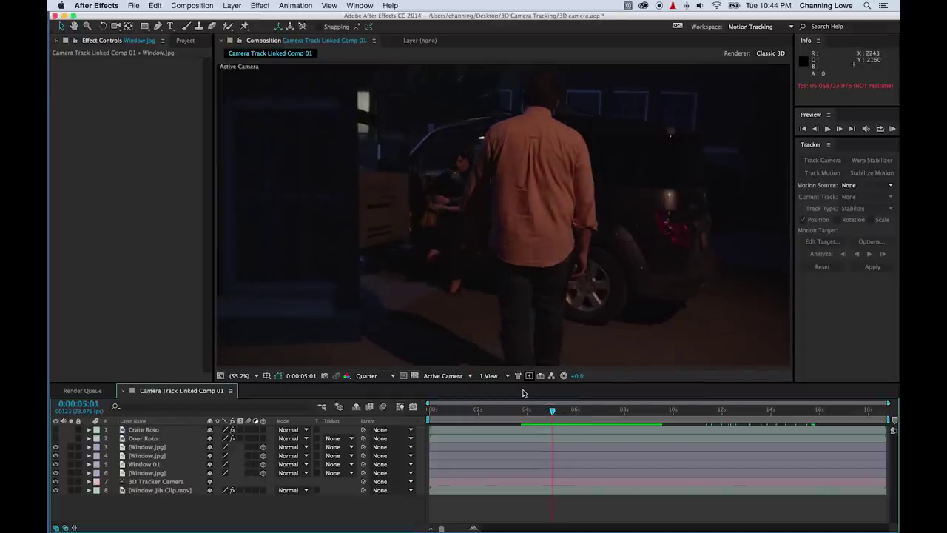